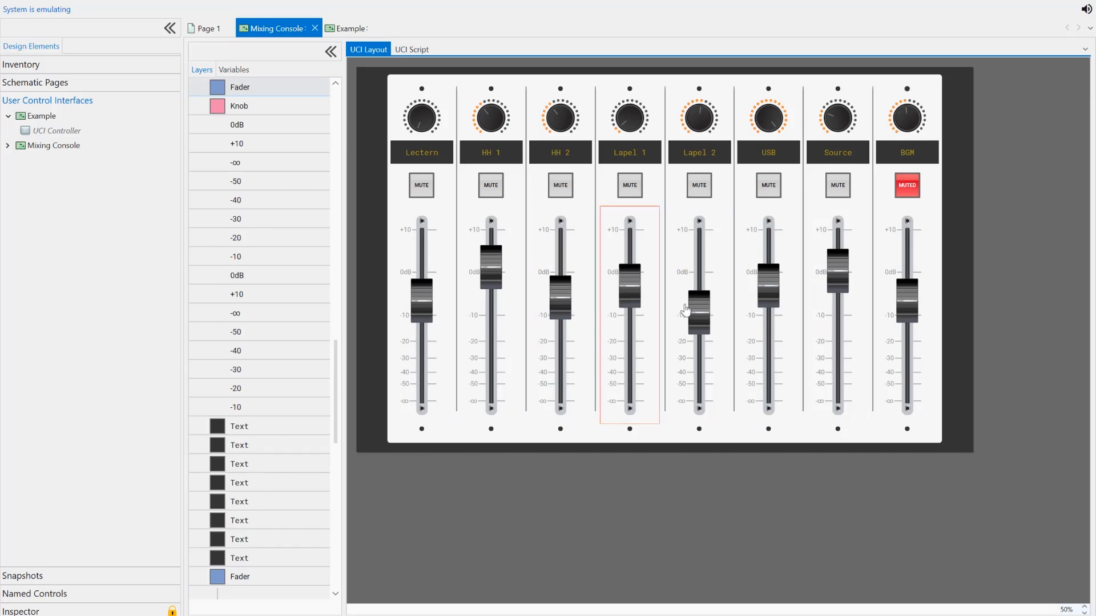
Move the Lapel 2, USB and Source faders and turn the USB, Lapel 1, HH 2, HH 1 and Lectern knobs in the emulated console
left_click_drag(770, 286, 835, 297)
left_click(772, 130)
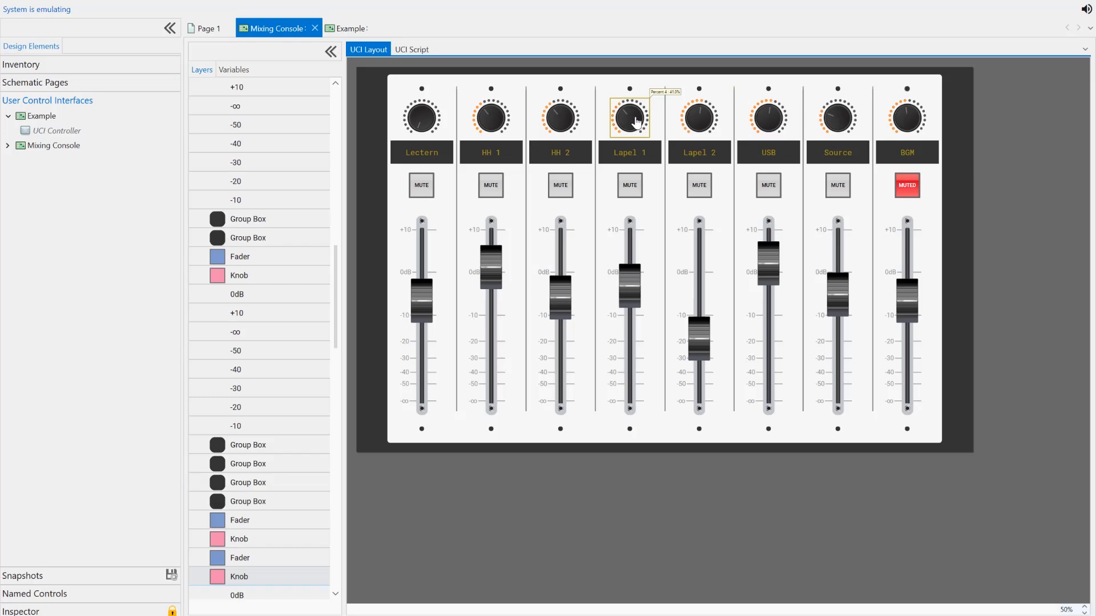
left_click(558, 129)
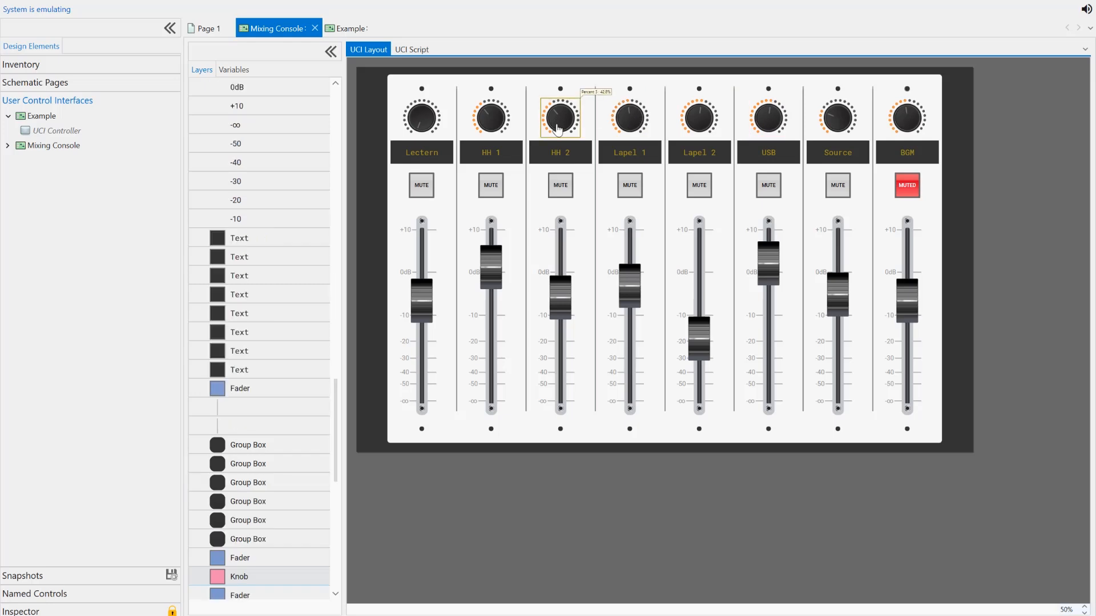
left_click(497, 131)
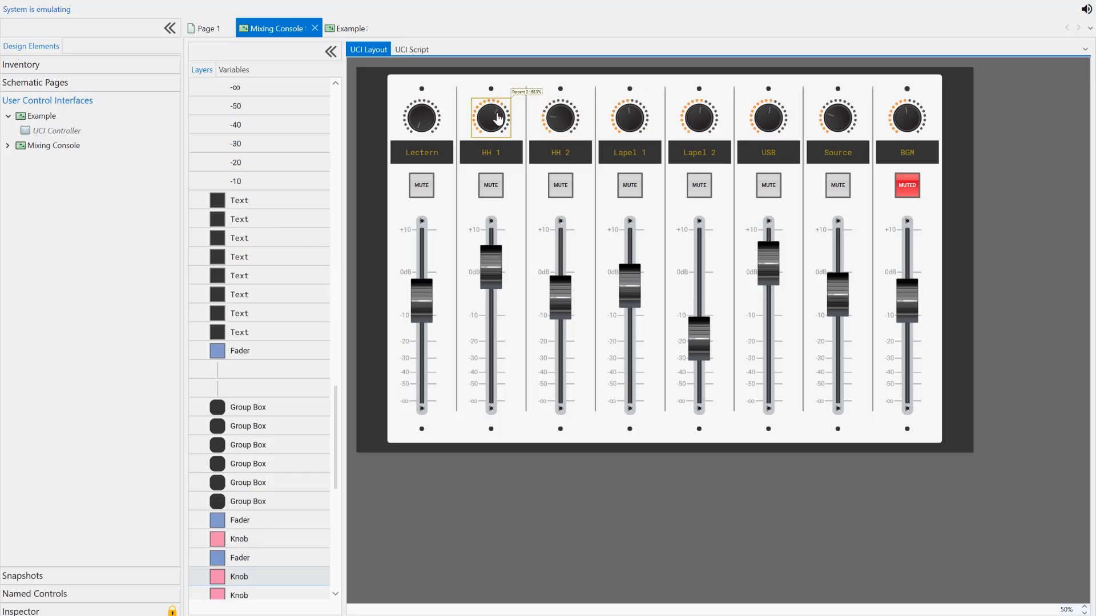
left_click(432, 120)
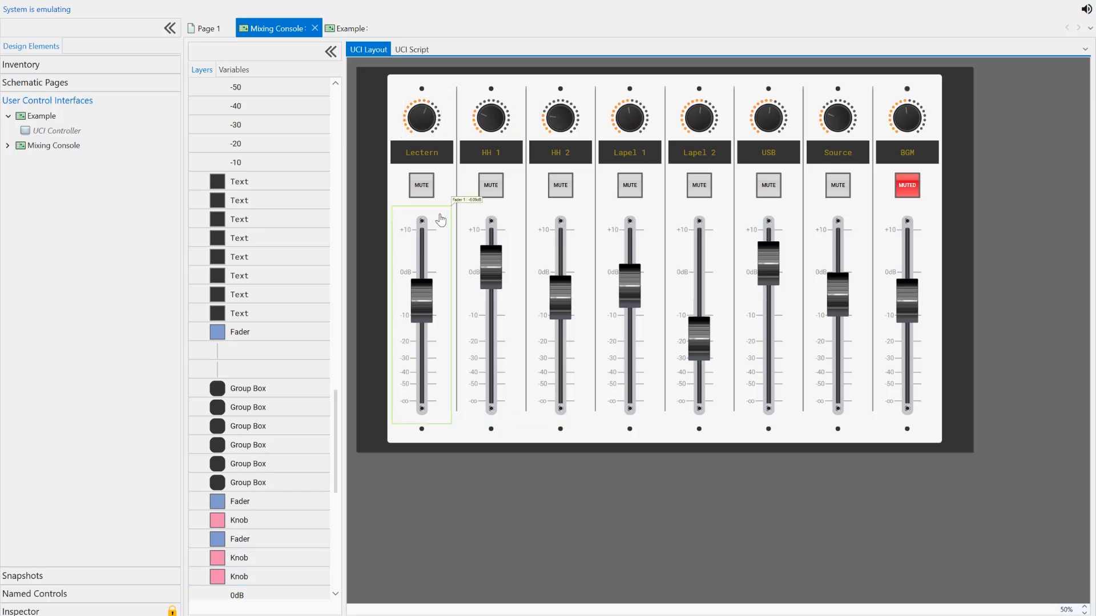
Test the mute buttons of the Lectern, HH 1, HH 2 and Lapel 1 channels, switching each on and back off
left_click(422, 185)
left_click(492, 186)
left_click(422, 185)
left_click(490, 186)
left_click(560, 185)
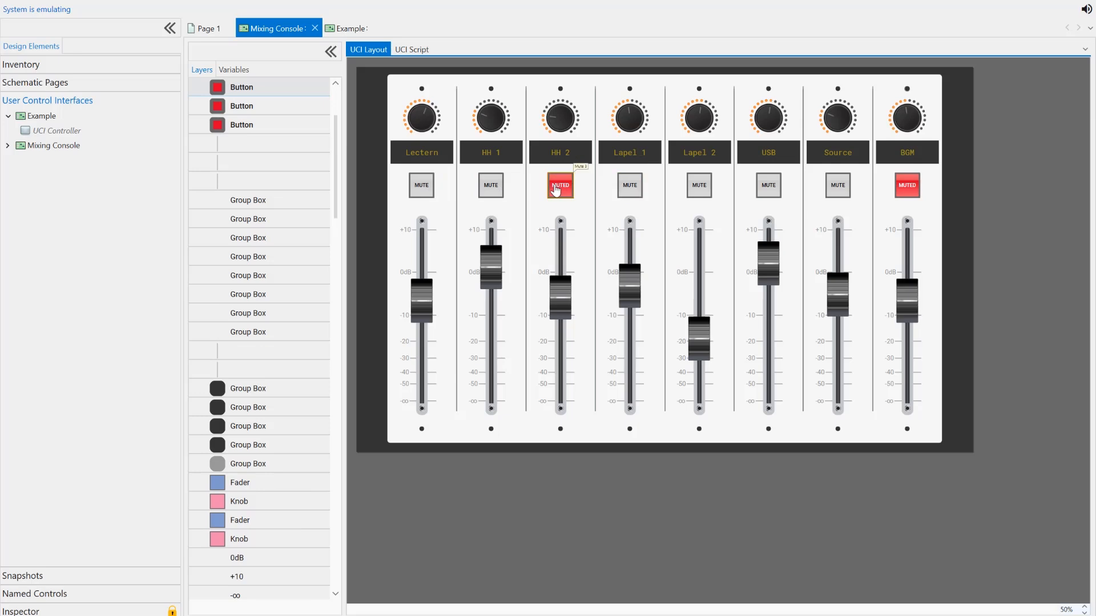
left_click(636, 188)
left_click(633, 193)
left_click(630, 194)
left_click(630, 195)
left_click(632, 197)
left_click(633, 197)
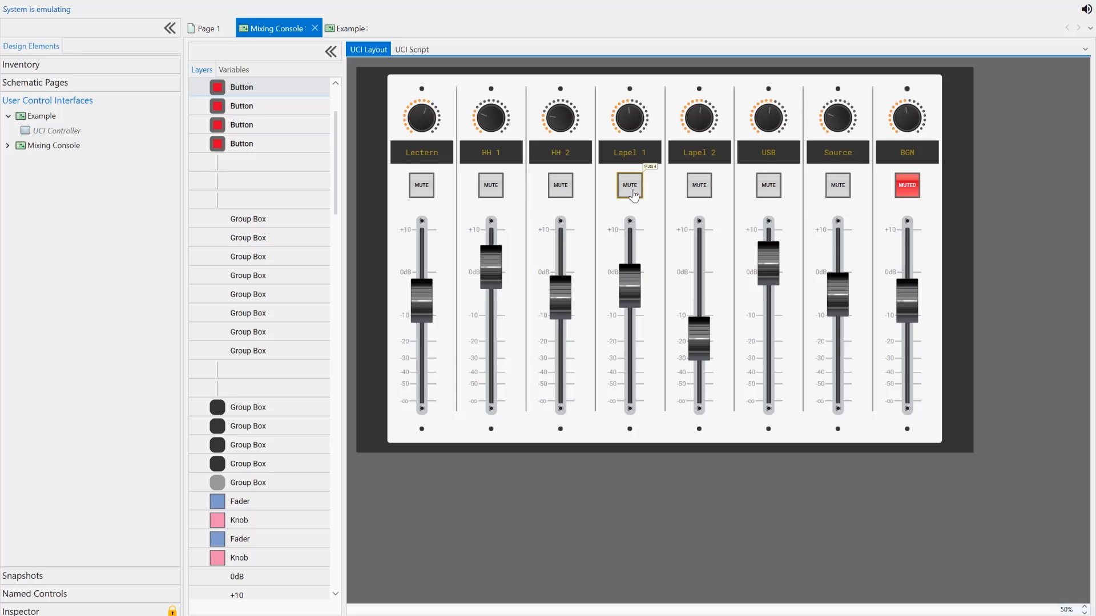
left_click(634, 194)
left_click(633, 194)
left_click(559, 155)
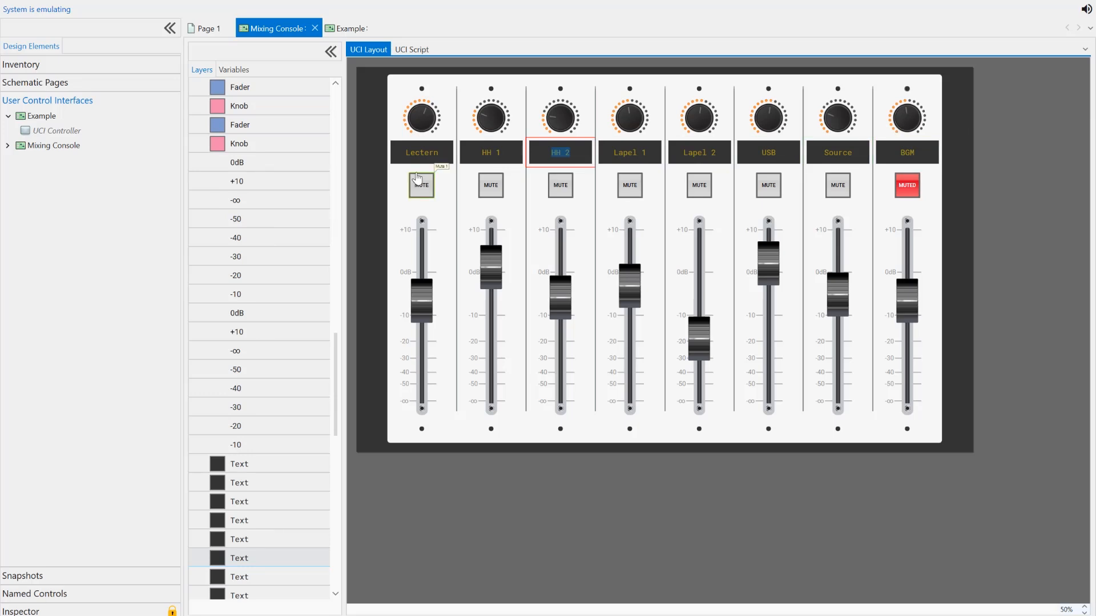
left_click(943, 201)
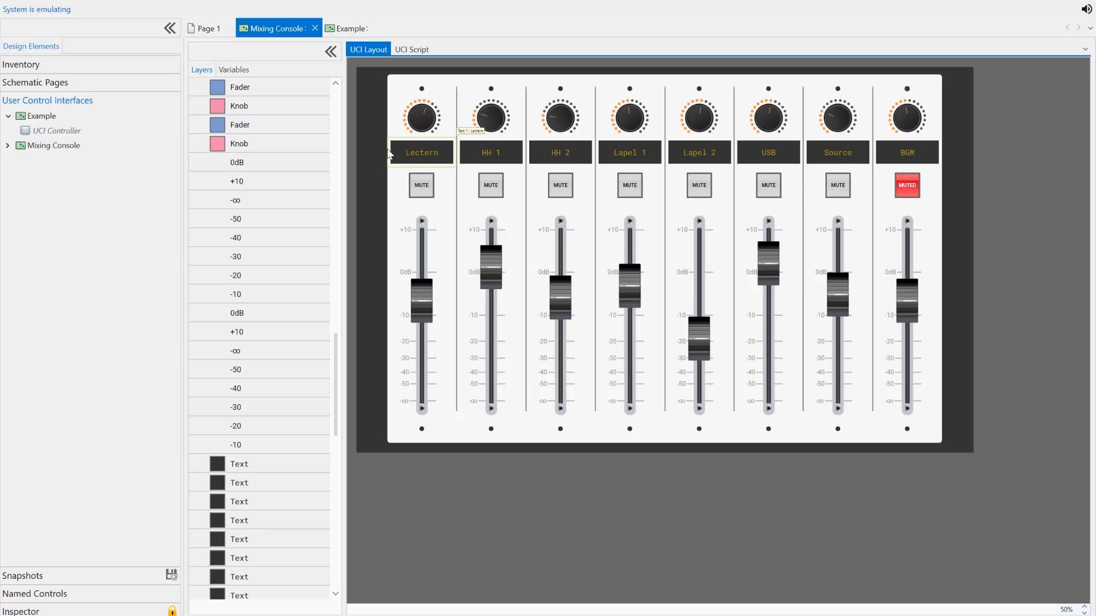
Turn the Lectern, HH 1 and HH 2 knobs to about 60 percent
left_click(425, 126)
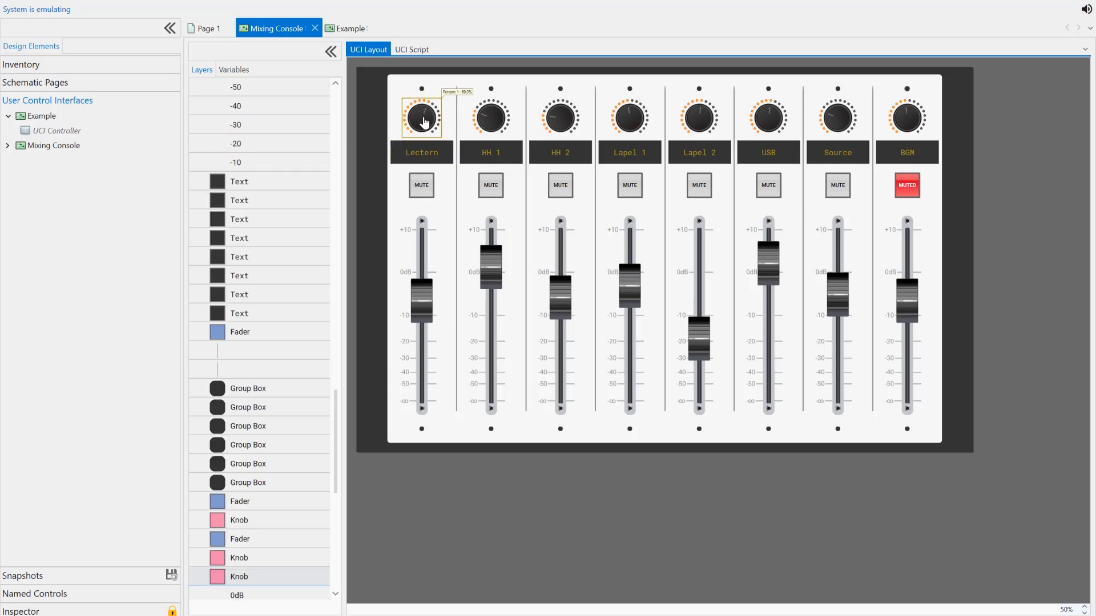
left_click(490, 121)
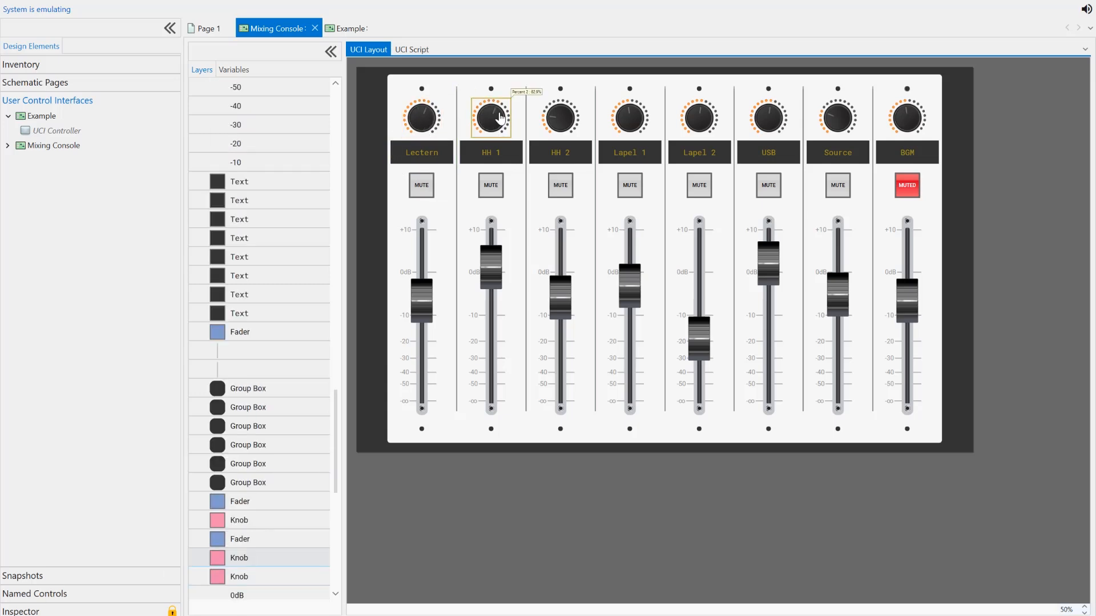
left_click(560, 121)
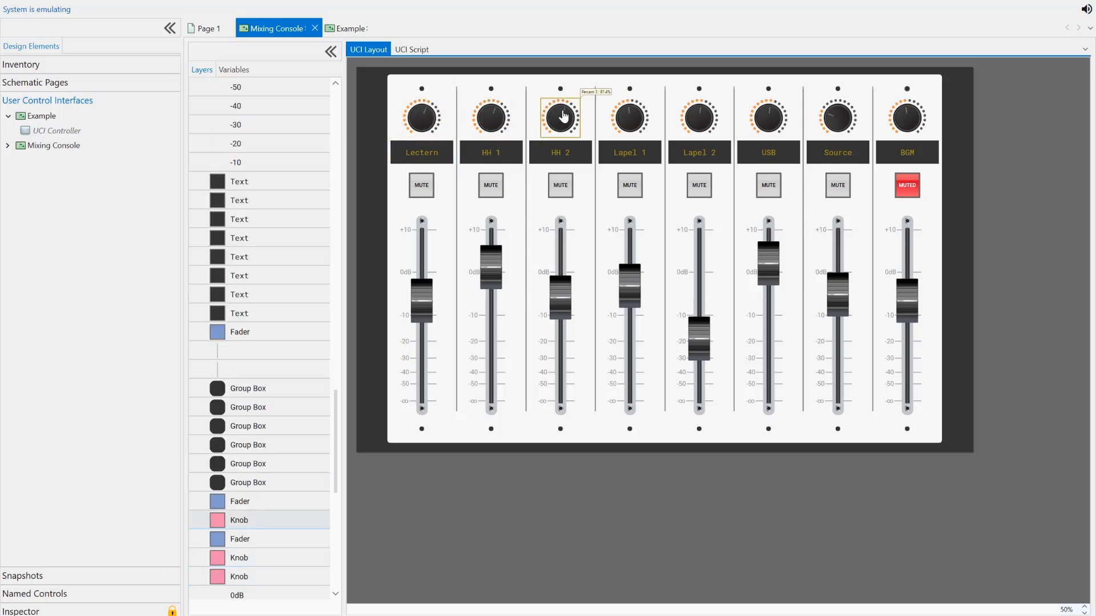
left_click(531, 89)
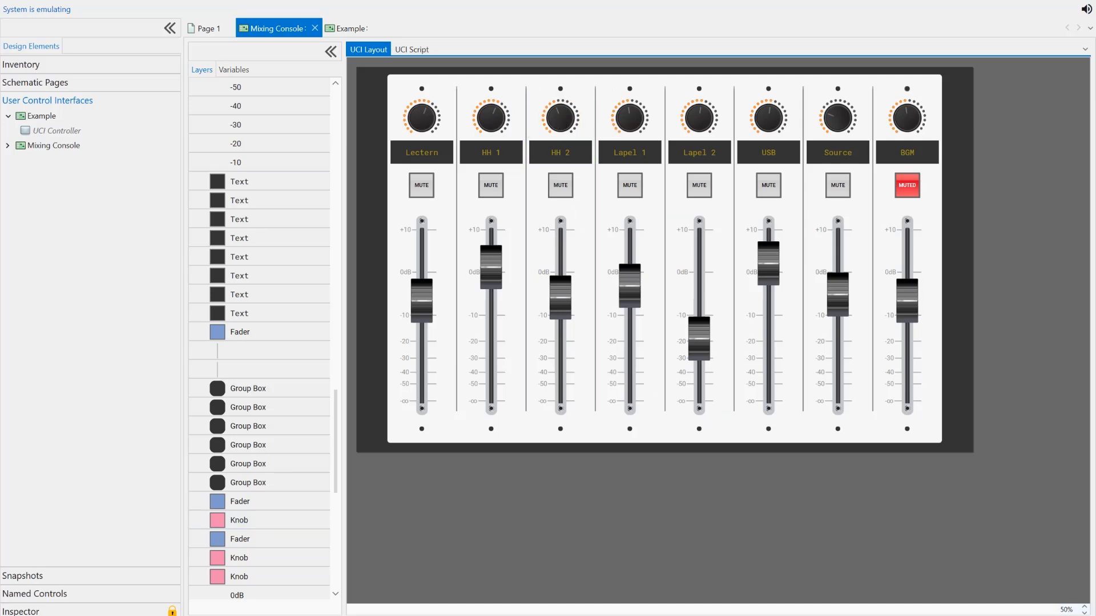
Switch to the Q-SYS help in the browser and open the UCI Styles section on additional layer properties for faders
mouse_move(747, 615)
left_click(664, 615)
left_click(86, 13)
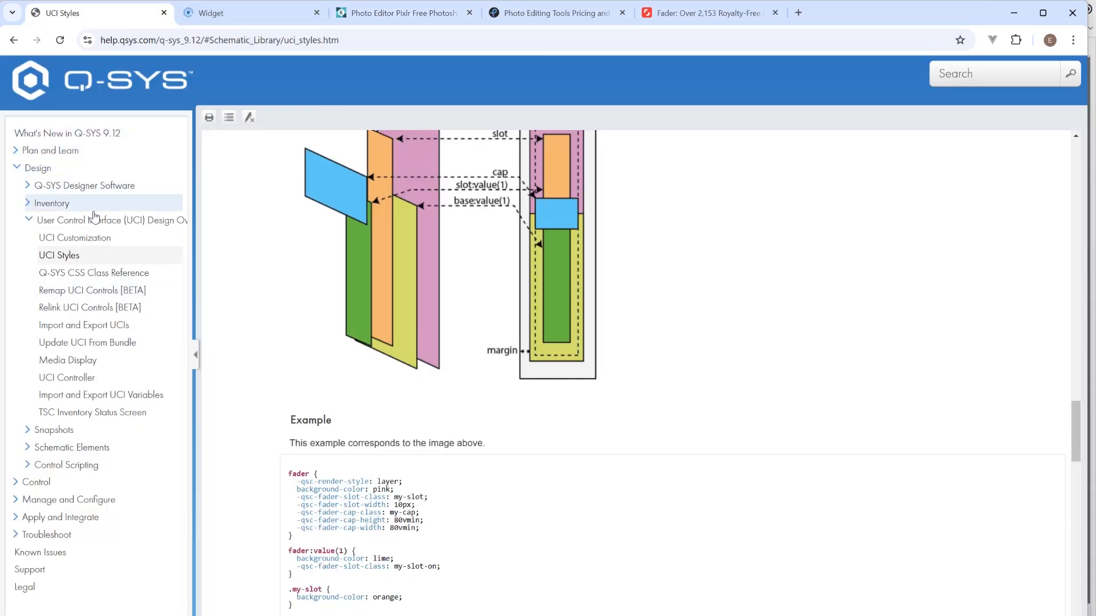
left_click(80, 258)
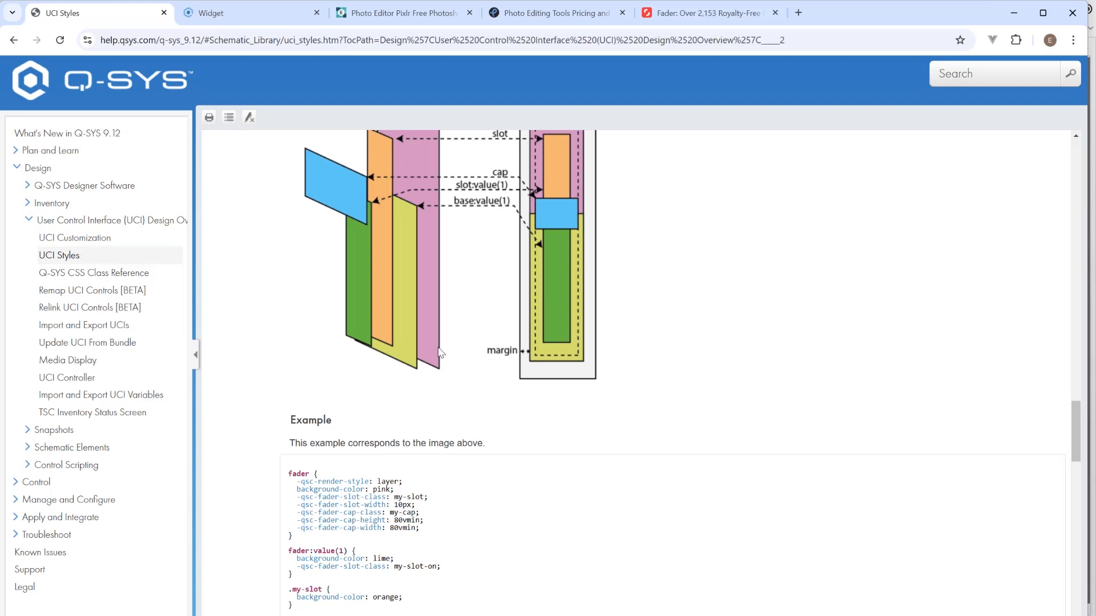
scroll(439, 341, "up", 12)
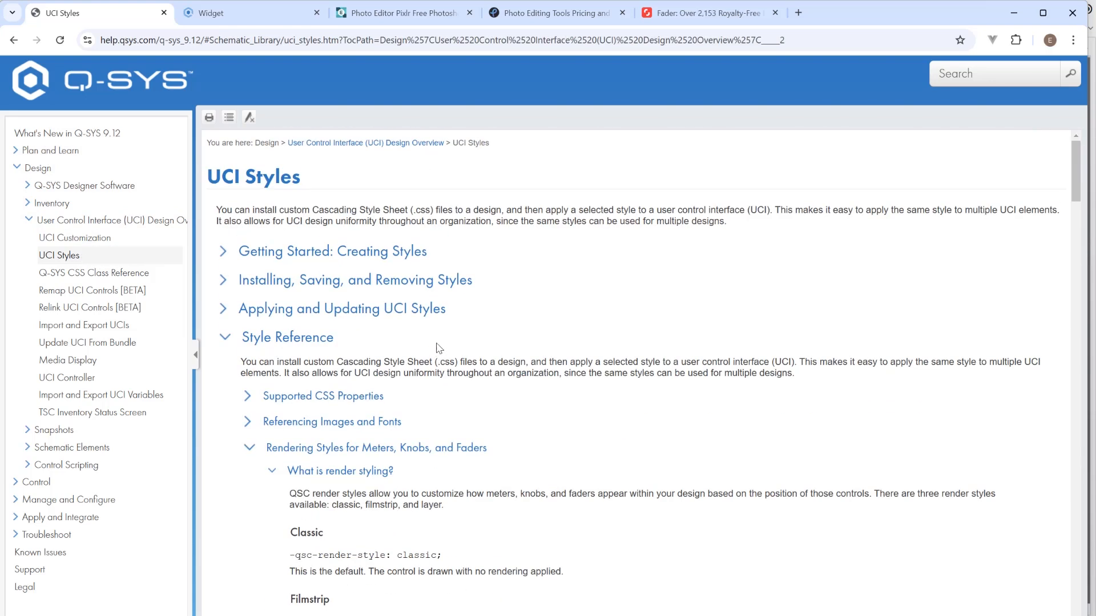
left_click(224, 341)
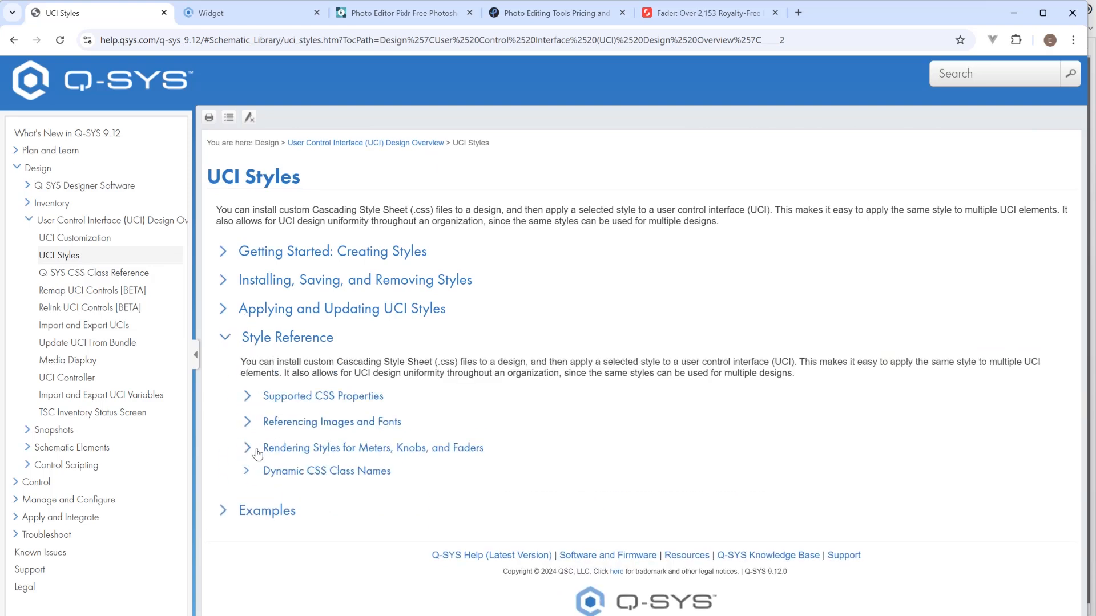
left_click(269, 450)
scroll(324, 455, "down", 3)
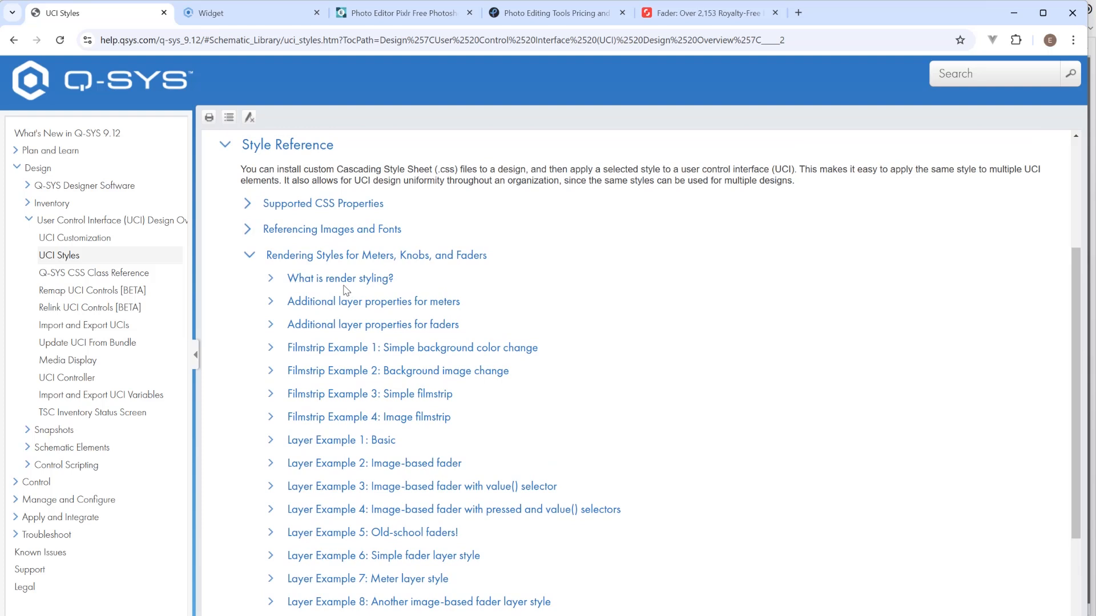
left_click(292, 324)
scroll(468, 336, "down", 2)
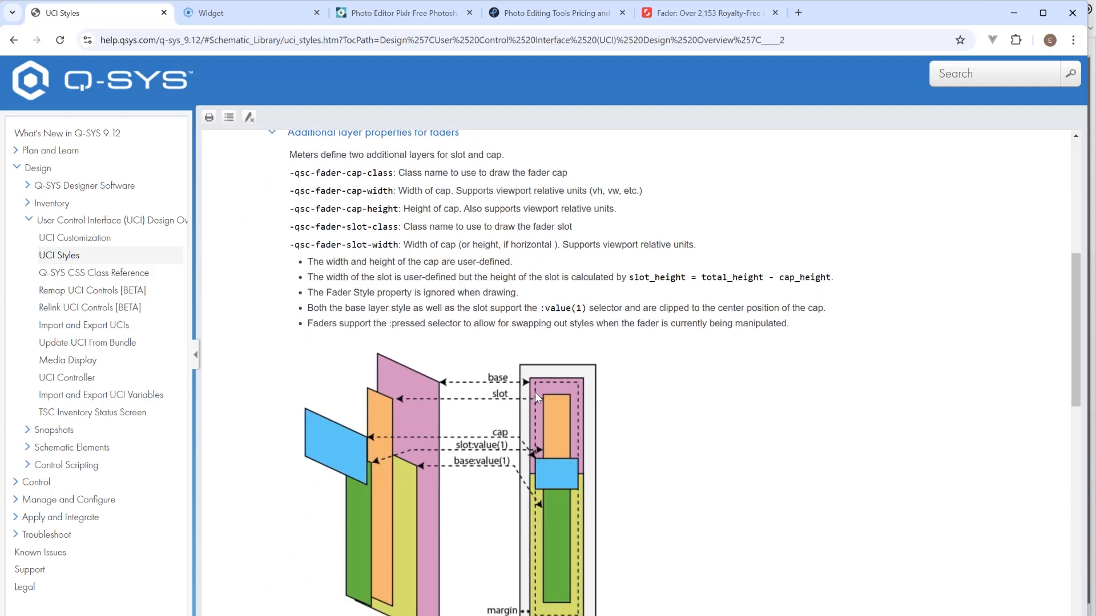
Examine the fader layer CSS example, then the code and preview of Filmstrip Example 4: Image filmstrip
scroll(520, 361, "down", 9)
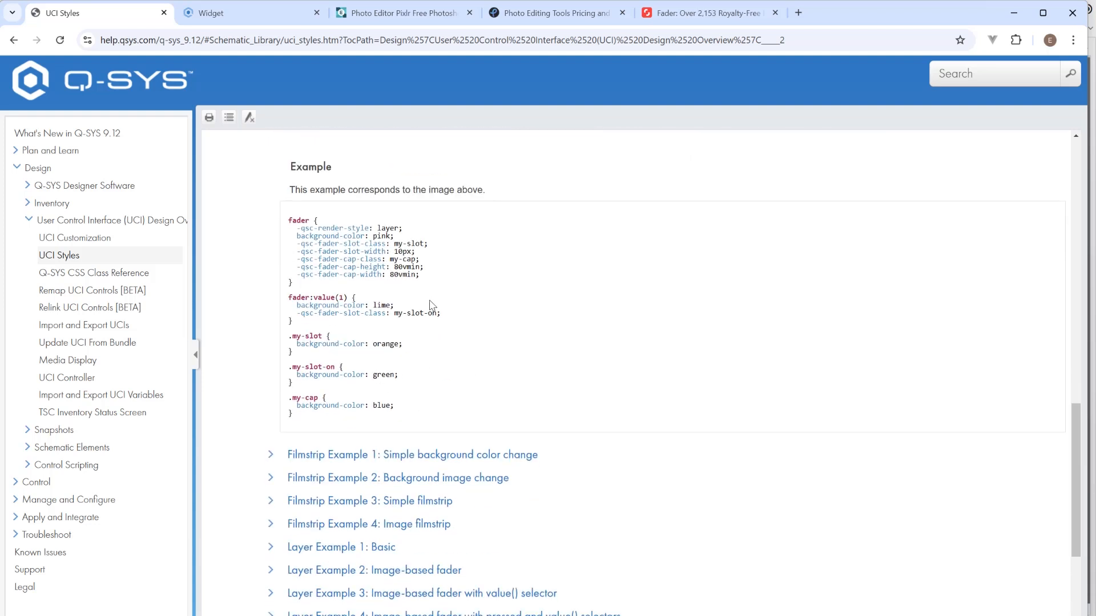
scroll(462, 320, "down", 2)
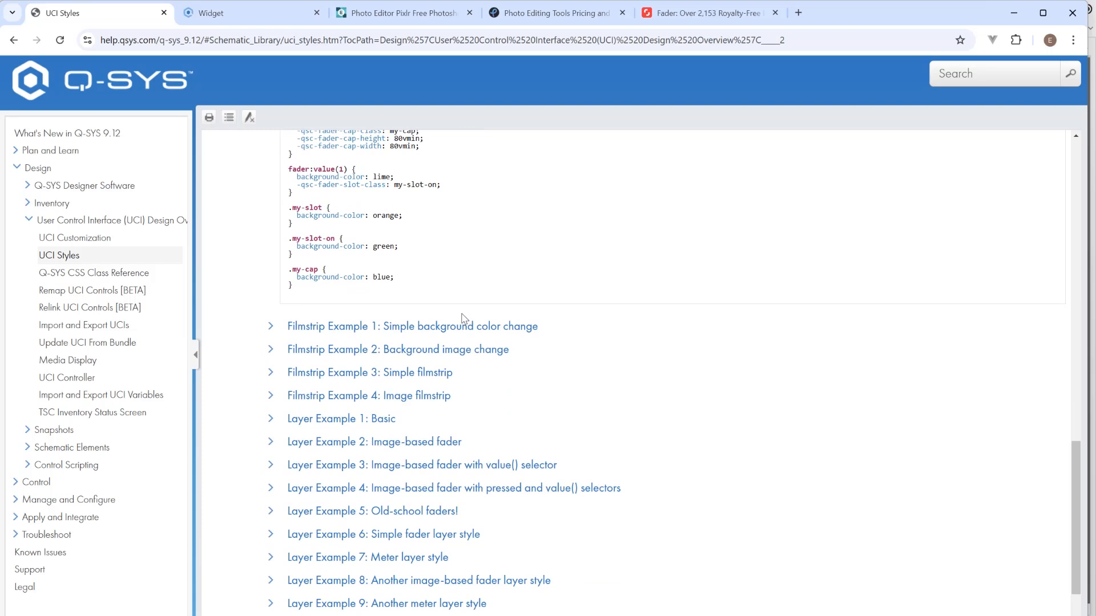
left_click(426, 398)
scroll(513, 362, "down", 5)
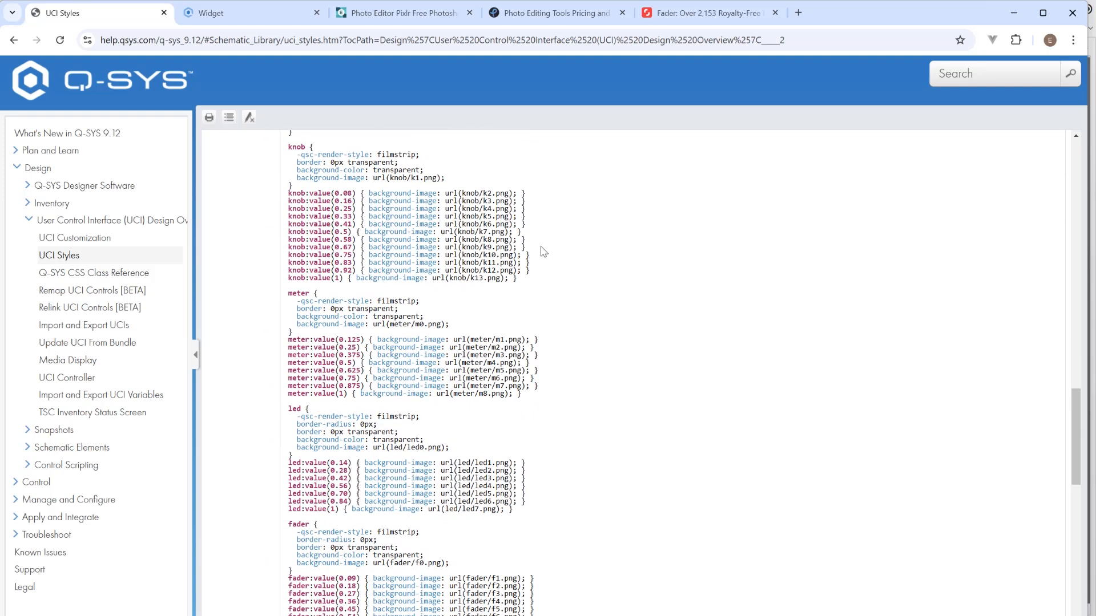
scroll(449, 263, "down", 8)
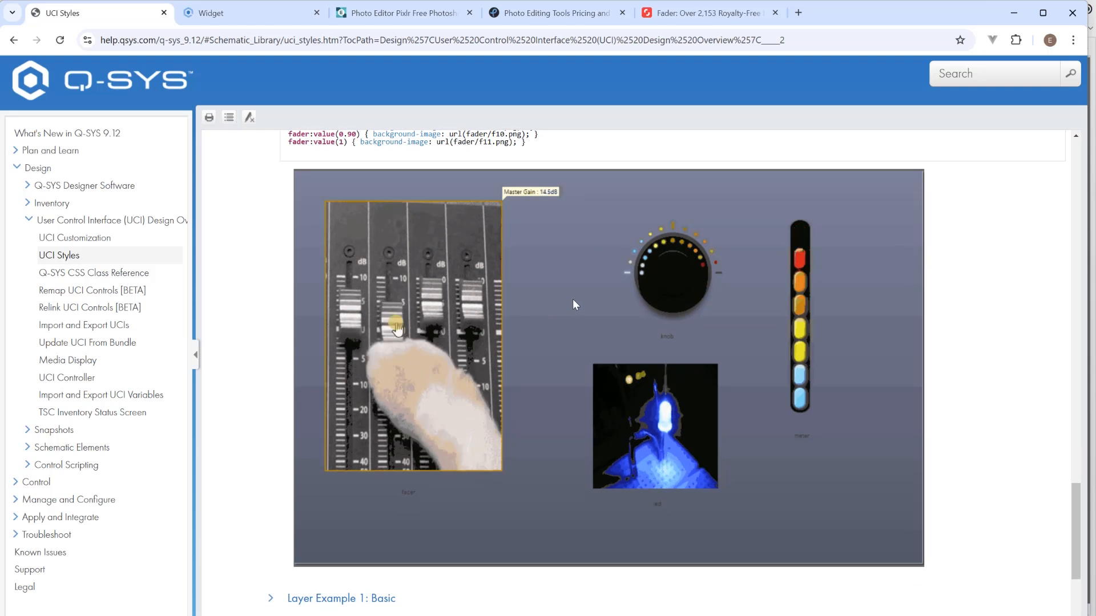
Open the Advanced UCI/CSS developer community post and review its realistic fader, knob and mute CSS down to the console preview
left_click(234, 19)
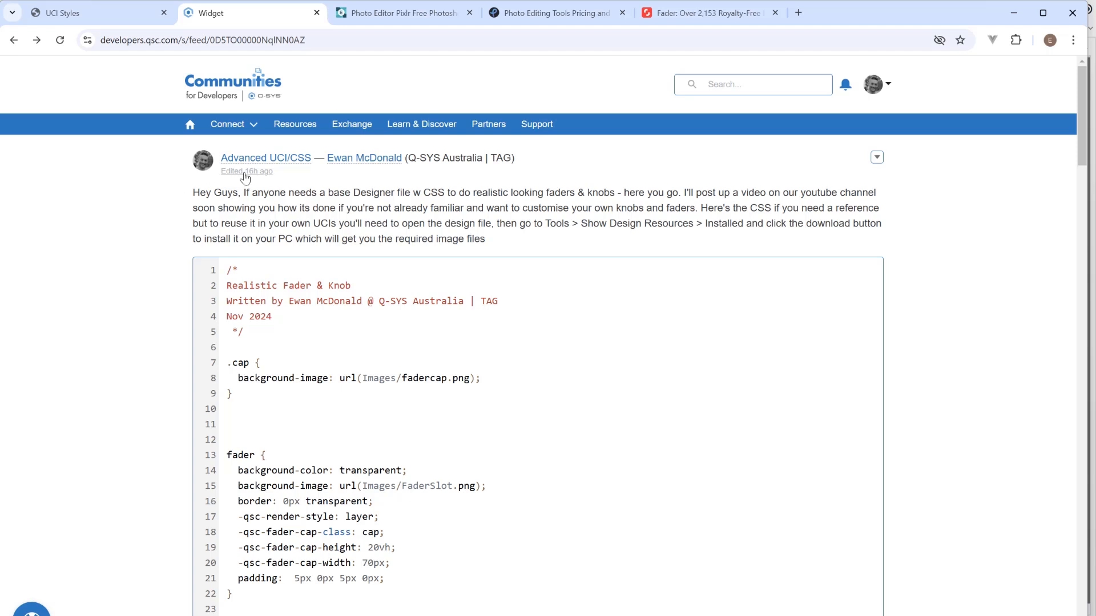
mouse_move(268, 163)
scroll(123, 221, "down", 5)
scroll(123, 222, "down", 15)
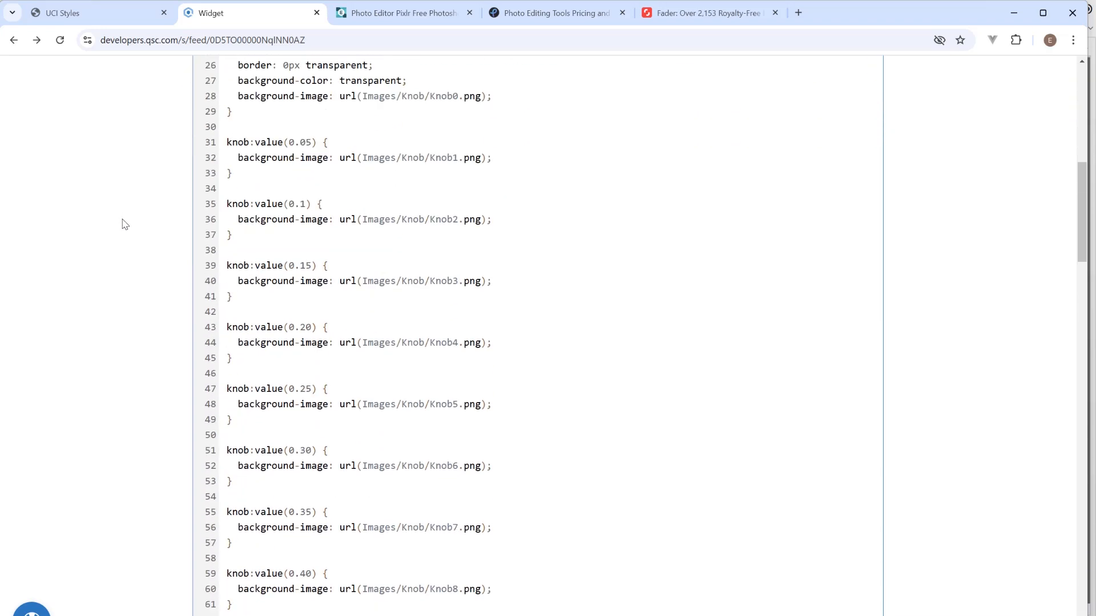
scroll(126, 224, "down", 8)
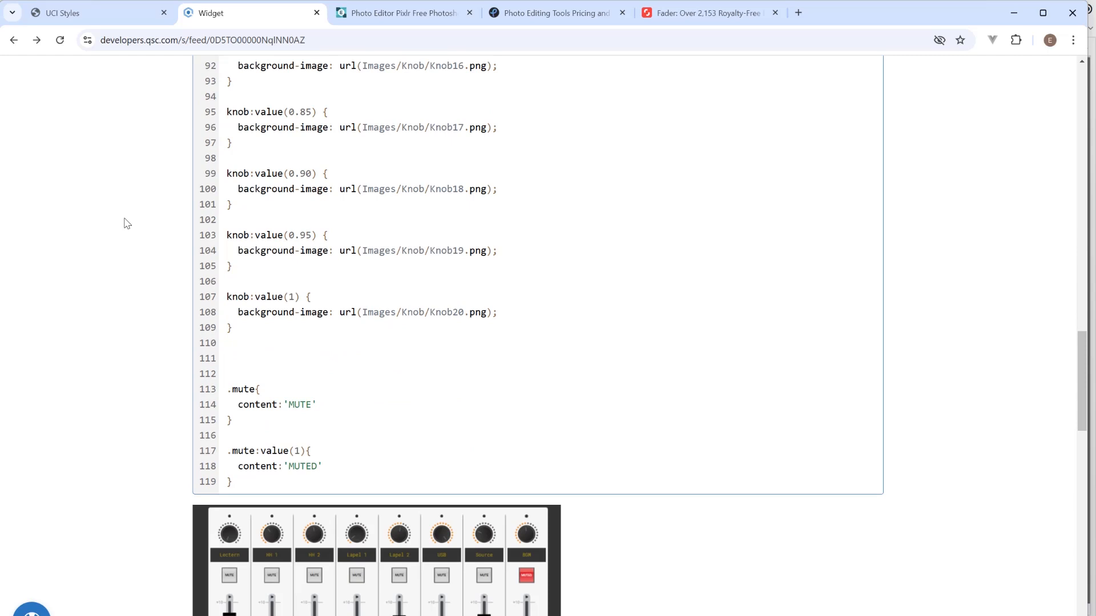
scroll(127, 223, "down", 2)
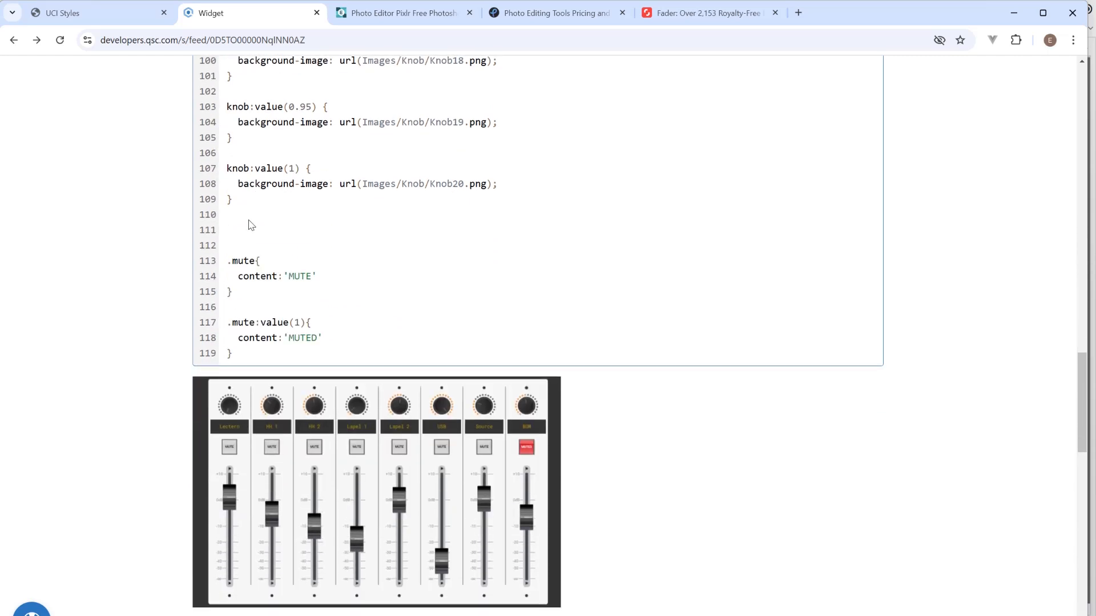
Switch to the TAG Skaarhoj Demo design in Q-SYS Designer and inspect the installed Skaarhoj style in its design resources
mouse_move(721, 610)
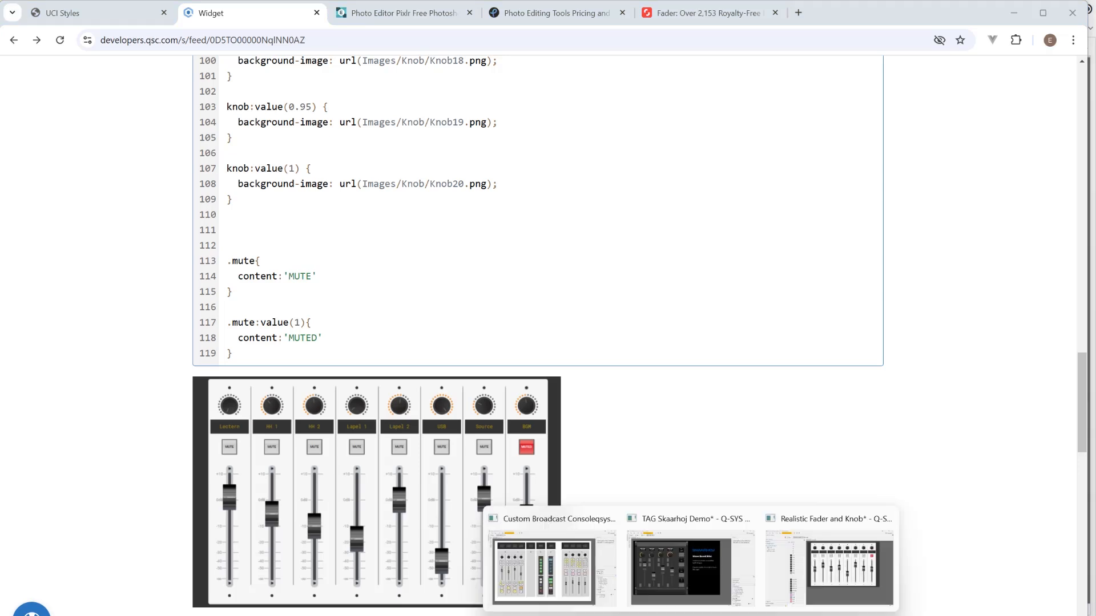
left_click(831, 588)
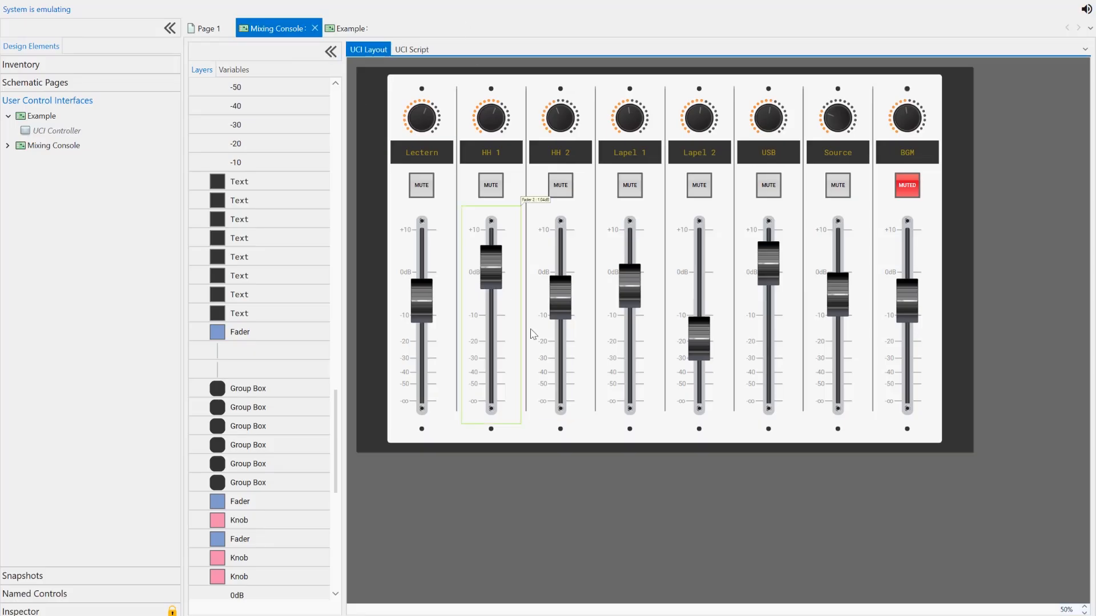
mouse_move(721, 610)
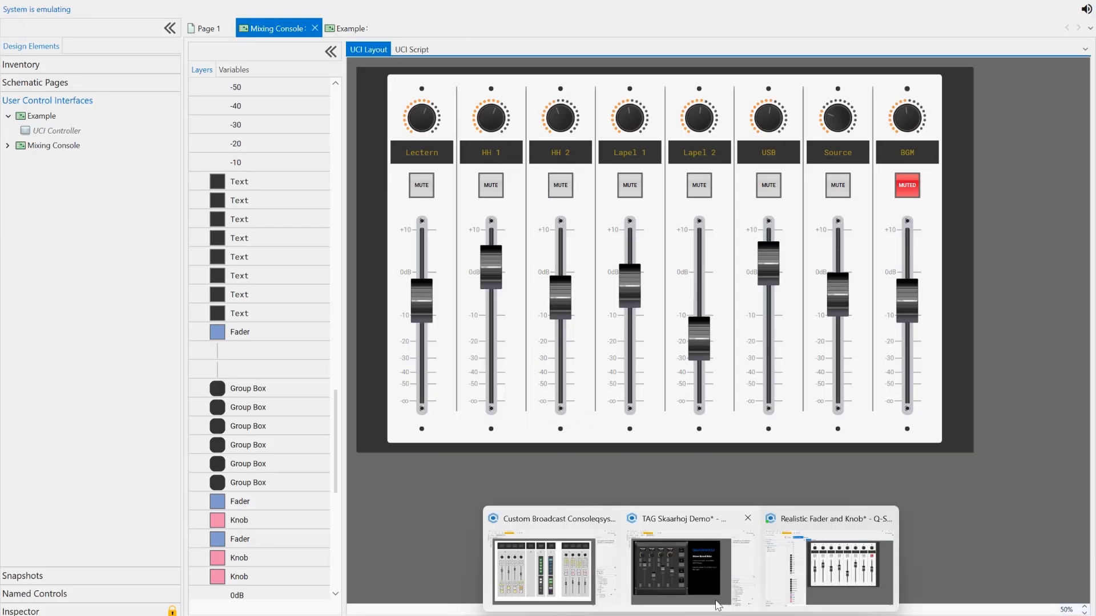
left_click(708, 565)
left_click(93, 0)
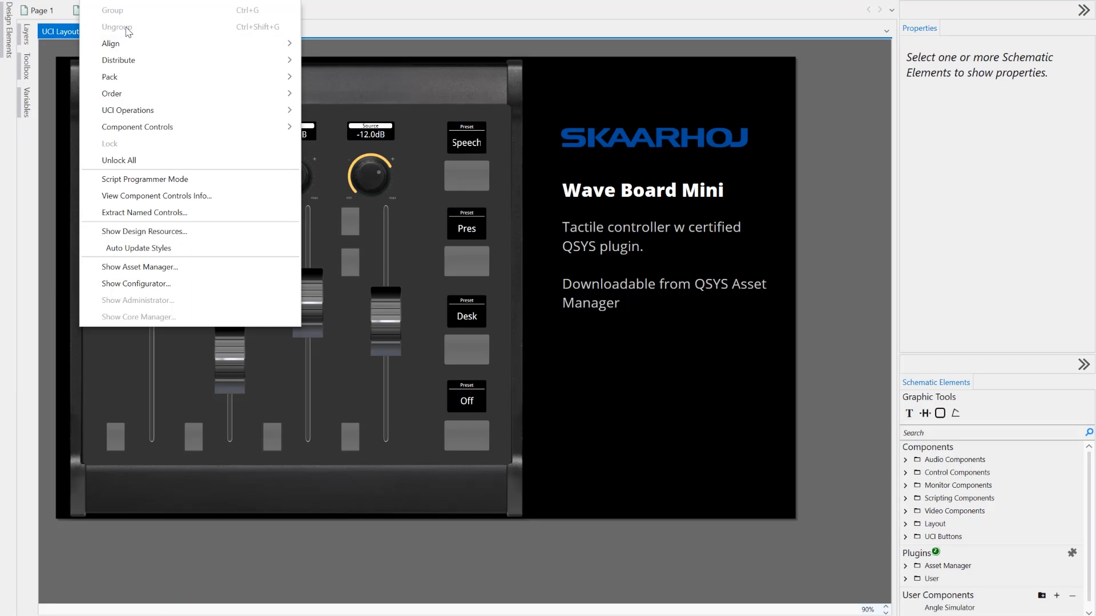
left_click(173, 234)
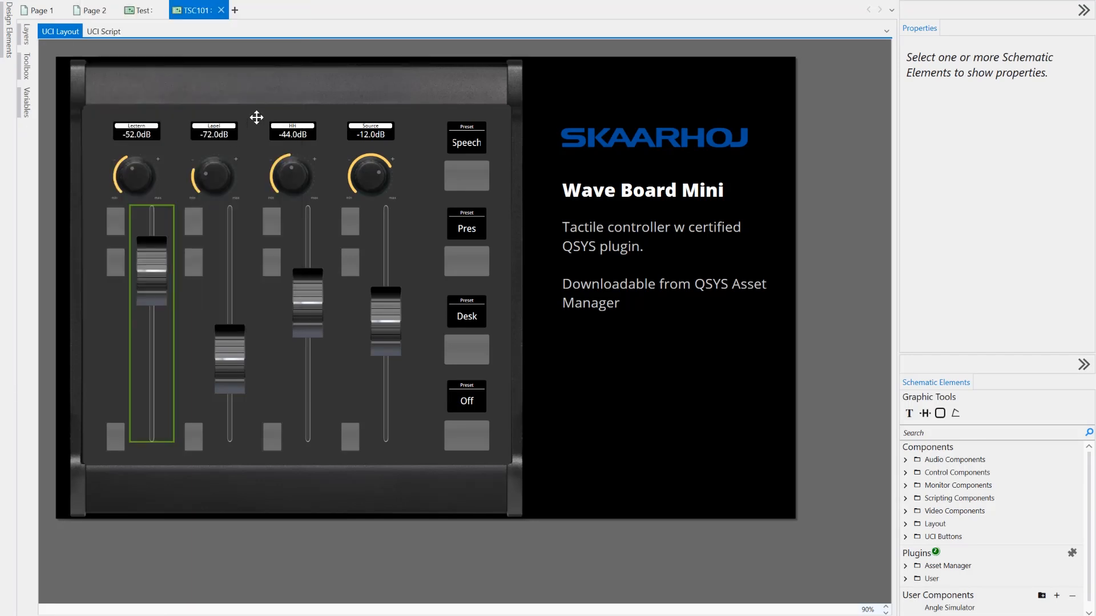
left_click(88, 51)
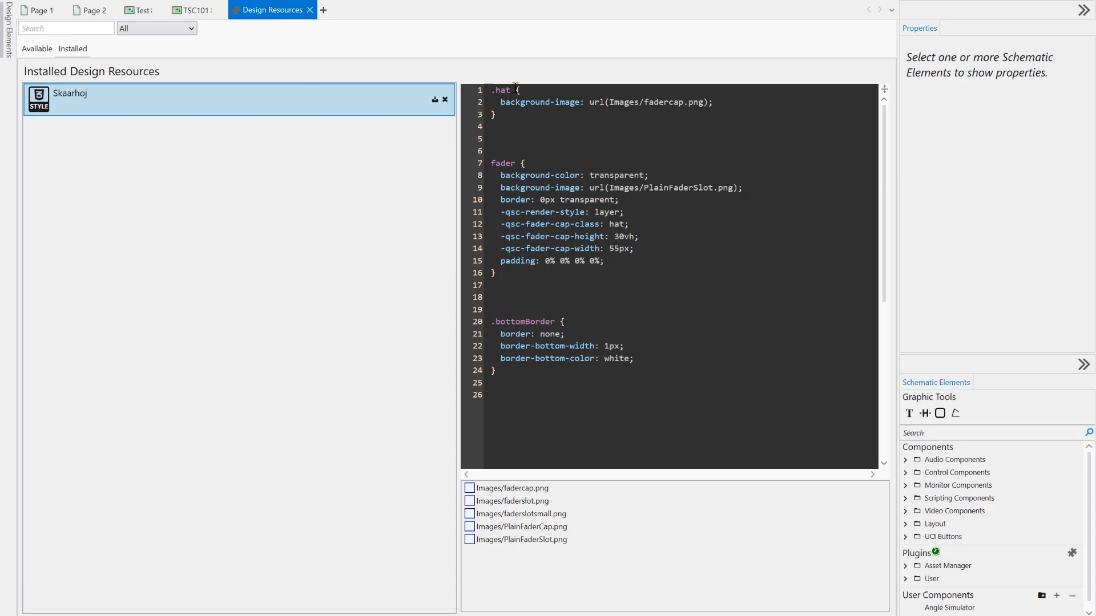
Return to the TSC101 interface, then switch to the Custom Broadcast Console design to view its layout
left_click(193, 10)
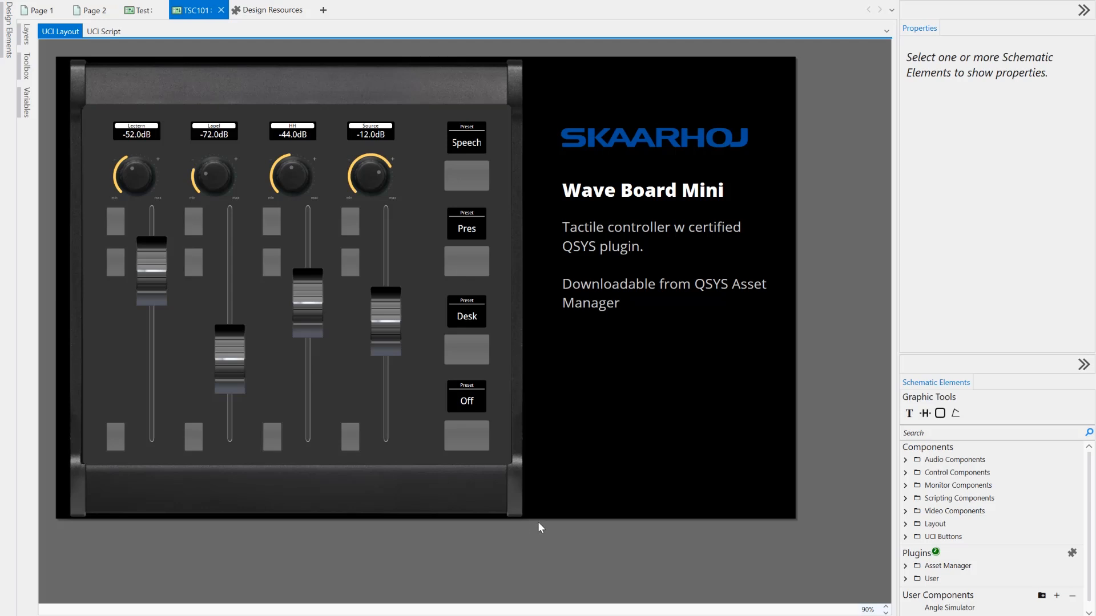
mouse_move(692, 614)
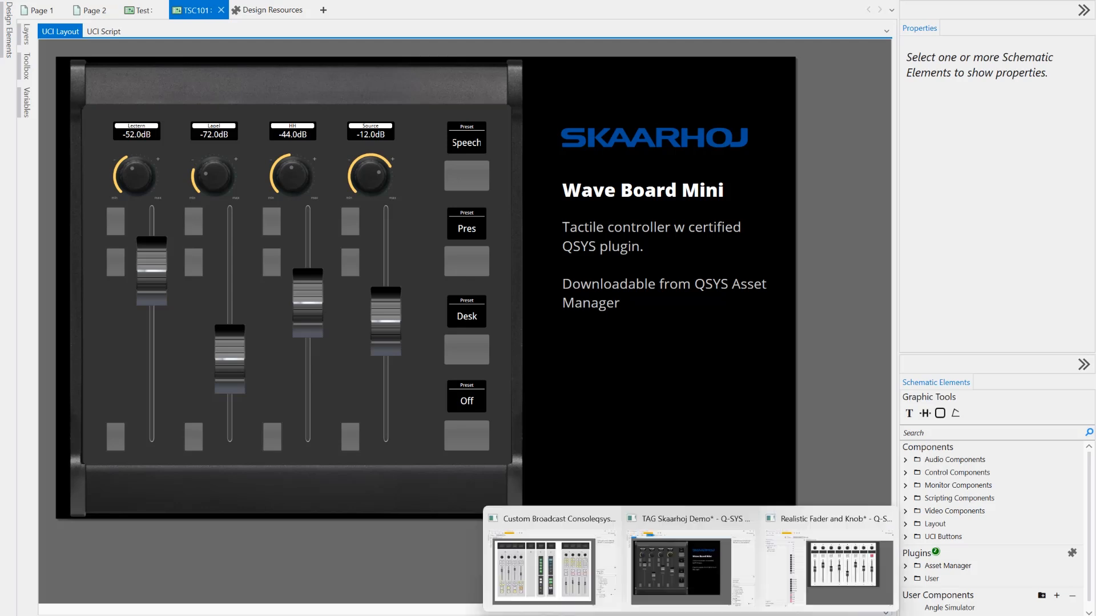
left_click(589, 569)
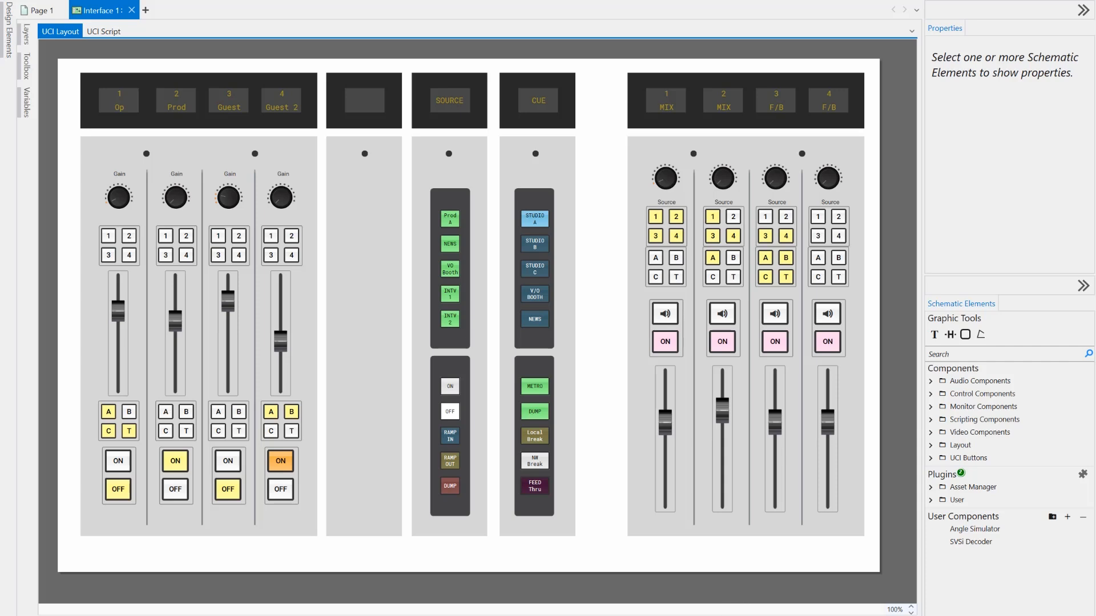
Switch to the Realistic Fader and Knob design to view its mixing console, then open the knob artwork in the browser's Pixlr editor
mouse_move(690, 615)
left_click(815, 590)
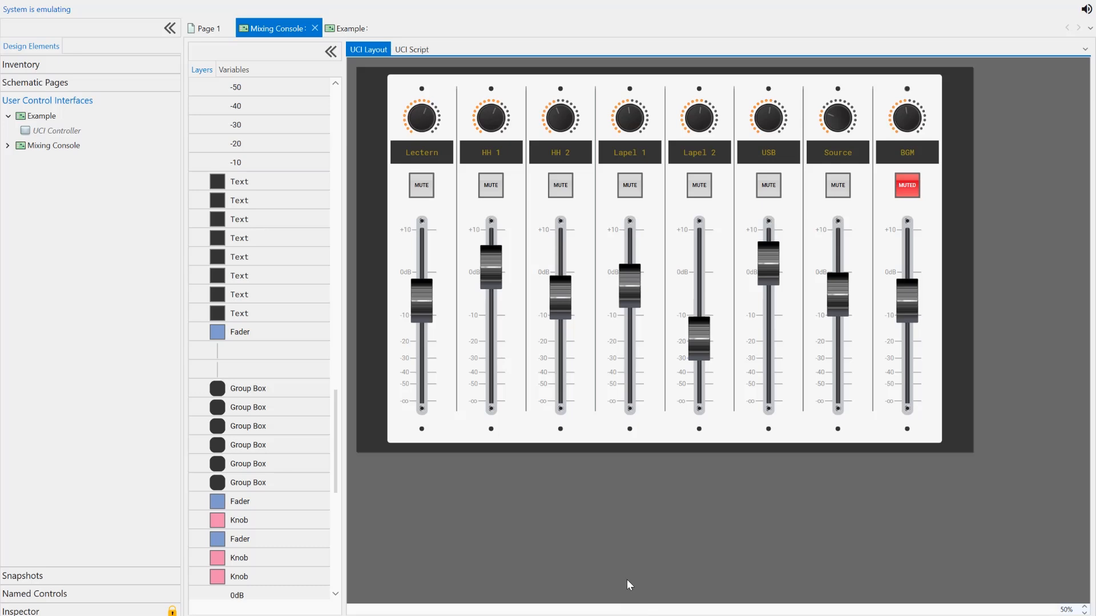
mouse_move(634, 615)
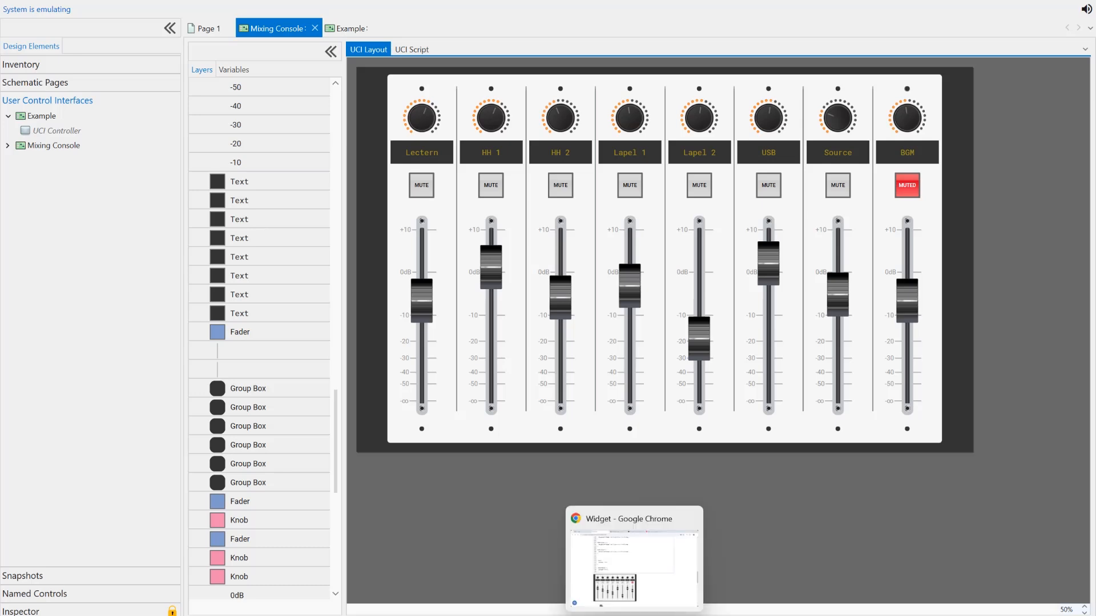
left_click(634, 565)
left_click(409, 12)
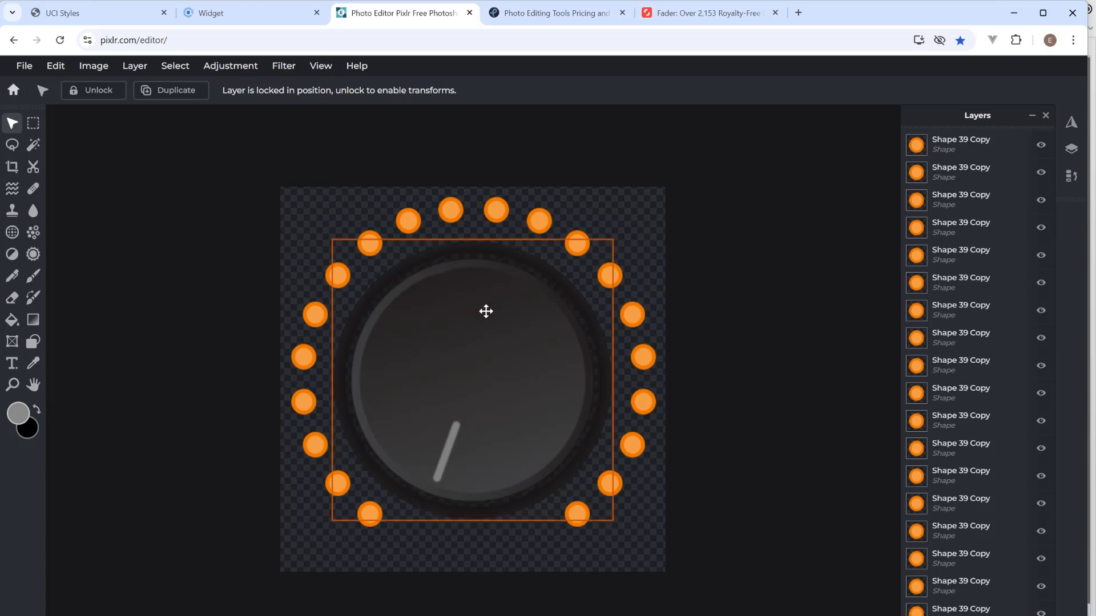
Hide the three uppermost orange dot layers in the knob artwork
left_click(1041, 145)
left_click(1041, 172)
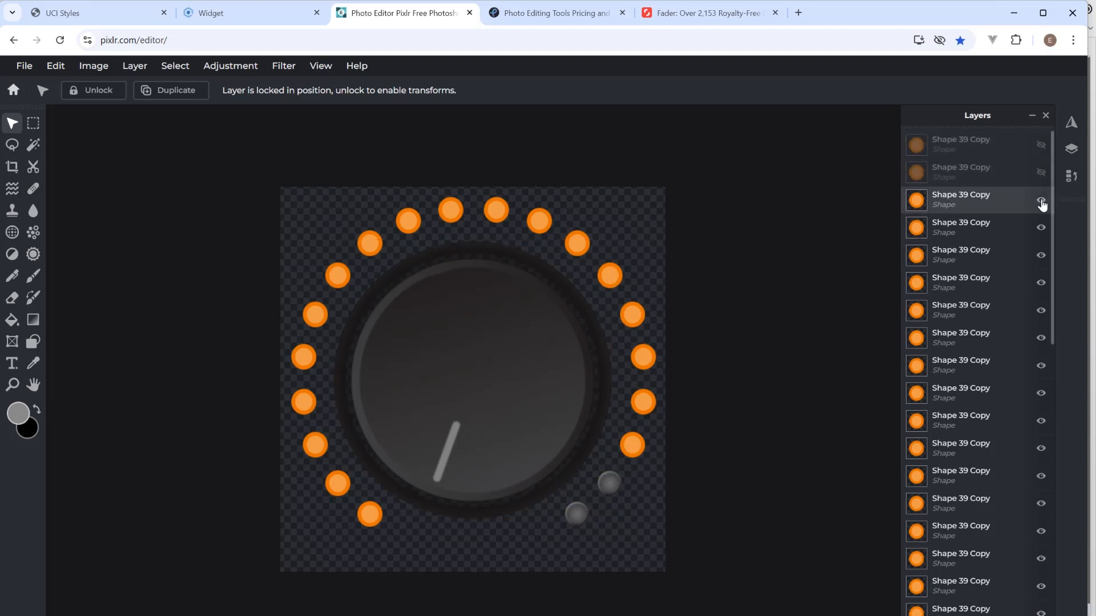
left_click(1041, 200)
Rotate the knob layer so its indicator points toward the last lit dot, and show the third orange dot layer again
left_click(478, 415)
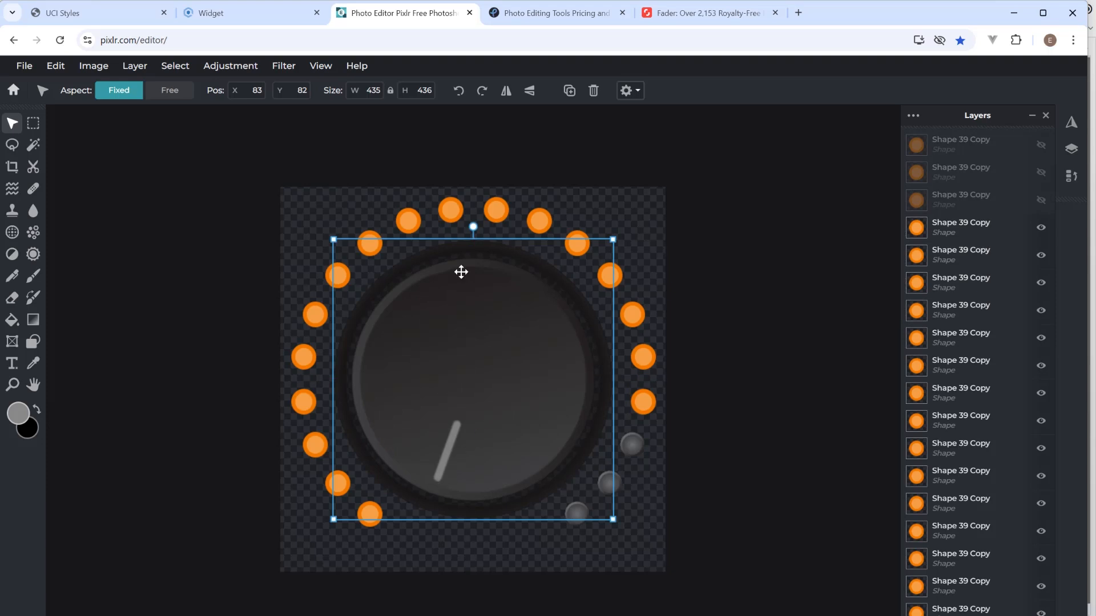
key("ctrl+z")
left_click_drag(474, 226, 412, 391)
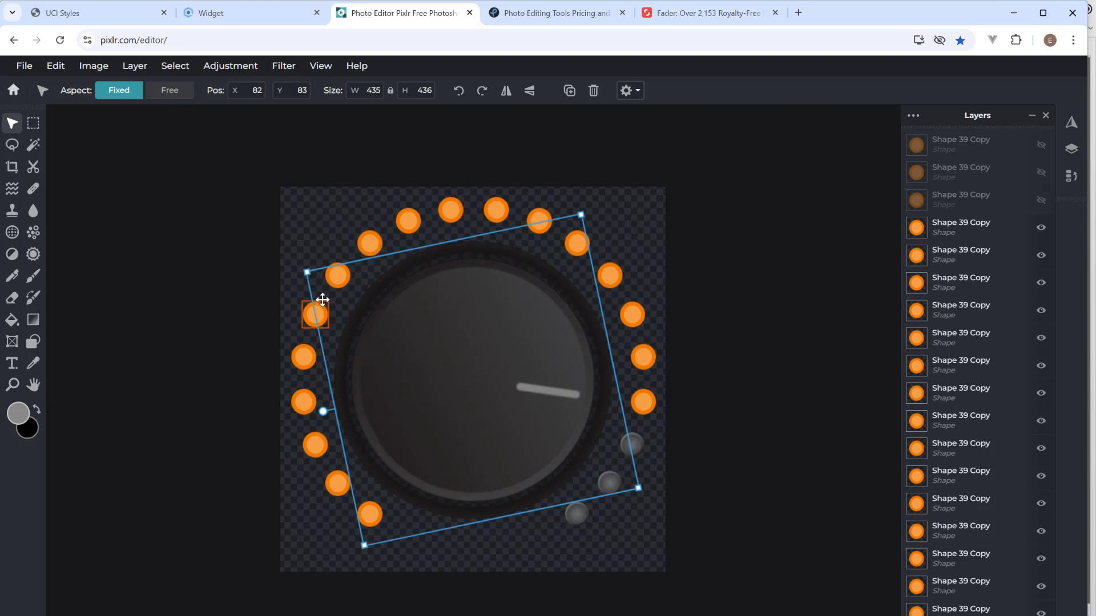
left_click(1039, 202)
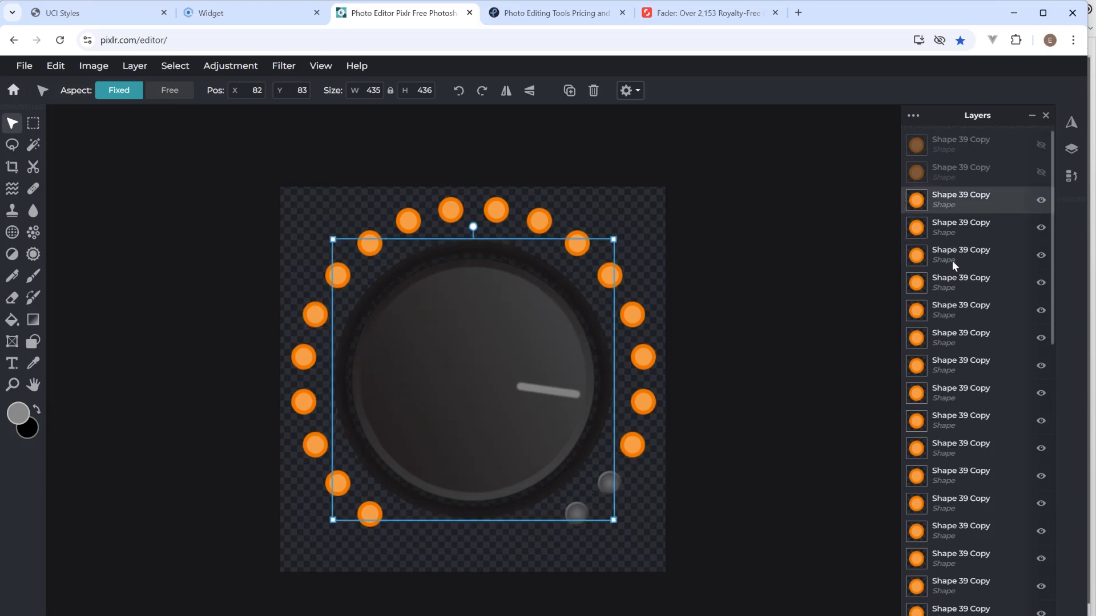
left_click_drag(472, 226, 505, 231)
left_click(716, 258)
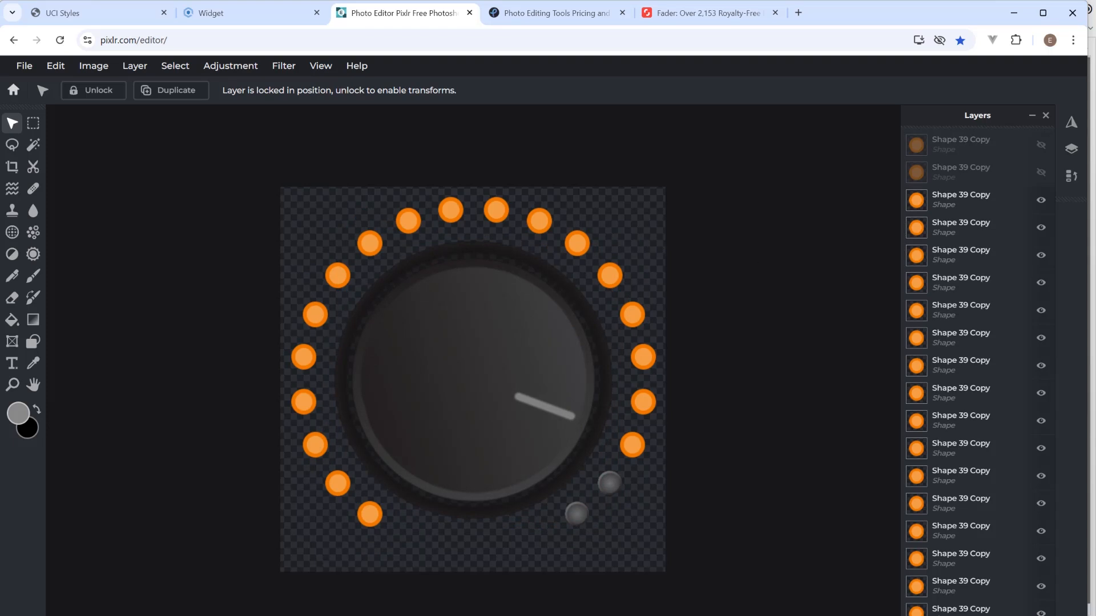
Switch to the Fader & Knob style folder in File Explorer and view the knob frame images in Images/Knob
key("alt+Tab")
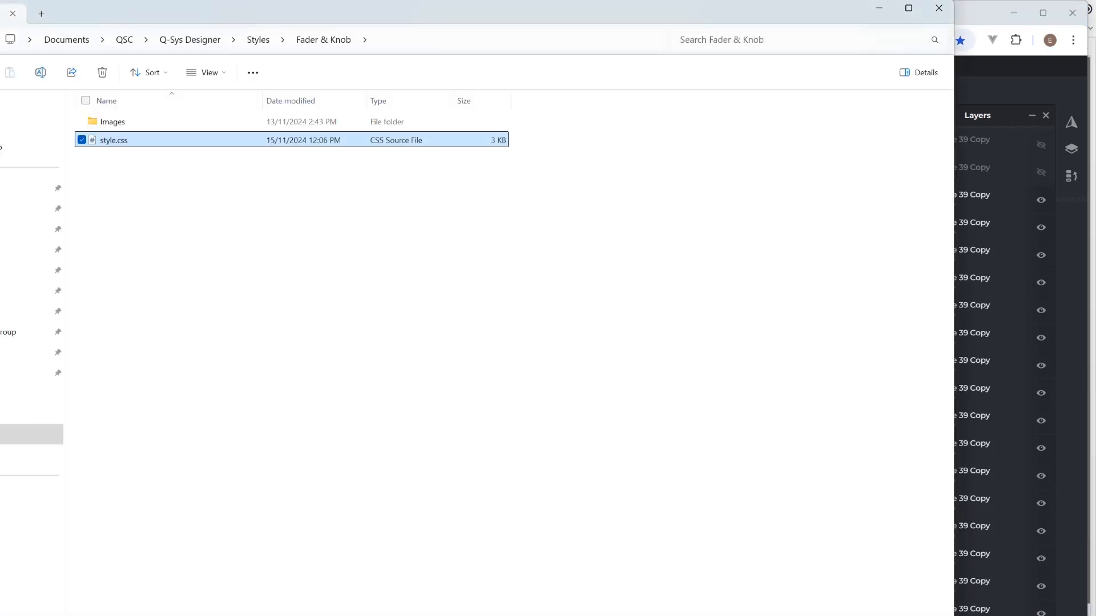
double_click(115, 125)
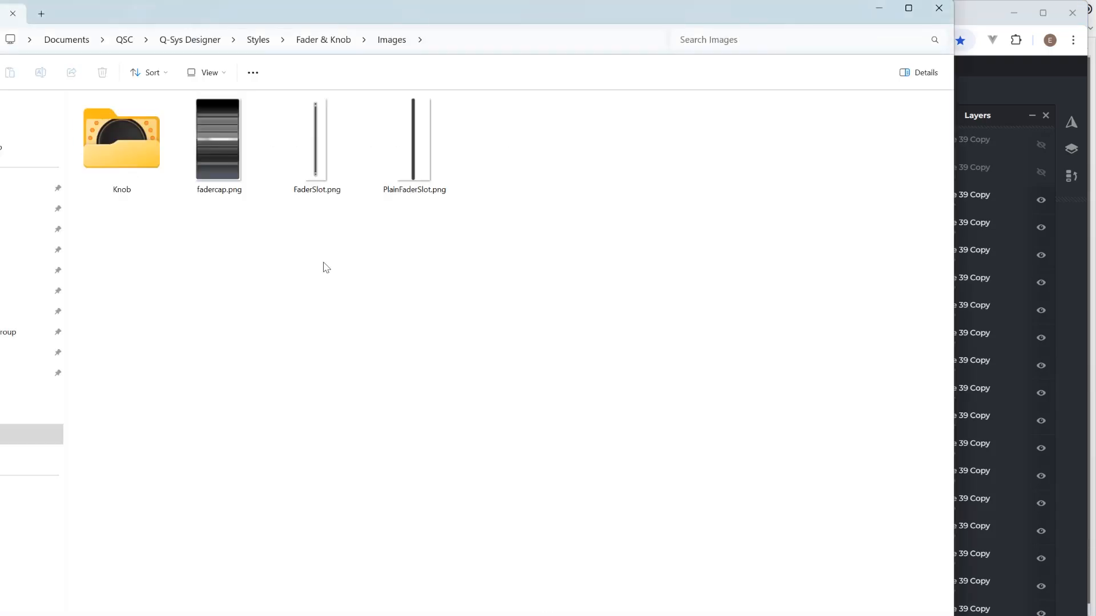
double_click(144, 140)
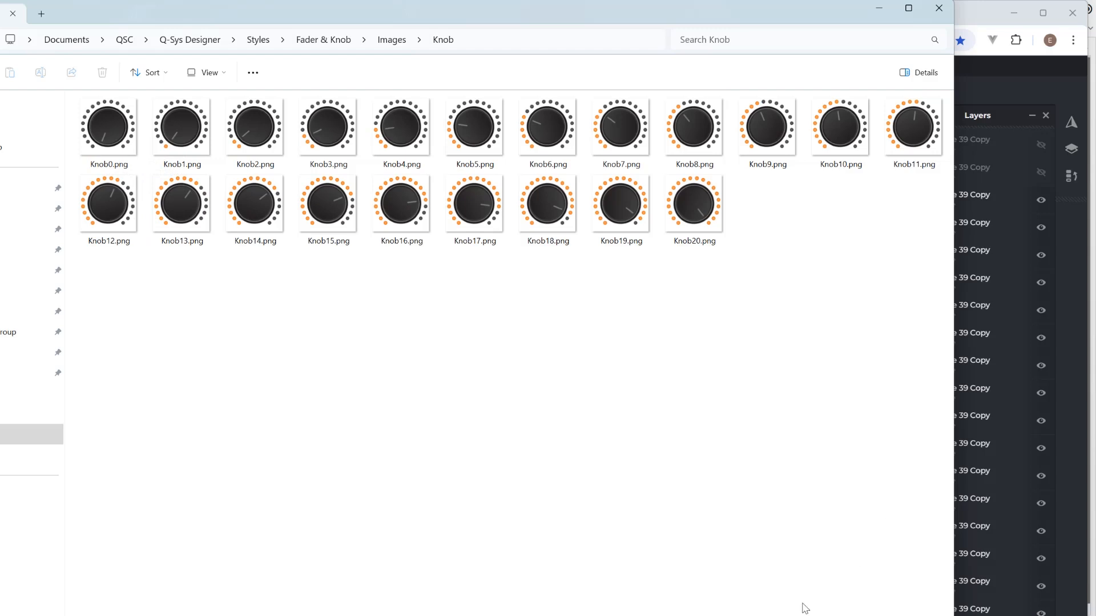
Switch to style.css in the code editor and examine the knob's filmstrip render style and its first value rules
key("alt+Tab")
scroll(845, 469, "down", 5)
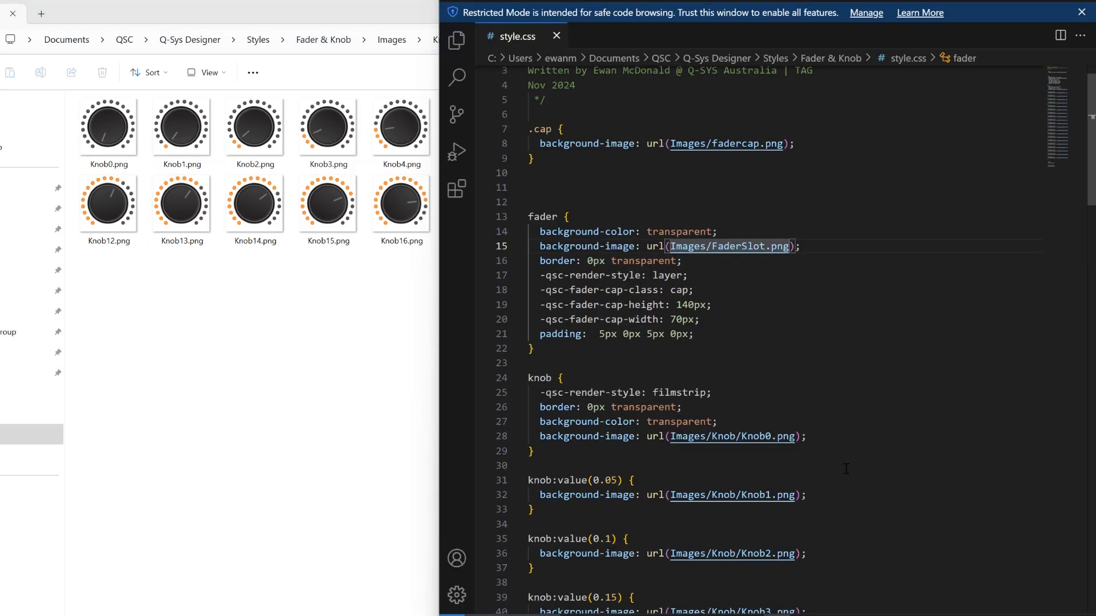
left_click_drag(564, 217, 529, 219)
left_click_drag(718, 231, 547, 231)
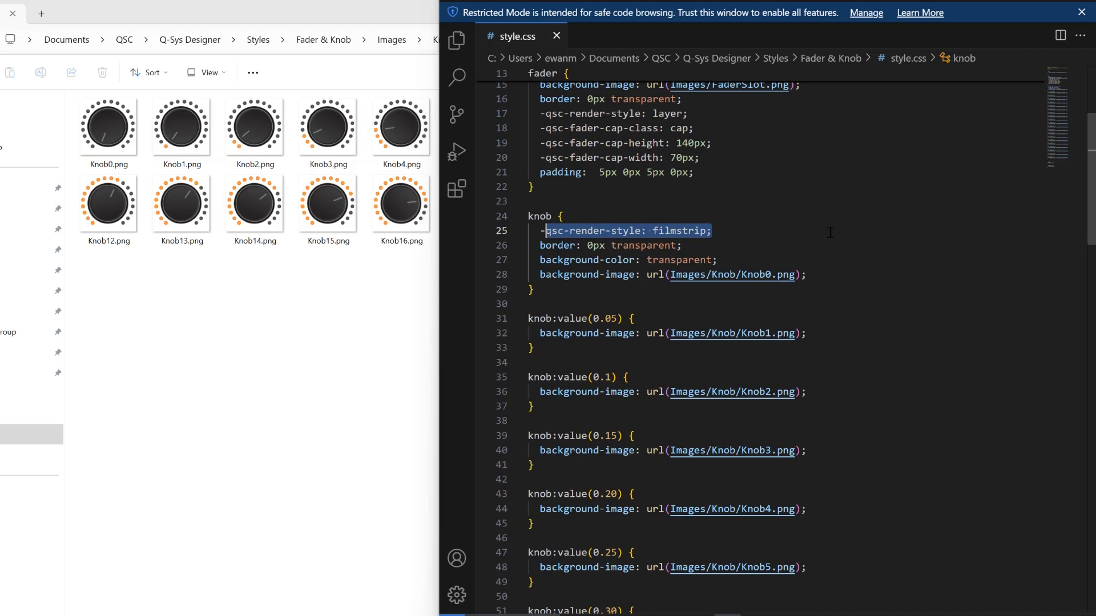
scroll(833, 229, "down", 2)
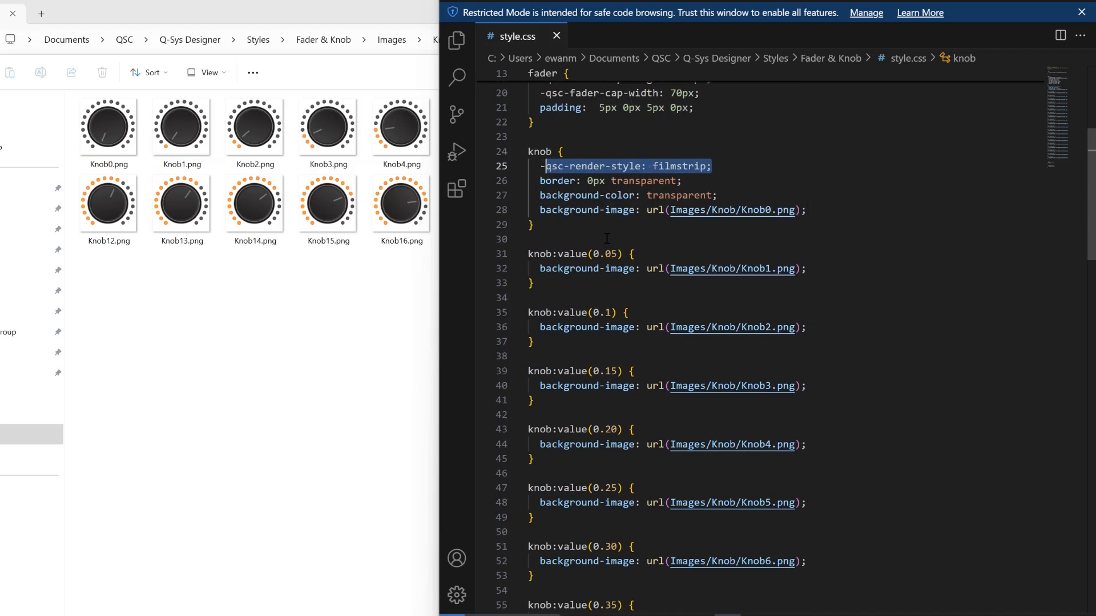
left_click(564, 255)
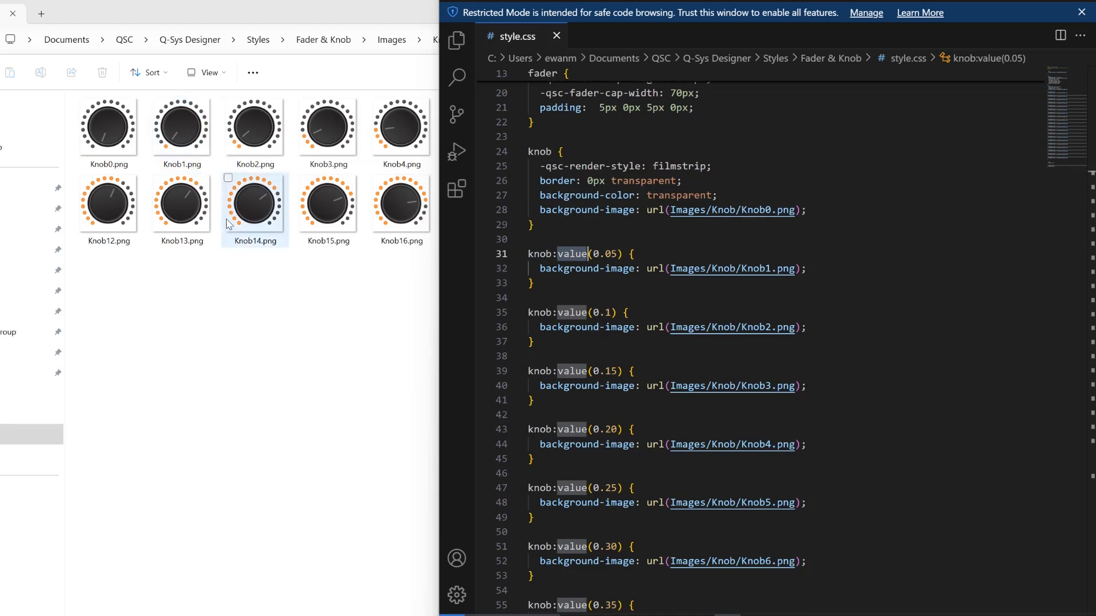
left_click(650, 297)
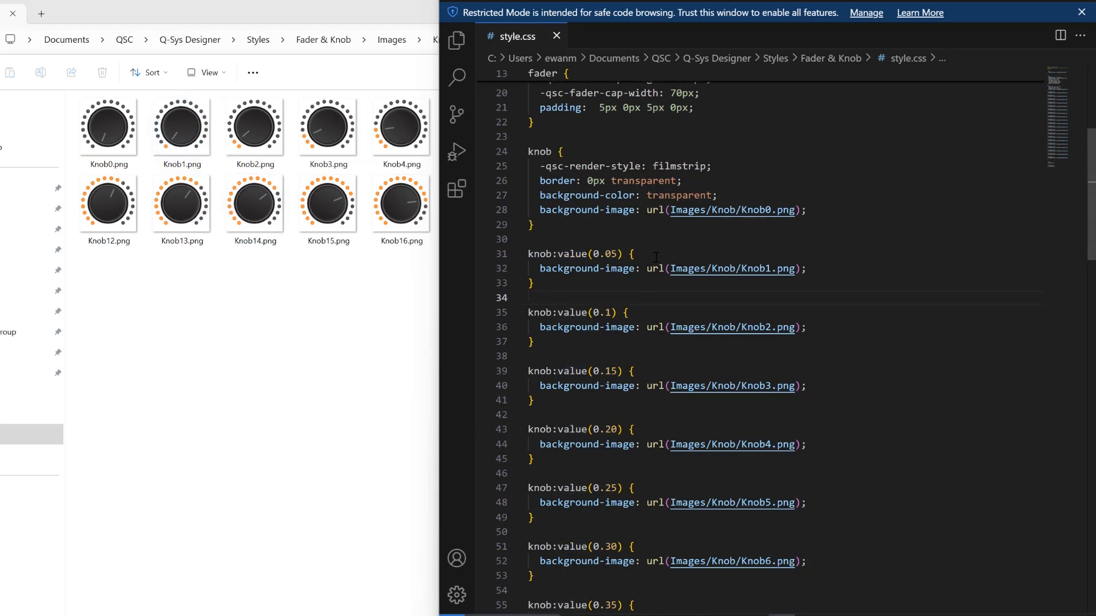
scroll(659, 260, "down", 1)
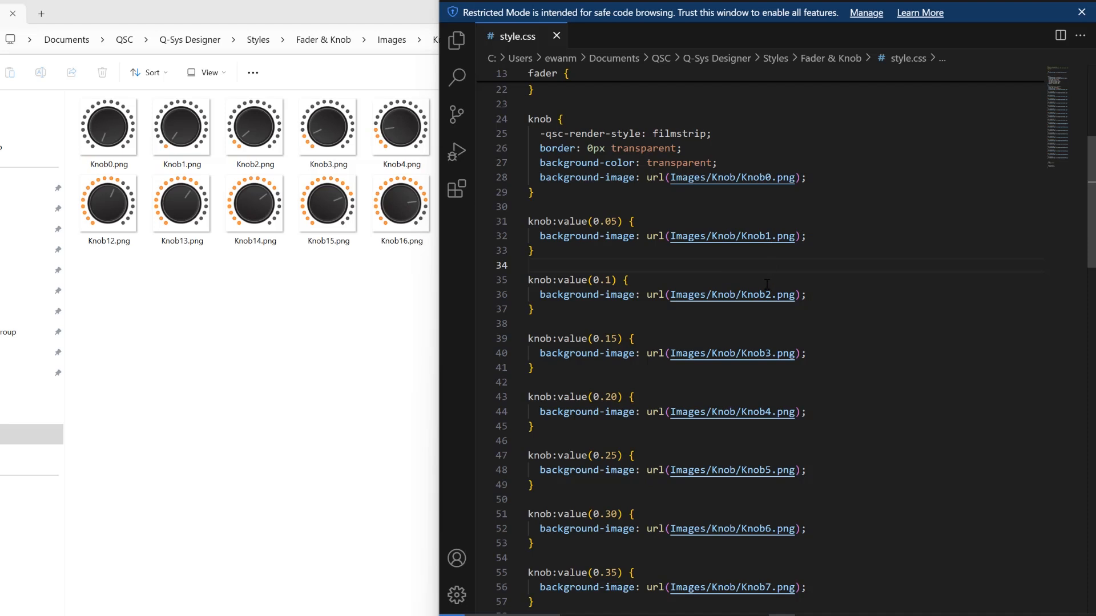
Read through the knob value rules from 0.20 to 1 and the image each one references
left_click_drag(623, 395, 527, 396)
left_click(631, 396)
scroll(731, 391, "down", 4)
scroll(730, 391, "down", 6)
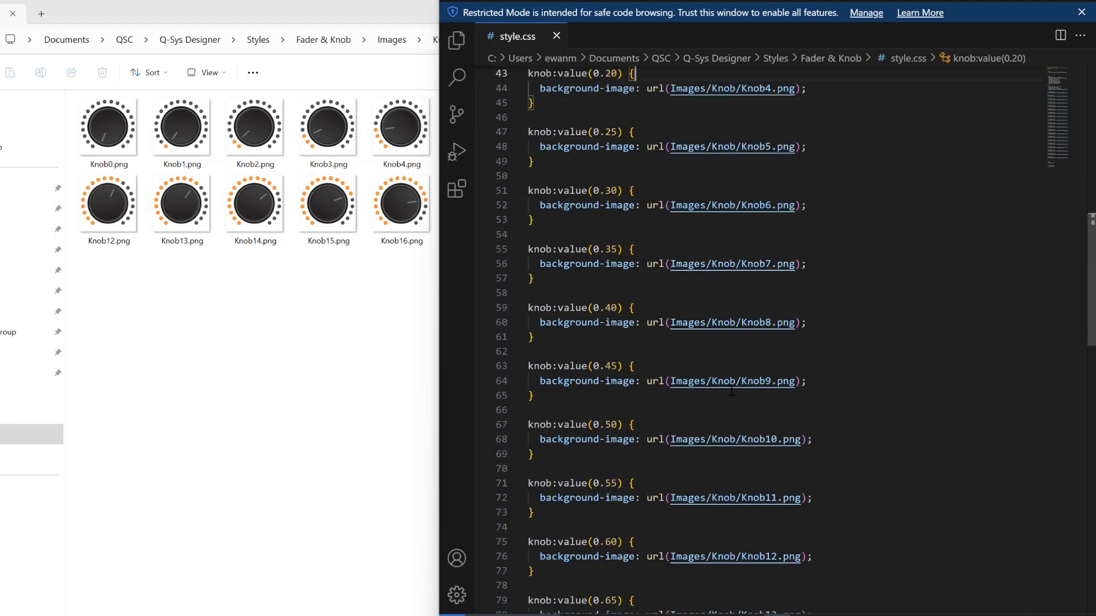
scroll(731, 389, "down", 5)
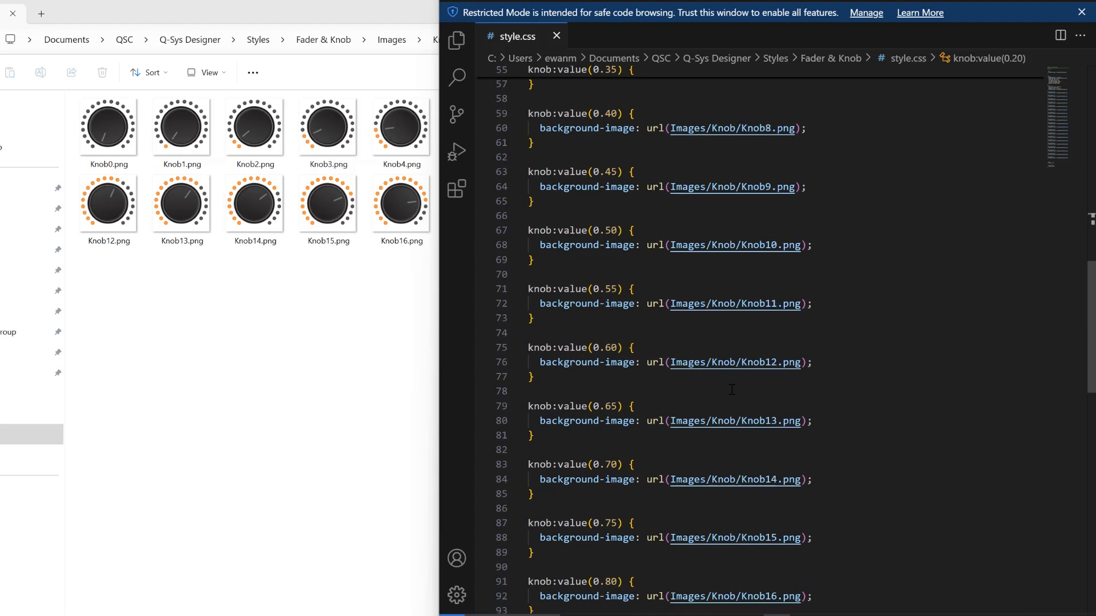
scroll(731, 387, "down", 2)
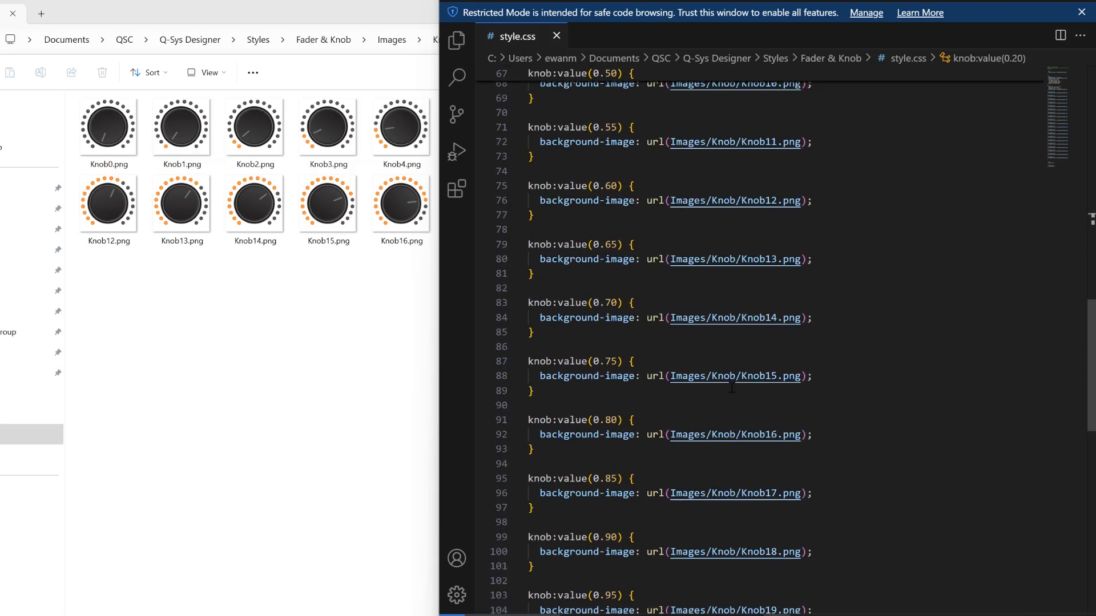
scroll(938, 387, "down", 3)
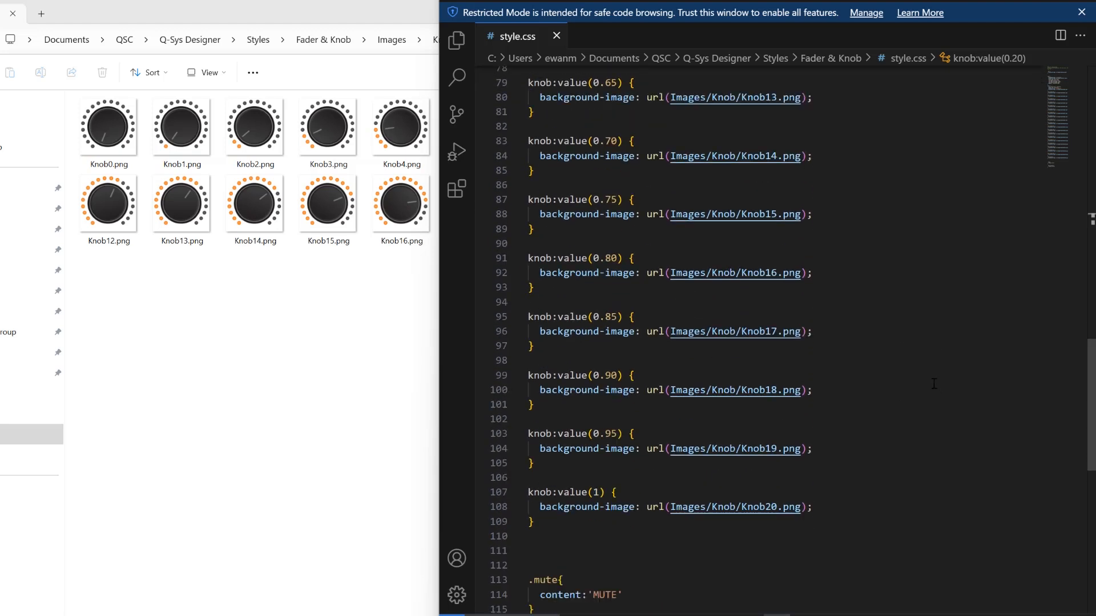
scroll(942, 384, "down", 2)
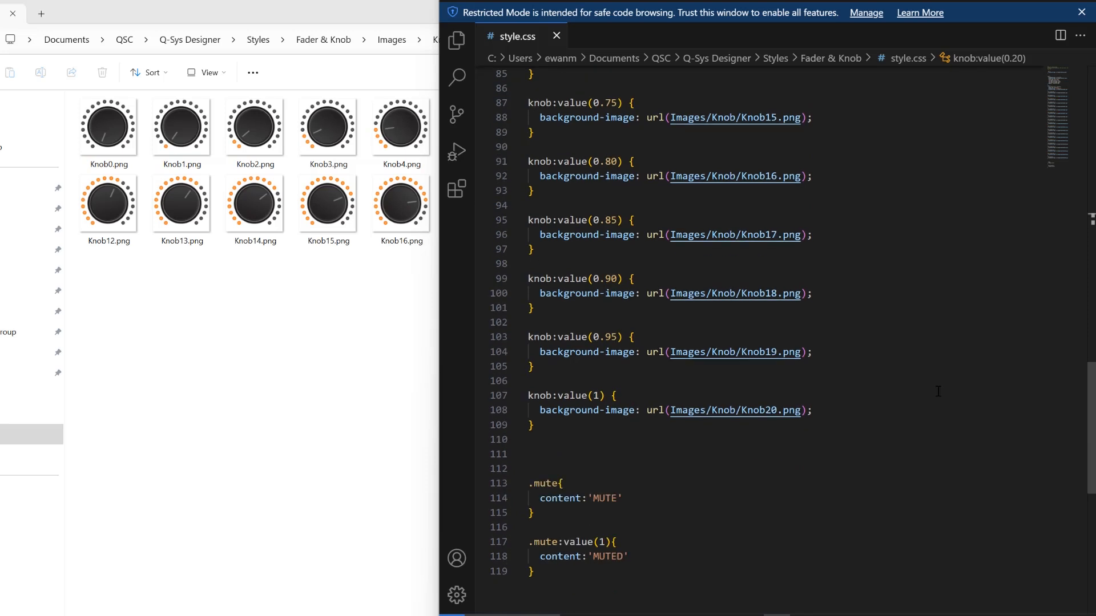
Highlight the .mute and .mute:value(1) content rules, then return to the start of style.css
left_click_drag(598, 589, 518, 483)
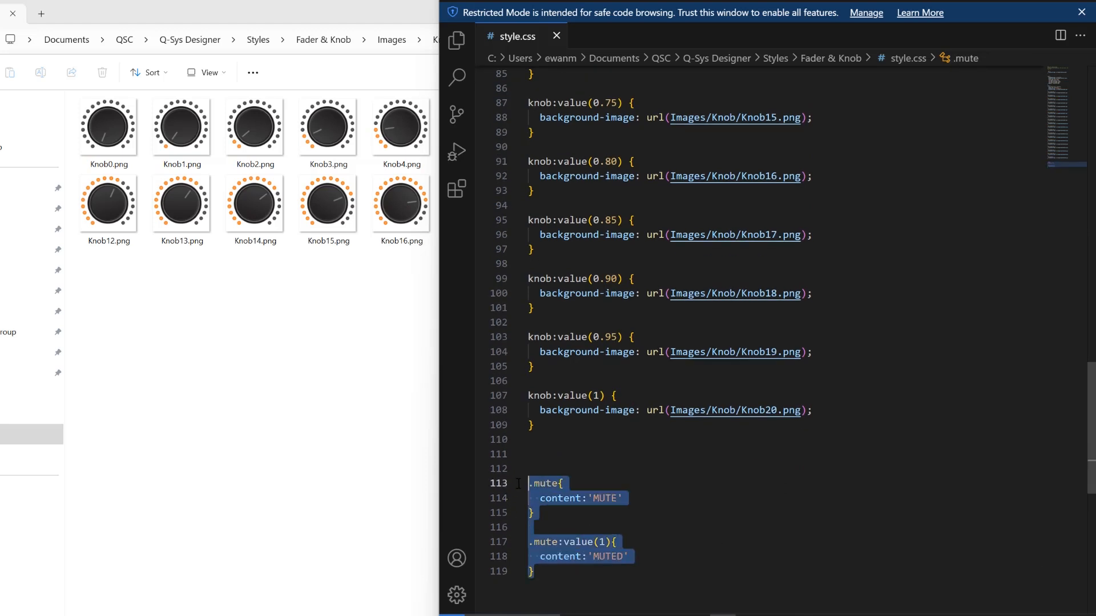
left_click(620, 467)
scroll(631, 553, "up", 15)
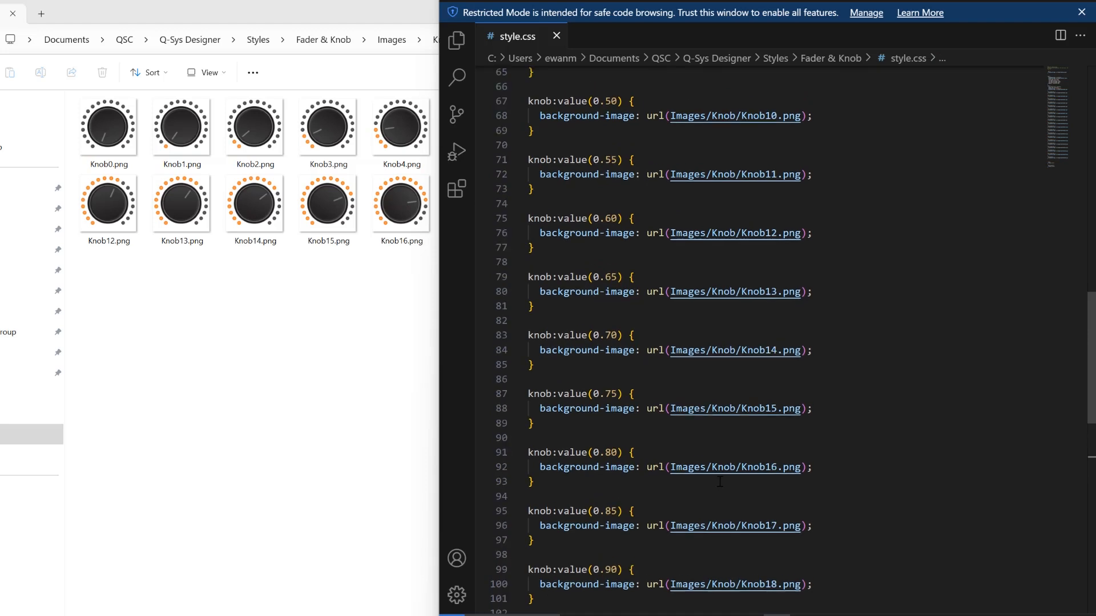
scroll(720, 484, "up", 10)
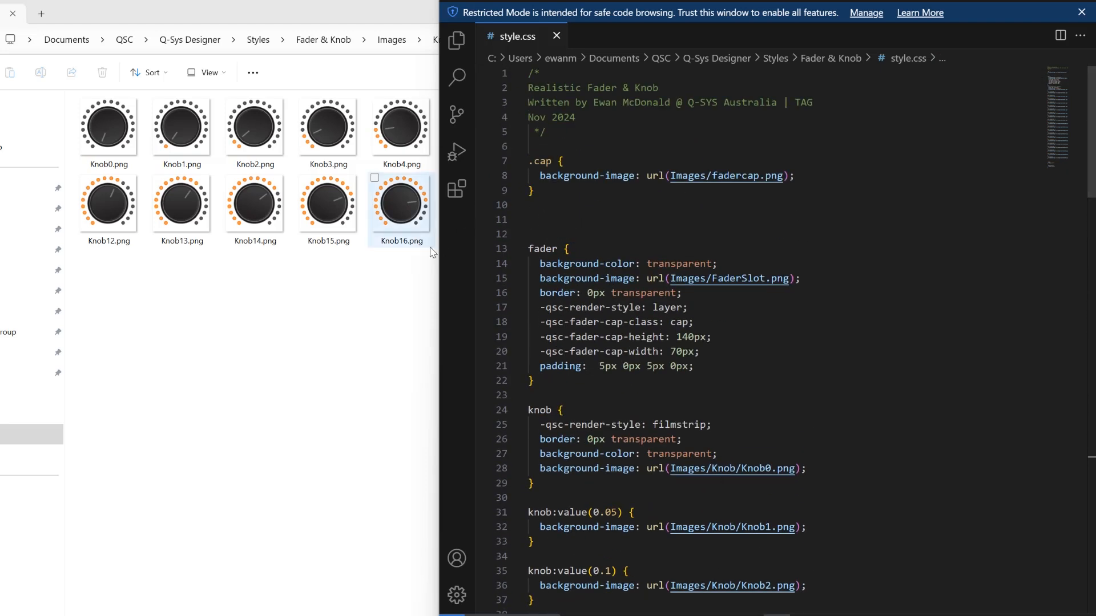
Return to the Images folder and compare its fader images with the .cap rule and the fader's cap class in style.css
left_click(328, 251)
left_click(391, 40)
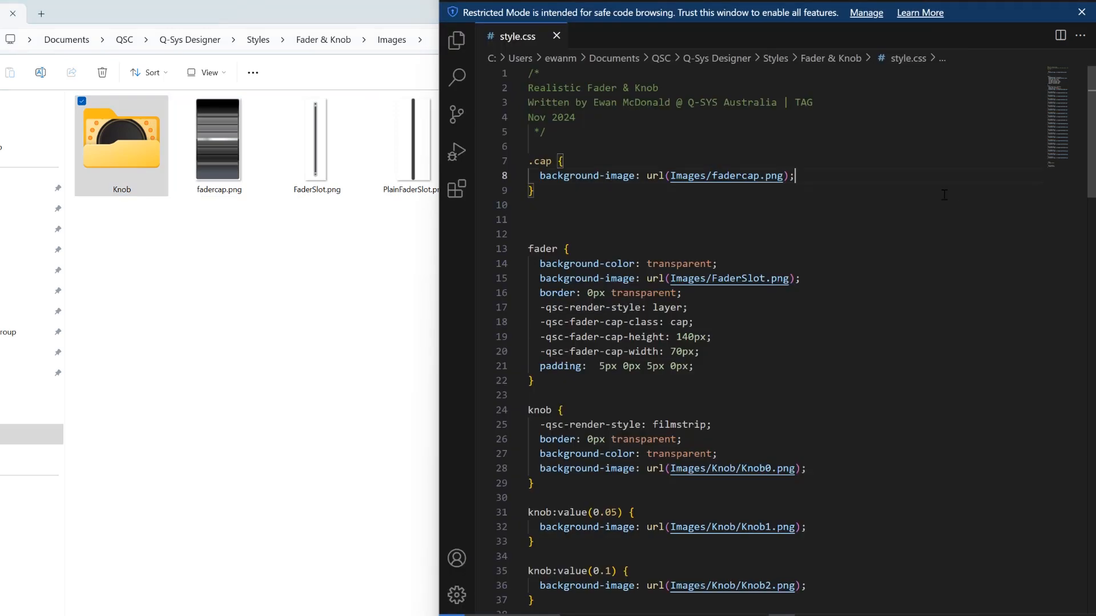
left_click(982, 181)
left_click_drag(571, 196, 526, 162)
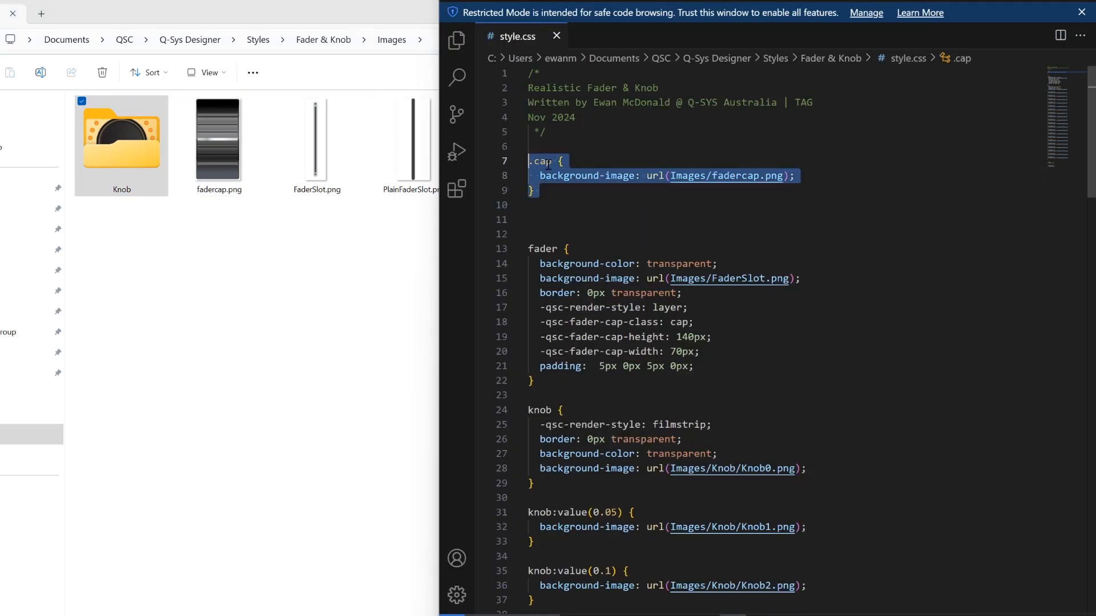
left_click(671, 322)
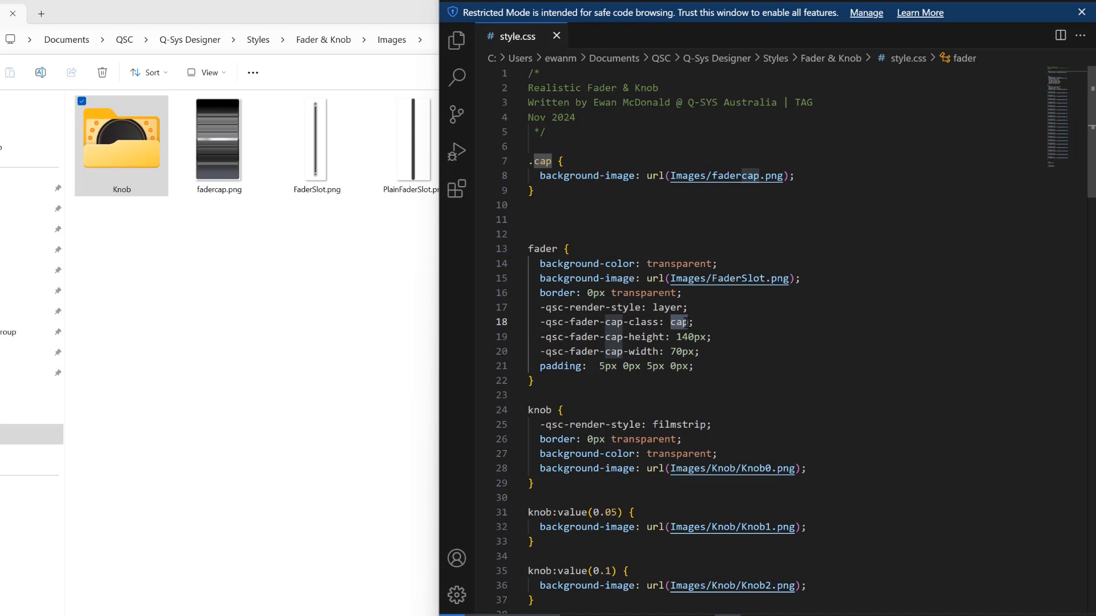
left_click(713, 320)
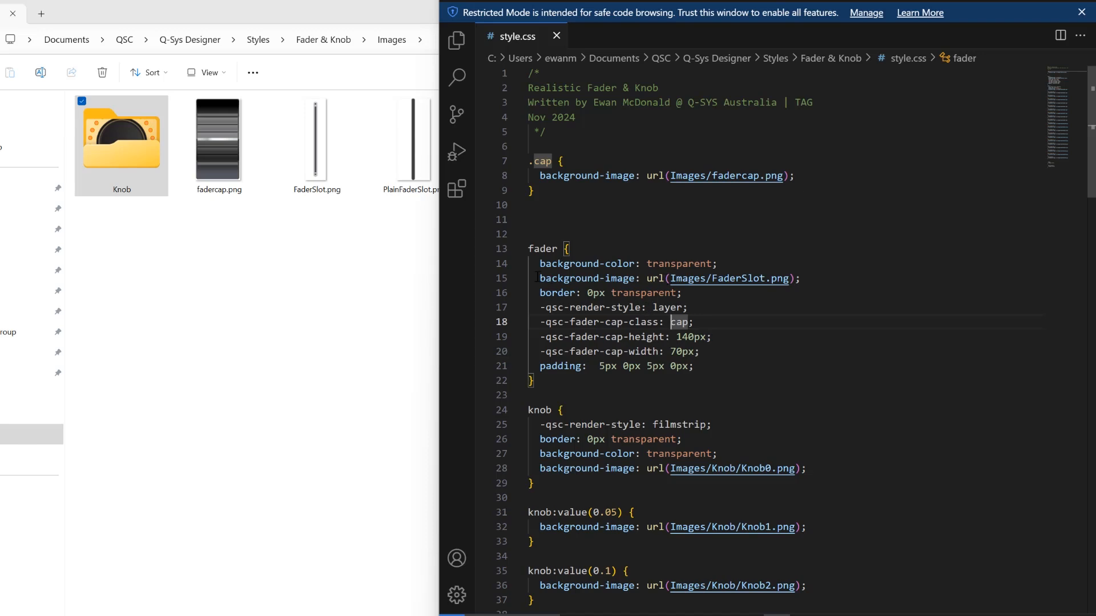
Switch to the Realistic Fader and Knob design and inspect the UCI Controls component and its first level fader on Page 1
mouse_move(602, 278)
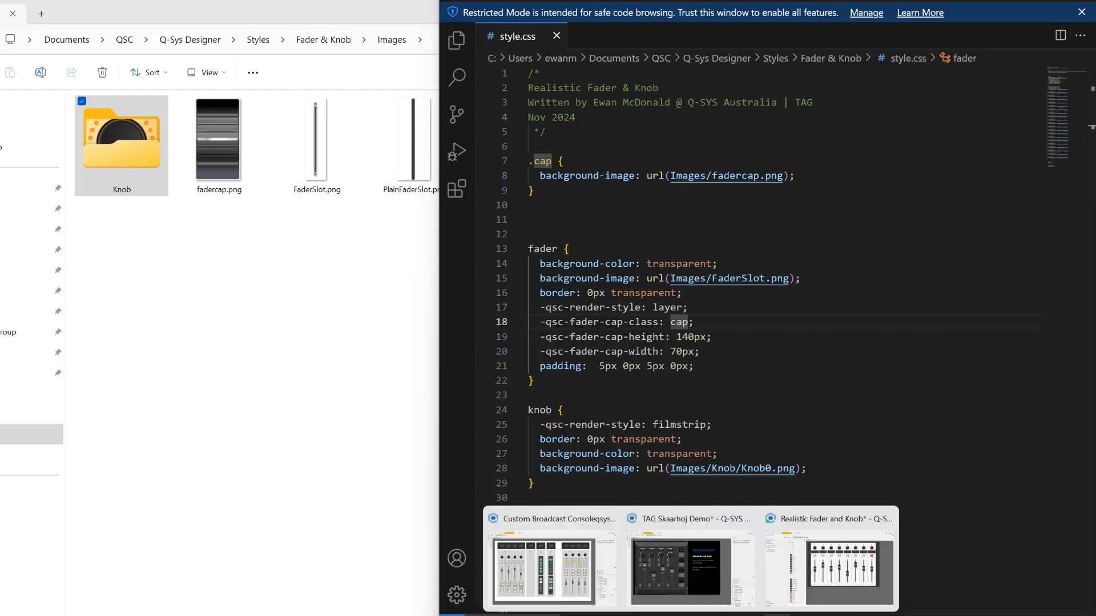
left_click(840, 599)
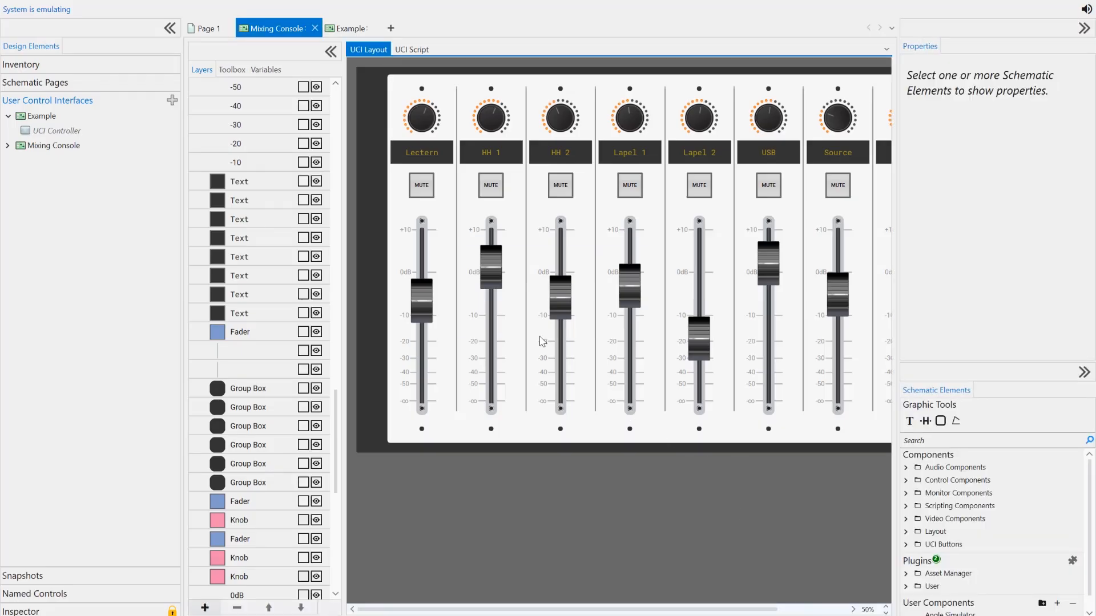
left_click(207, 30)
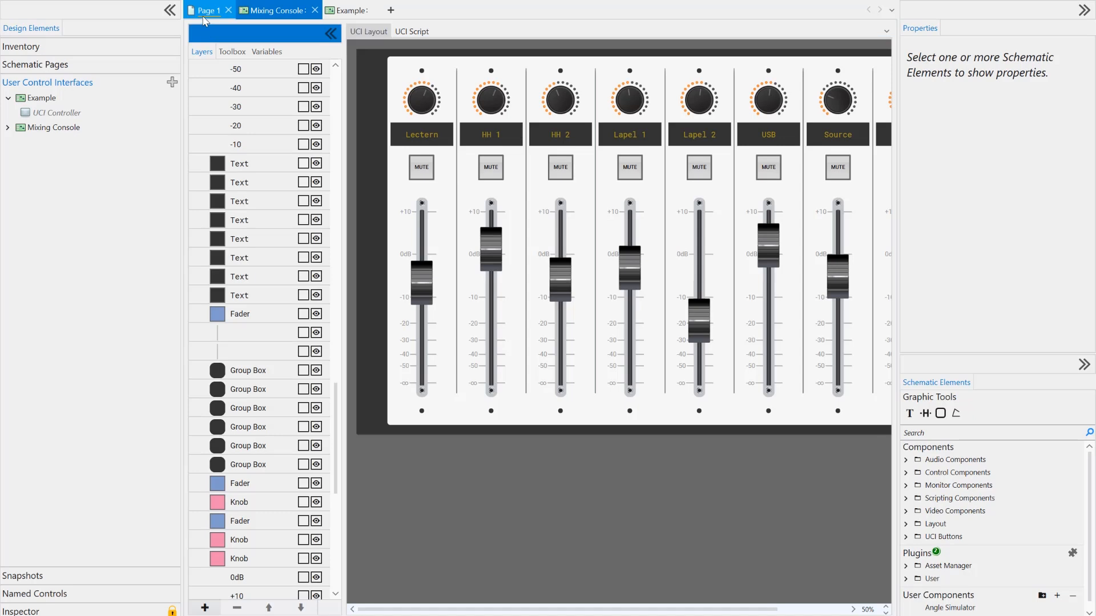
left_click(204, 14)
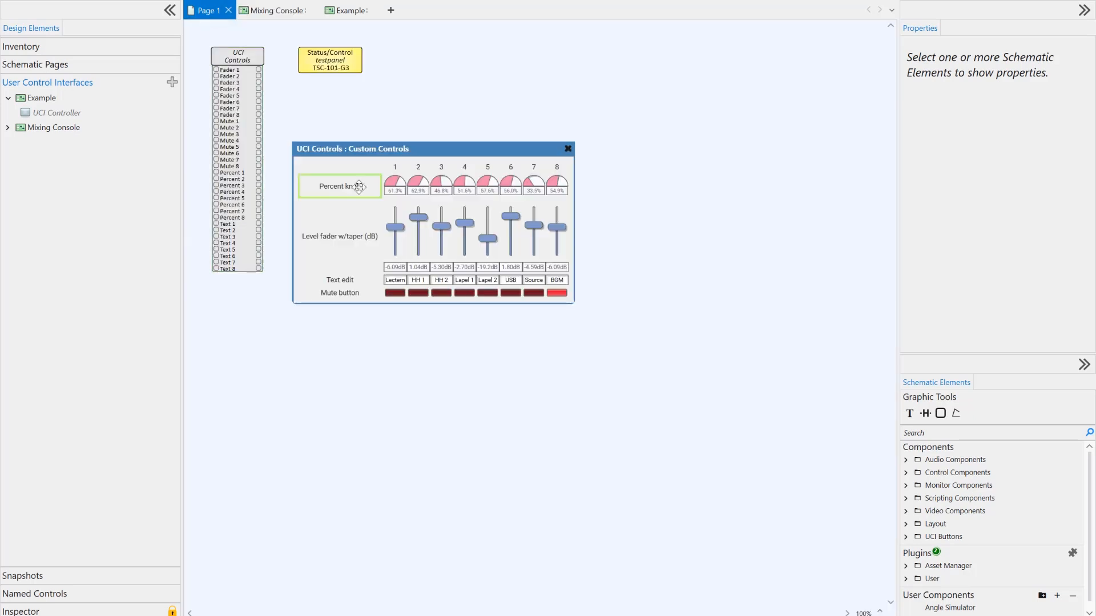
left_click(246, 104)
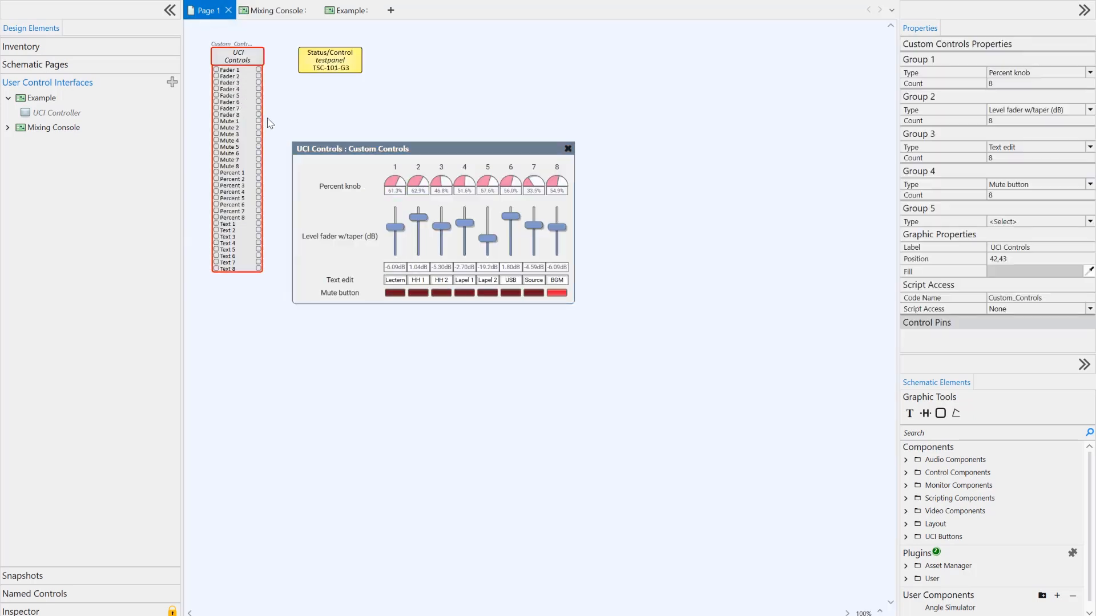
left_click(396, 208)
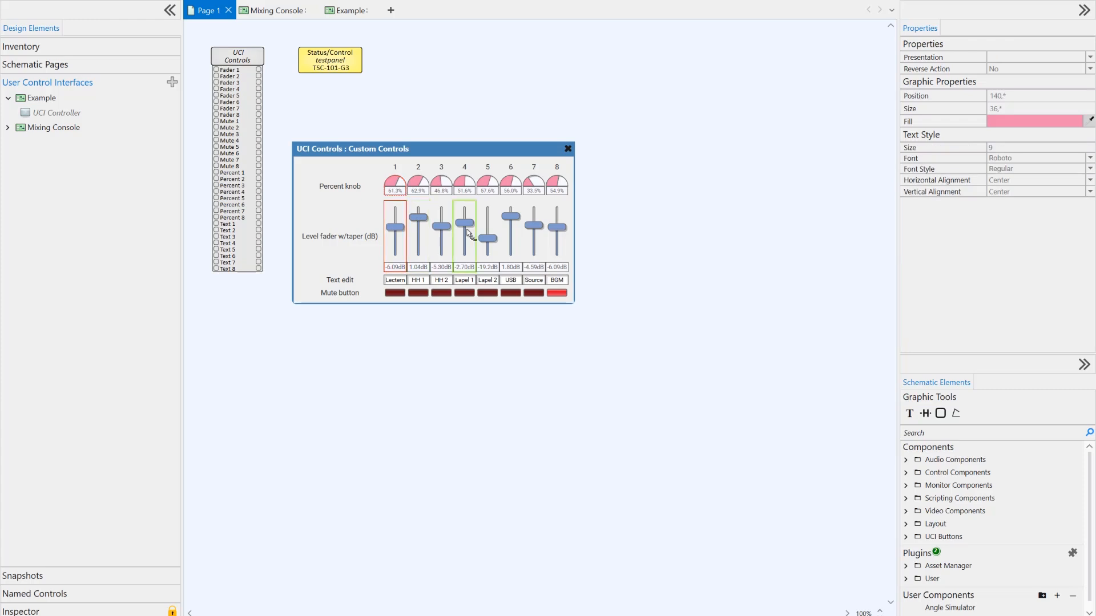
Open the Example interface and set its style to <NONE>
left_click(351, 11)
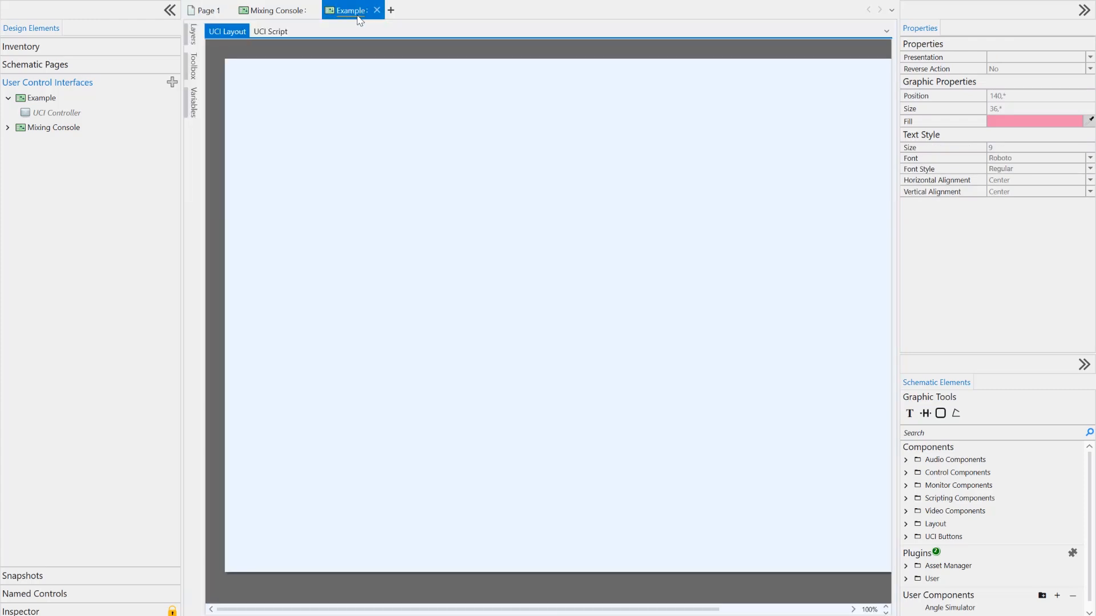
left_click(61, 97)
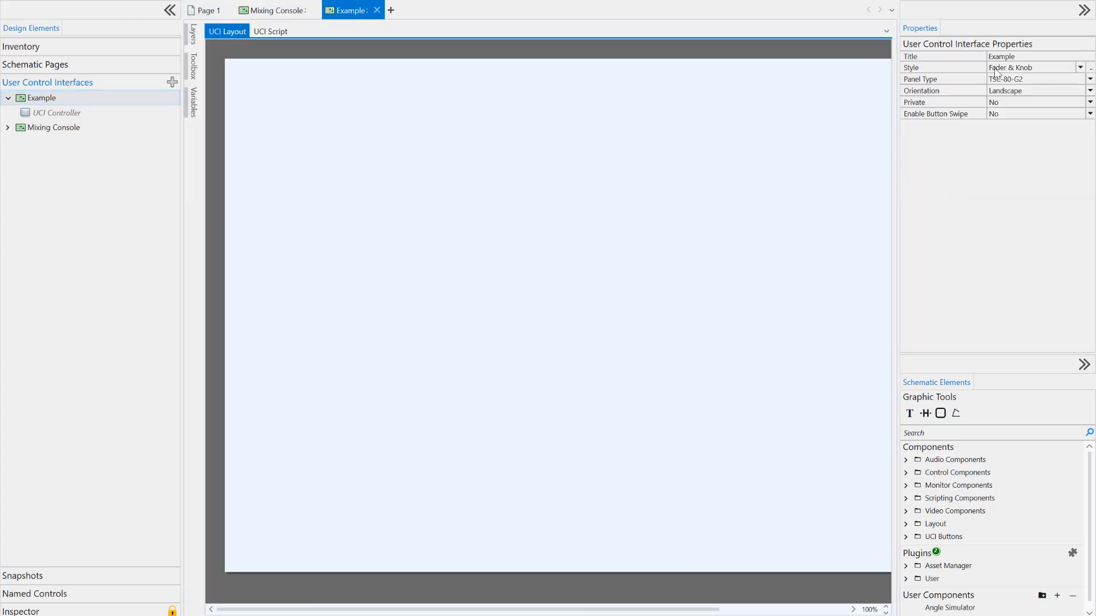
left_click(1010, 68)
left_click(462, 190)
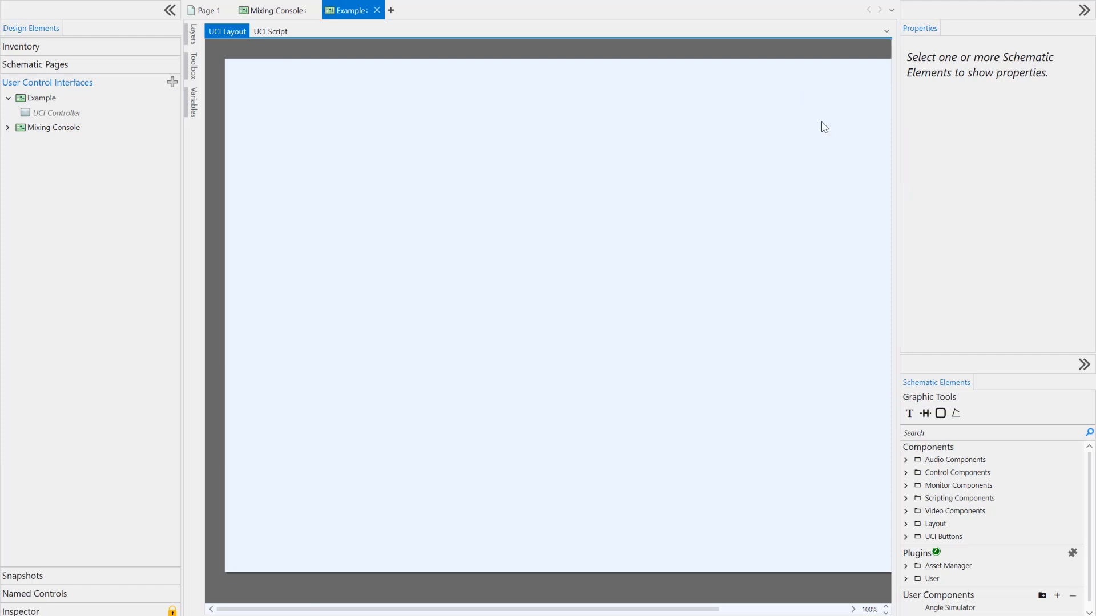
Paste the percent knob and level fader into the Example layout, enlarge them, and place the knob above the fader
key("ctrl+v")
left_click(289, 378)
left_click_drag(313, 376, 372, 143)
left_click(440, 139)
left_click(360, 127)
left_click_drag(379, 91, 346, 147)
left_click_drag(322, 163, 336, 141)
left_click(406, 166)
Apply the Fader & Knob style to the Example interface
left_click(109, 100)
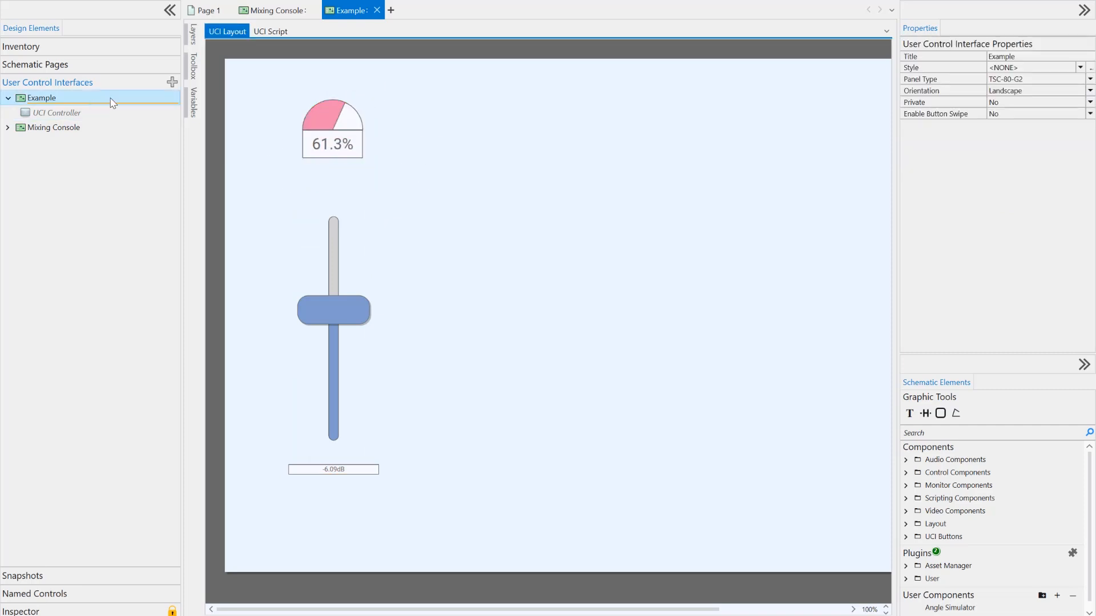
left_click(1080, 68)
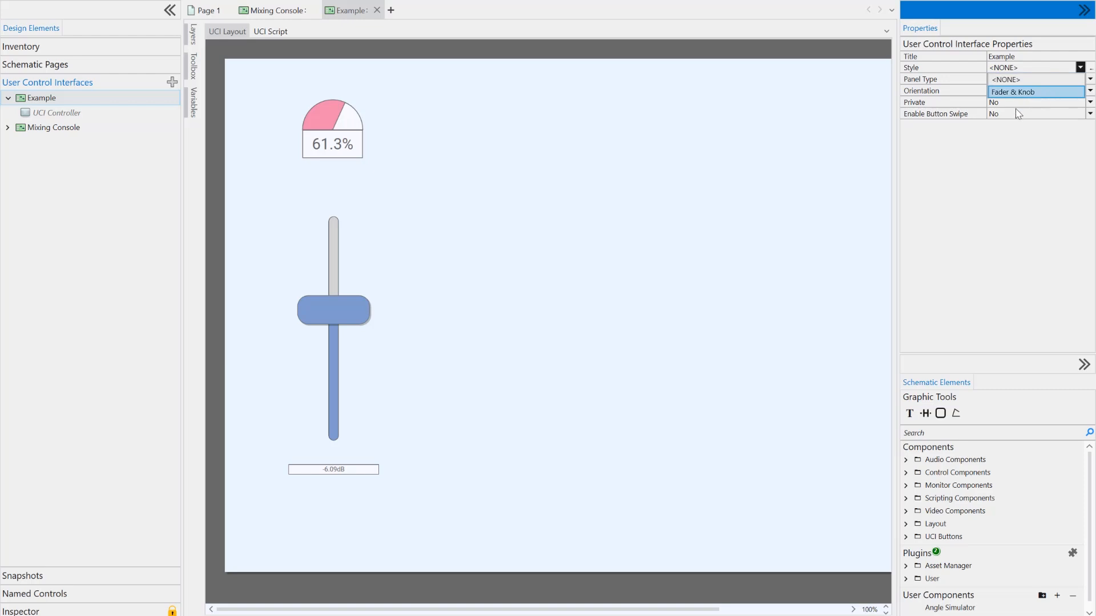
left_click(1048, 91)
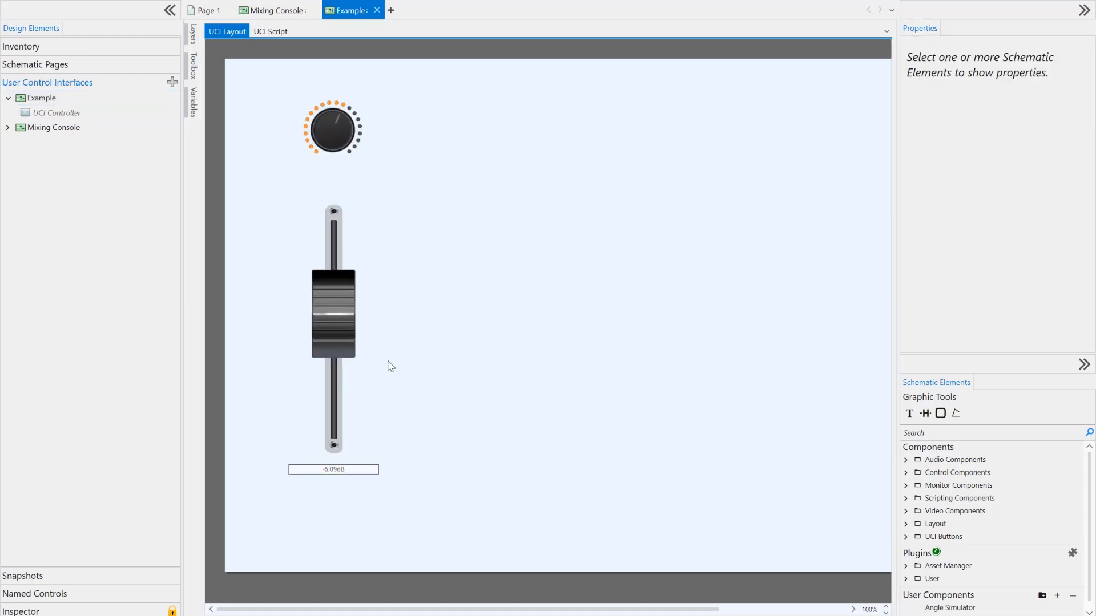
Shrink the styled fader to about 104 by 323, keeping its lower edge in place
left_click(336, 322)
left_click_drag(381, 192, 357, 265)
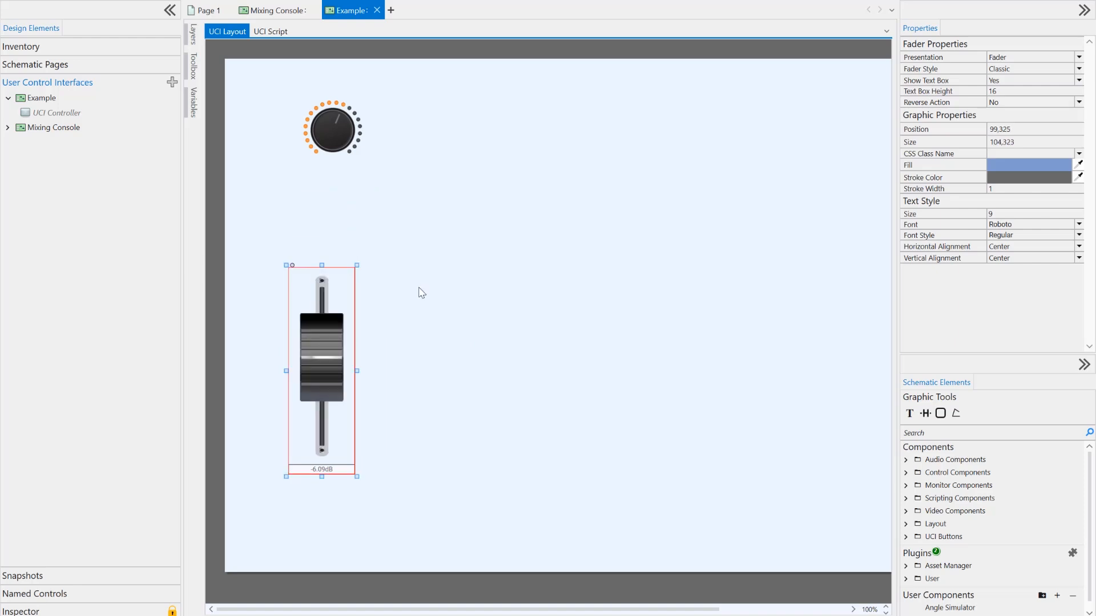
left_click(421, 292)
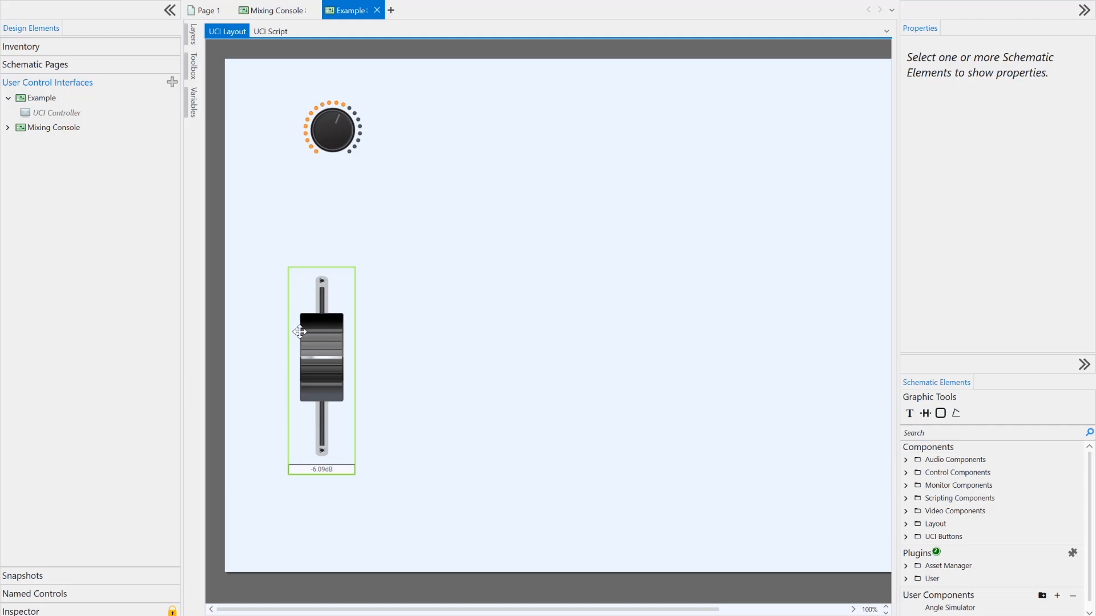
left_click(329, 299)
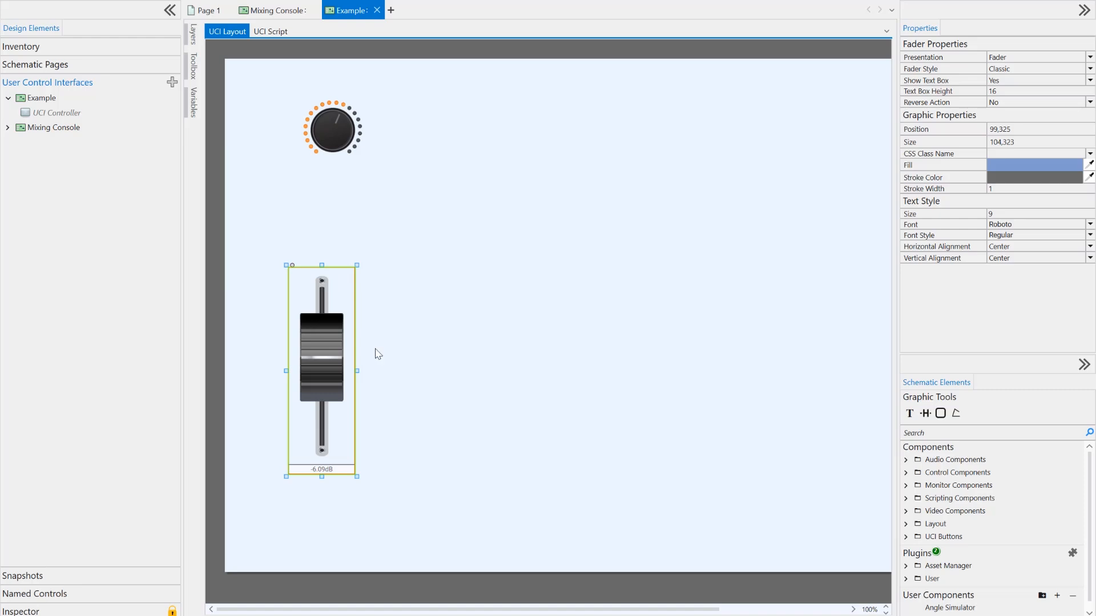
Set -qsc-fader-cap-height in the fader rule of style.css to 20vh and save the file
left_click(746, 615)
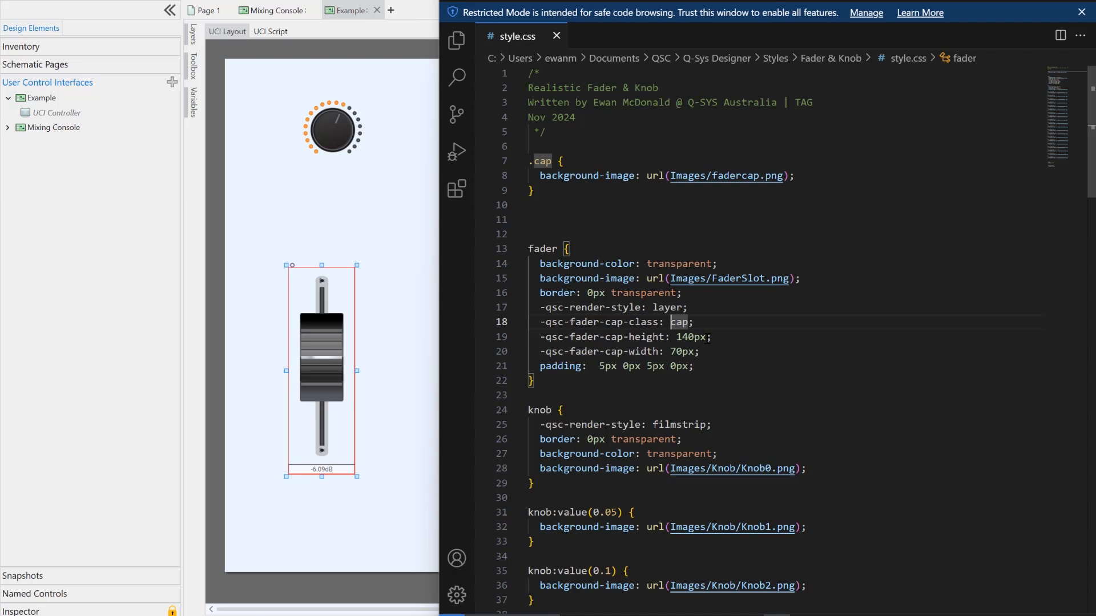
double_click(707, 338)
type("20vh")
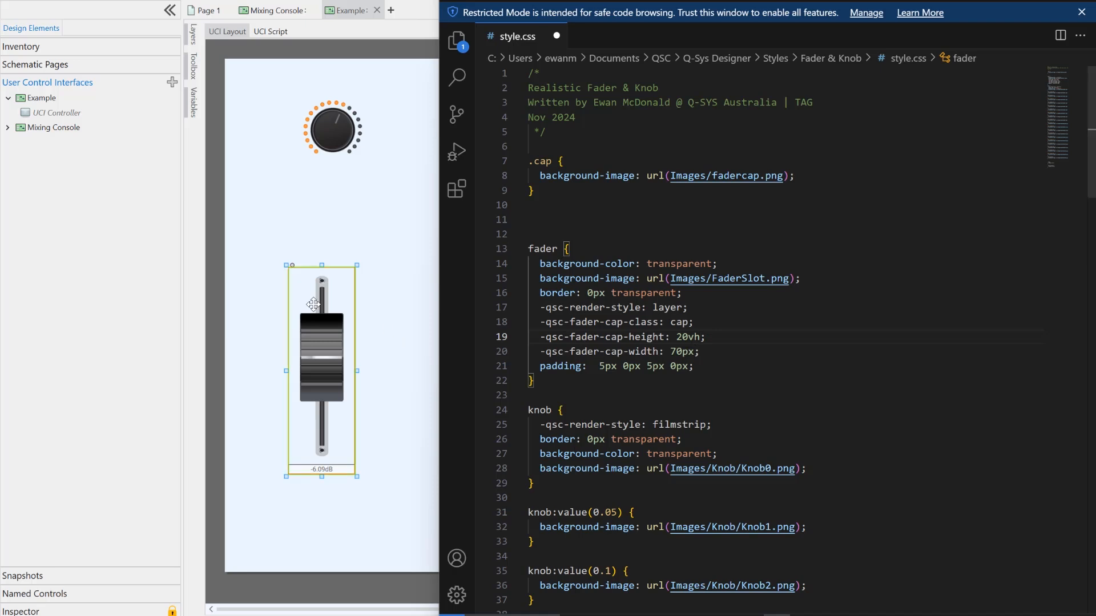
key("ctrl+s")
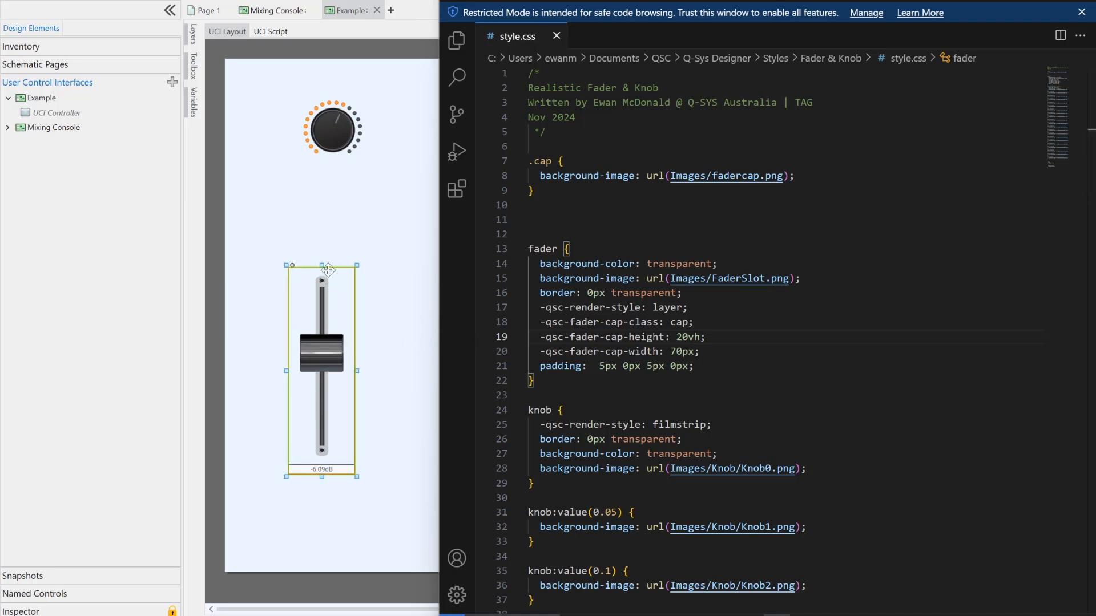
Test the cap scaling by shortening the fader to about 165 high, widening it to about 202, and stretching it to about 415 high
left_click_drag(322, 265, 322, 366)
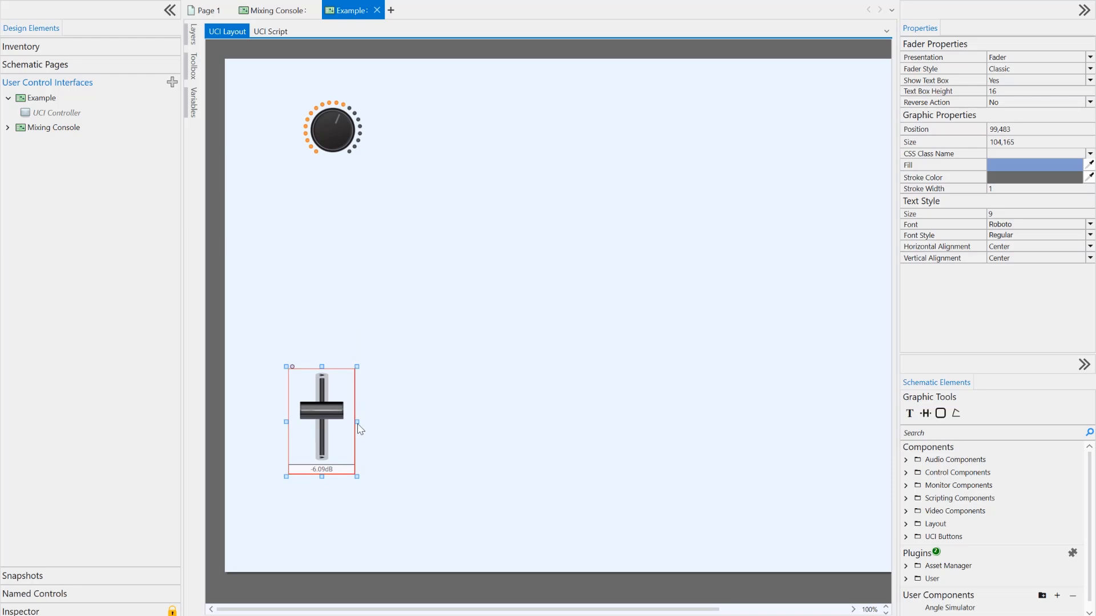
left_click_drag(356, 422, 420, 422)
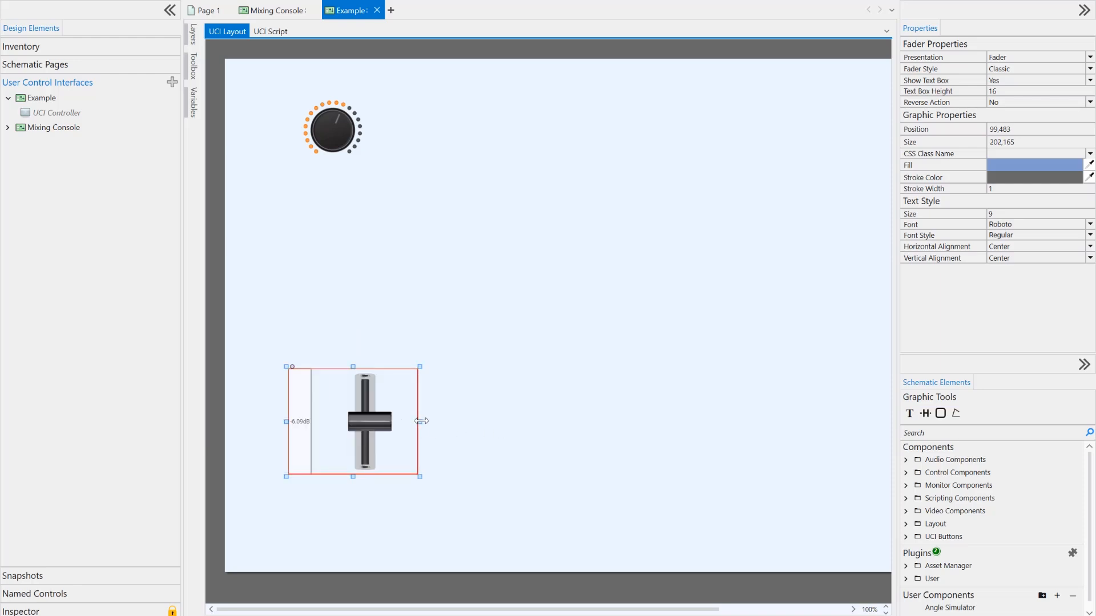
left_click(454, 429)
left_click(402, 420)
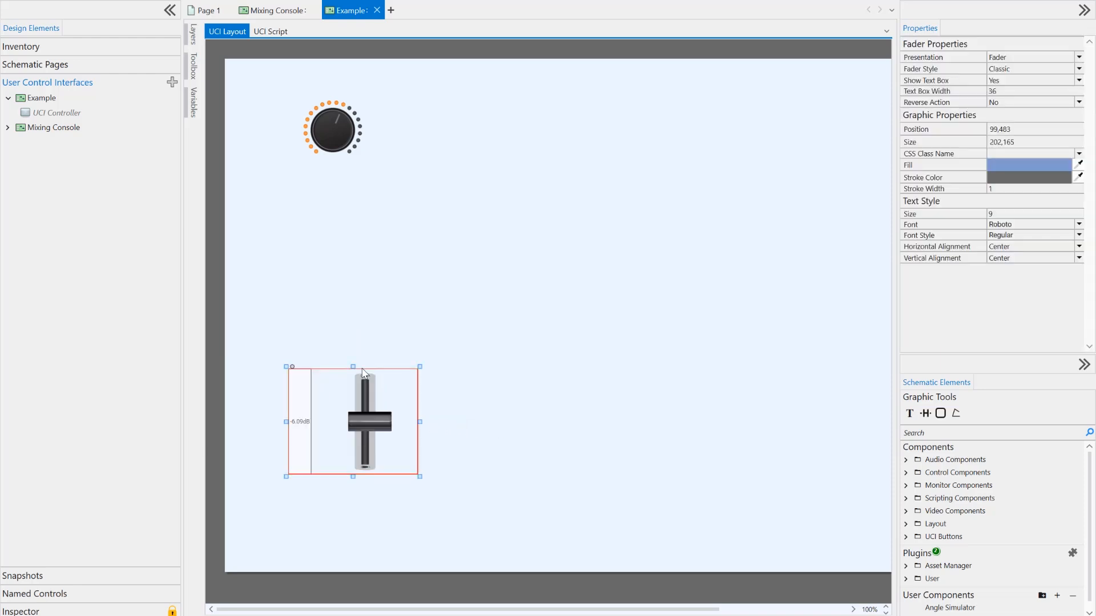
left_click_drag(354, 363, 353, 206)
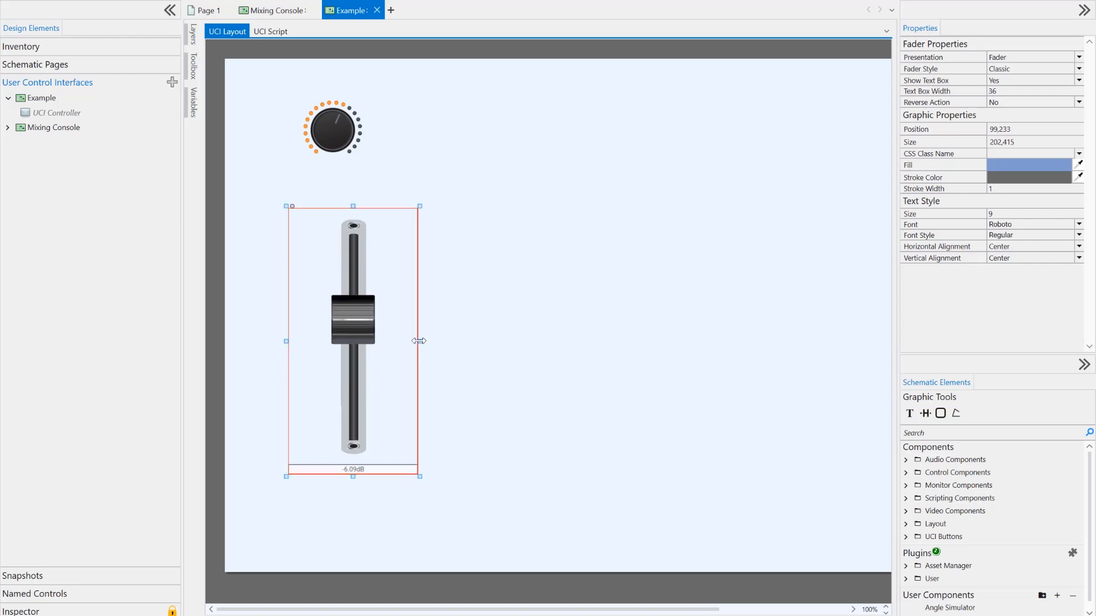
left_click_drag(418, 341, 434, 341)
left_click(436, 345)
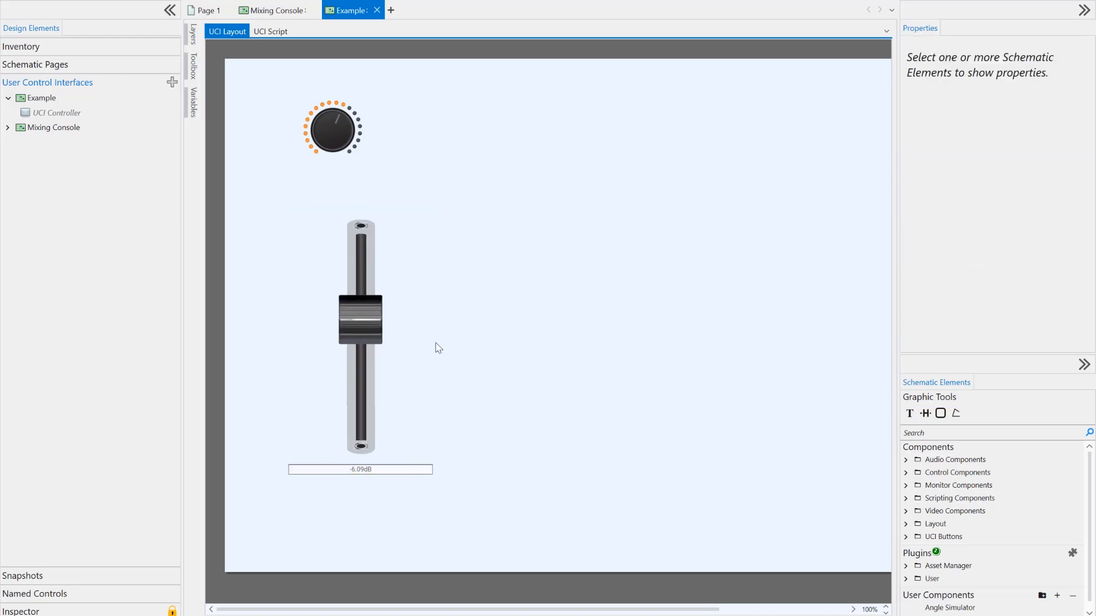
Inspect the tall fader's properties in Example and compare it with the UCI Controls faders on Page 1
left_click(358, 326)
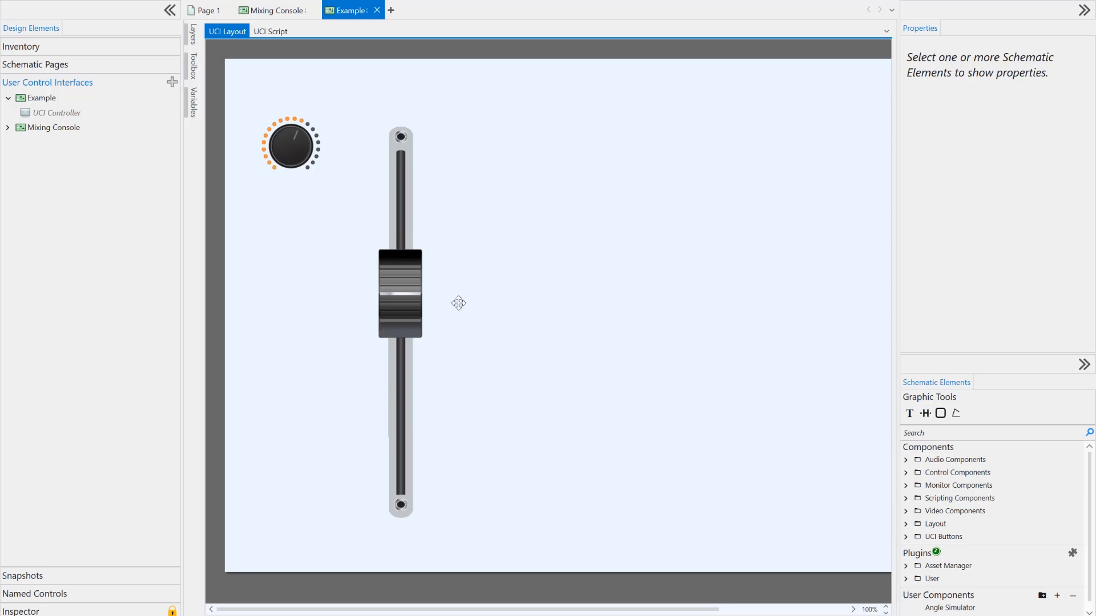
left_click(409, 295)
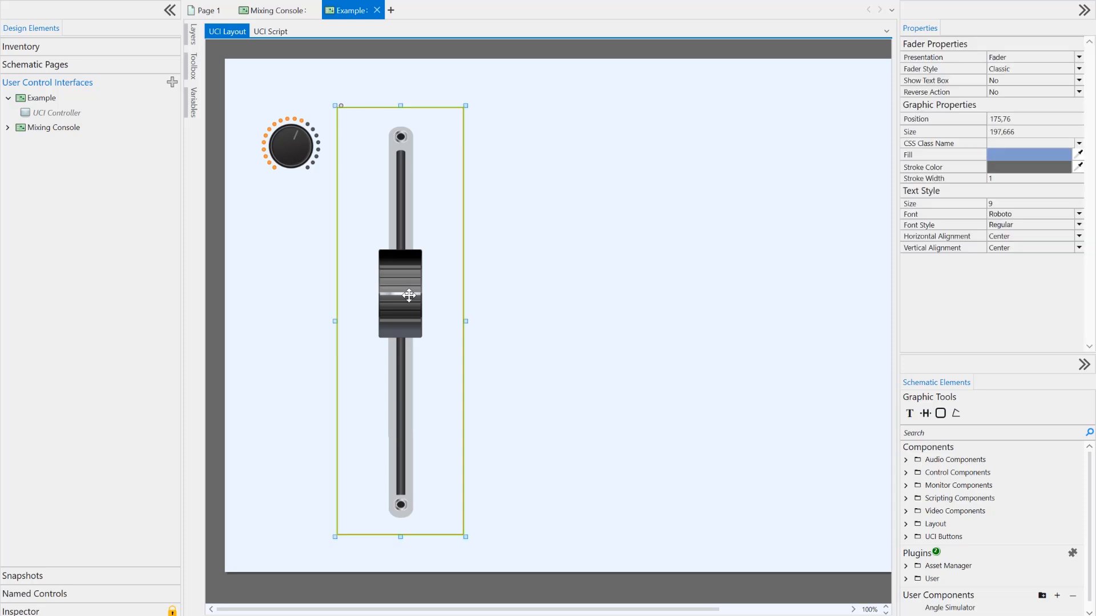
left_click(204, 11)
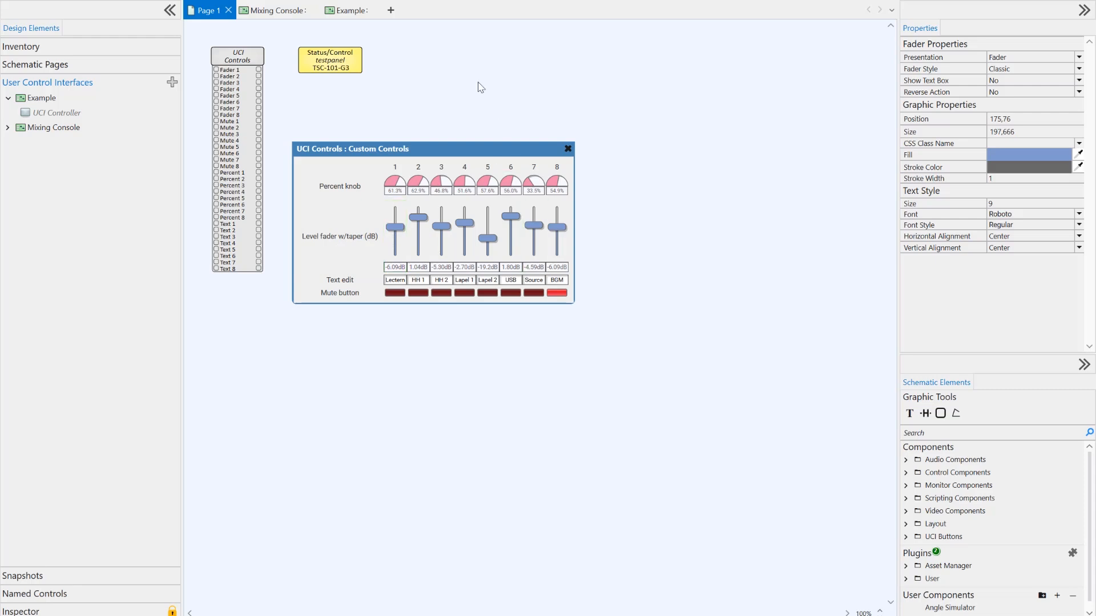
left_click(286, 16)
left_click(358, 11)
left_click(565, 266)
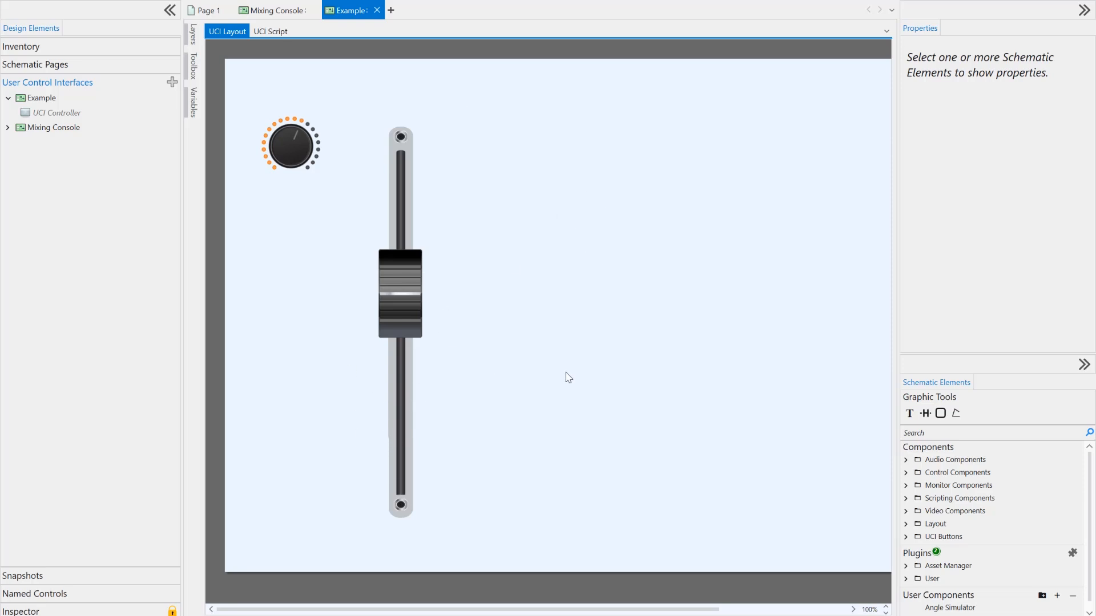
Lock the Lectern fader's layer in the Mixing Console interface and select its +10 and 0dB scale marks
left_click(287, 14)
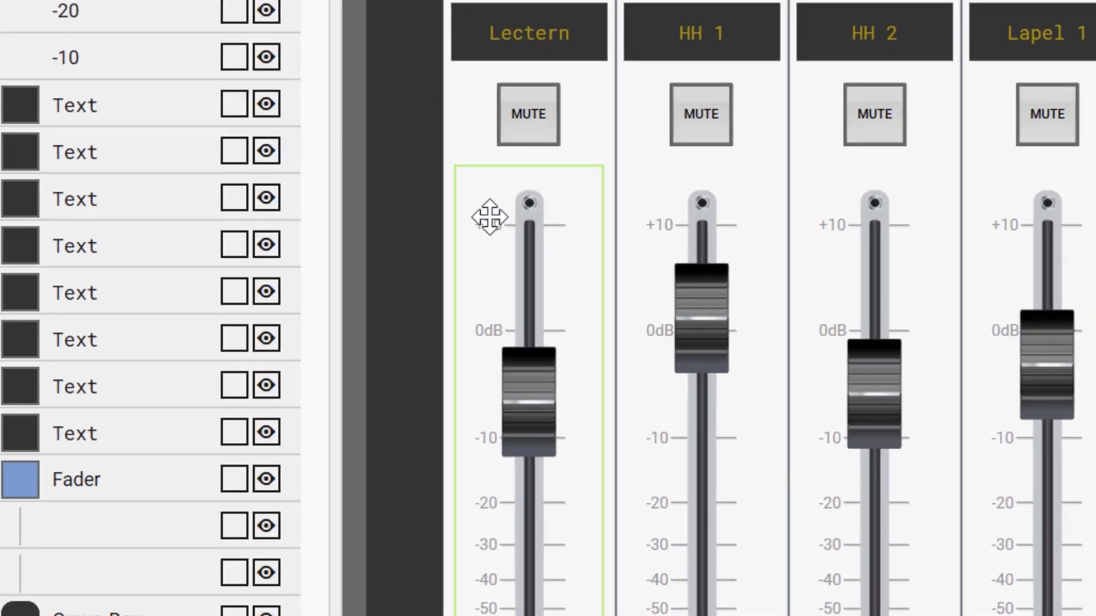
left_click(490, 216)
left_click(227, 490)
left_click(482, 225)
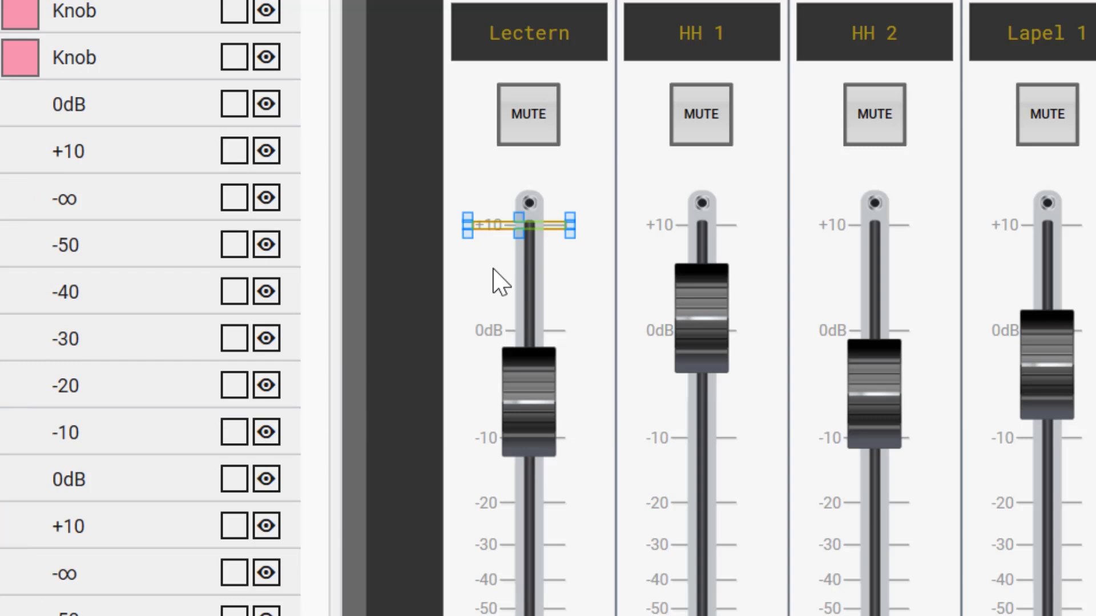
left_click(490, 331)
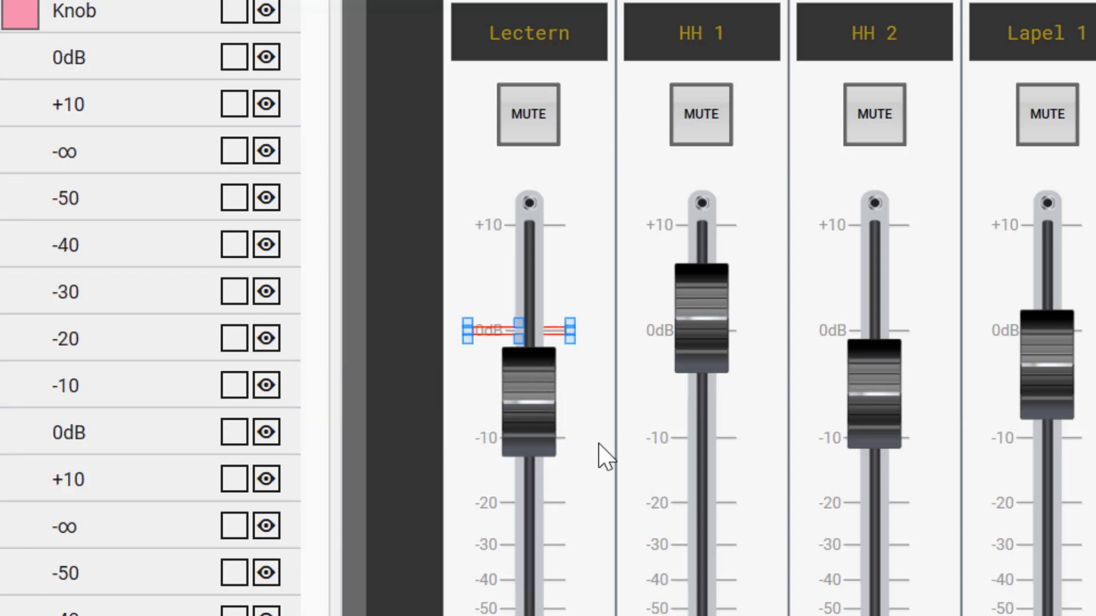
Run the design in emulation and set the Lectern fader to 10, HH 1 to 0 and HH 2 to -10
key("F6")
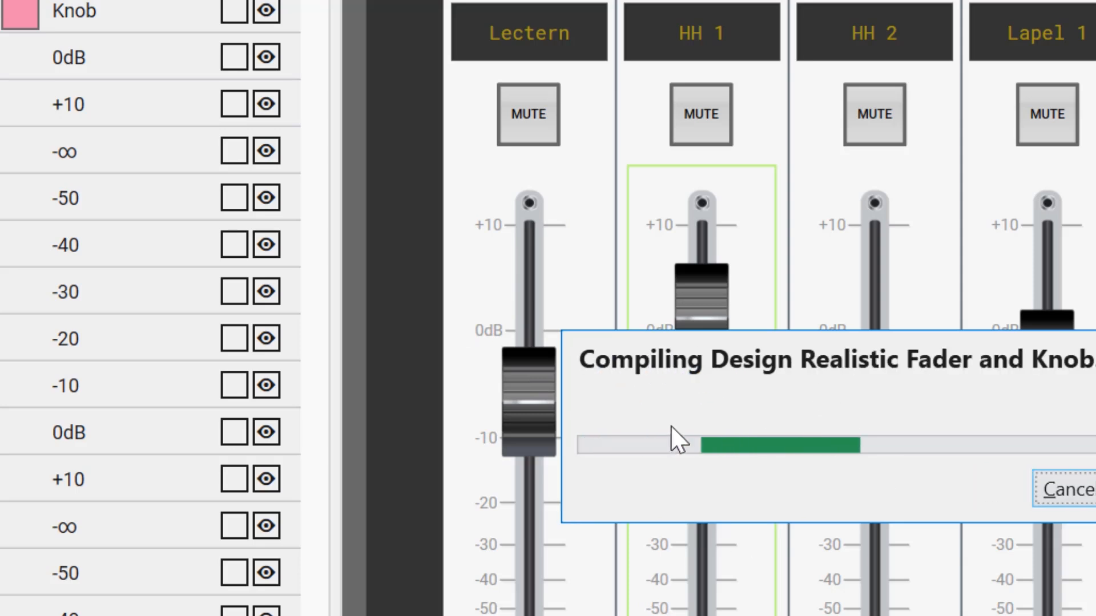
type("10")
key("Return")
type("0")
key("Return")
left_click(897, 439)
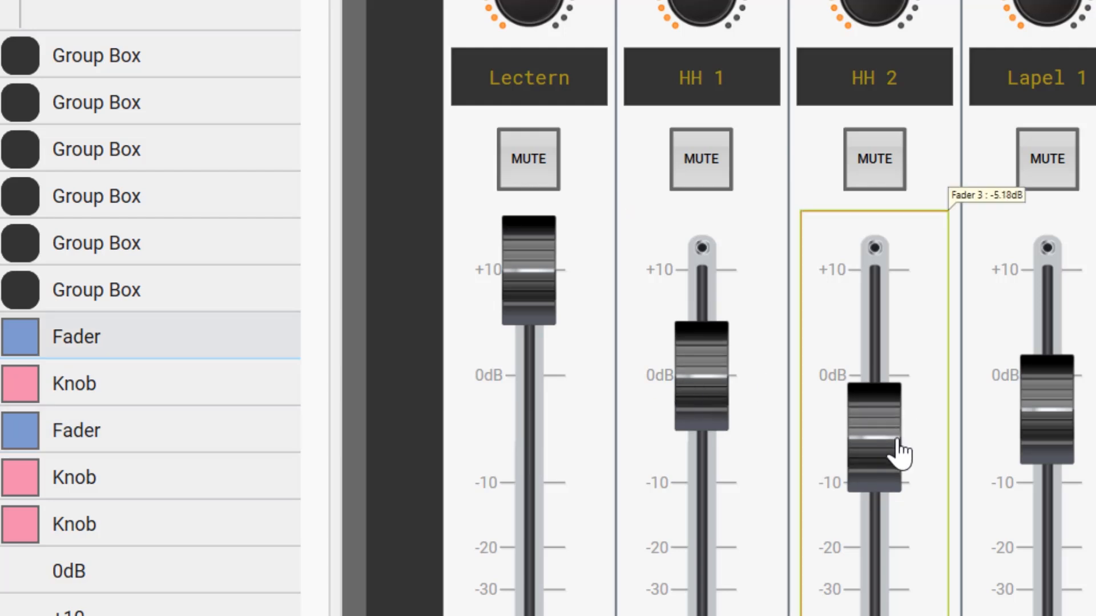
type("-10")
key("Return")
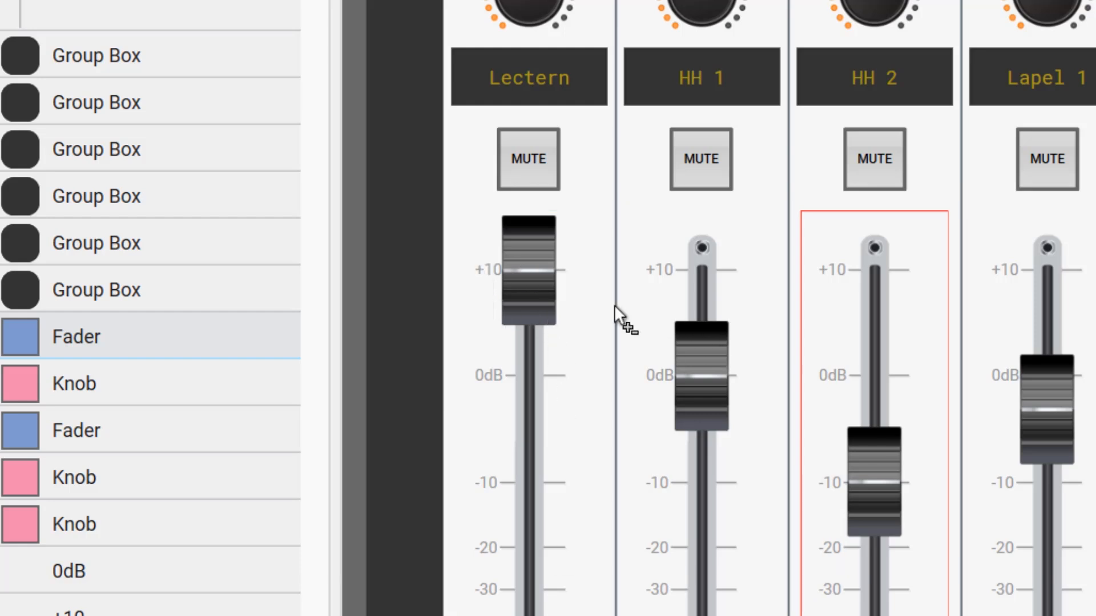
scroll(614, 305, "up", 2)
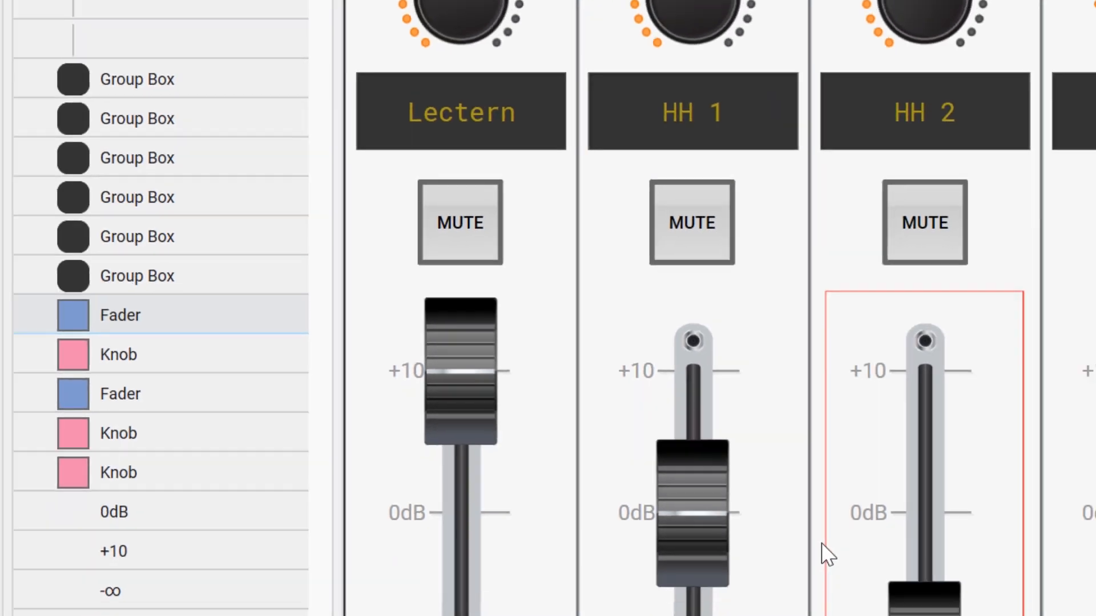
Set the fader rule's padding in style.css to 0px 0px 0px 0px and save the file
key("alt+Tab")
key("alt+Tab")
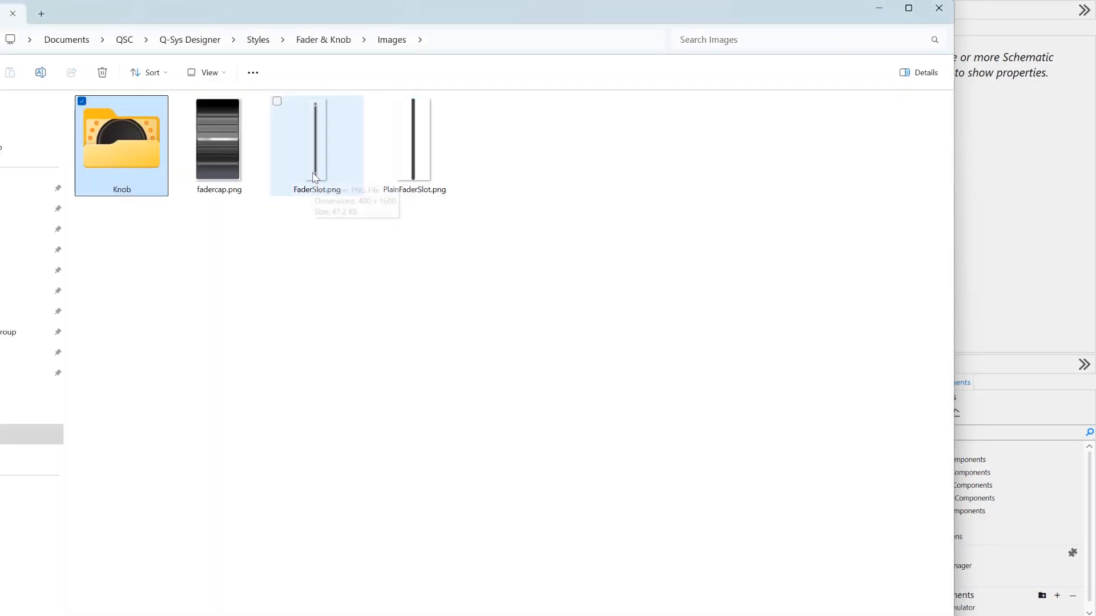
key("alt+Tab")
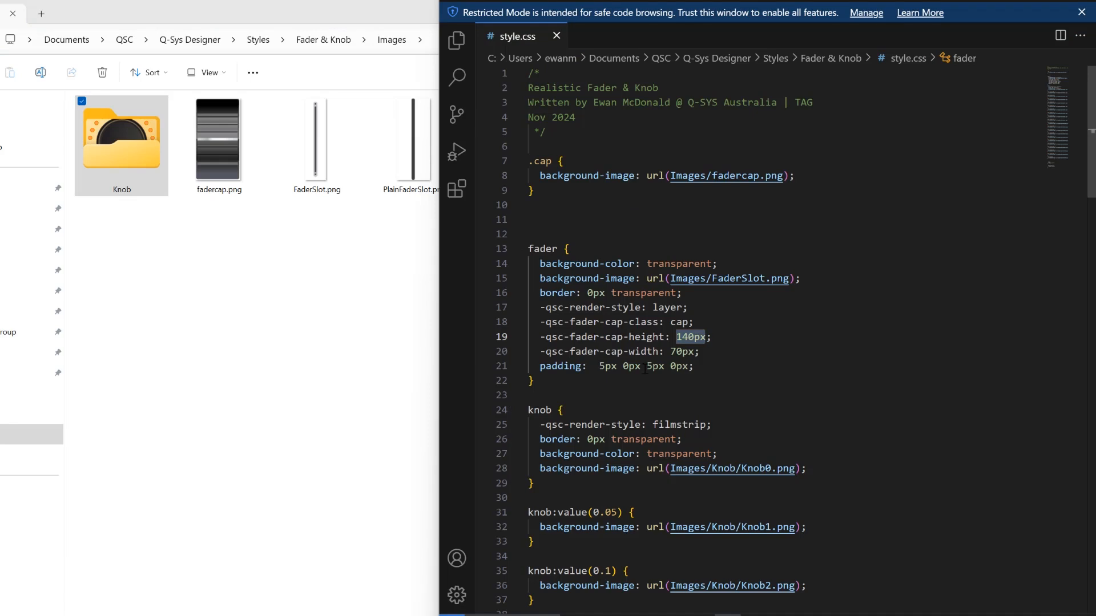
left_click_drag(599, 366, 606, 366)
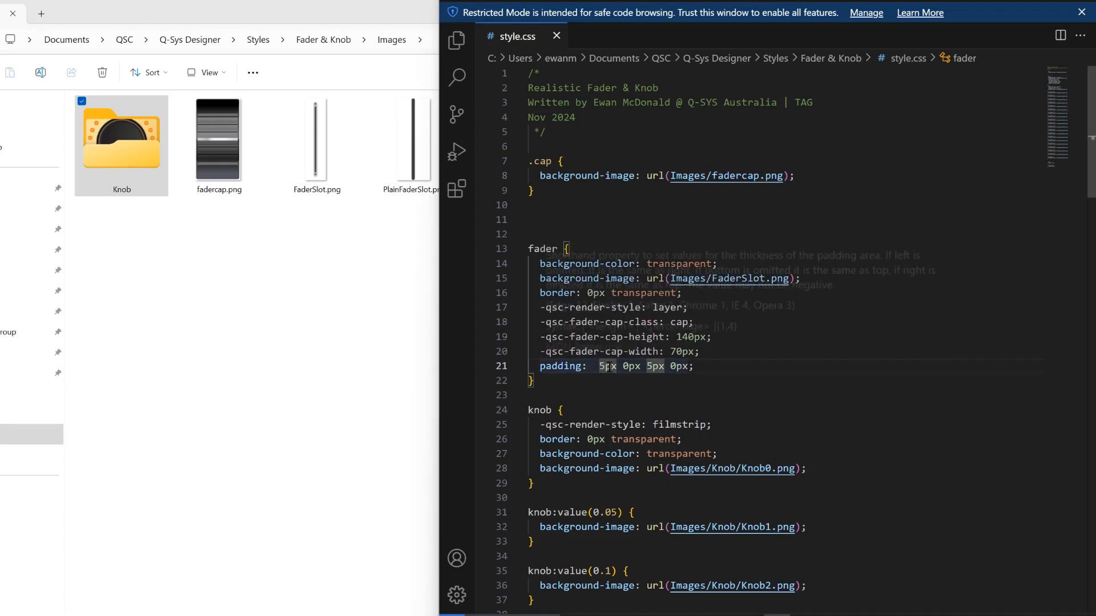
key("BackSpace")
type("0")
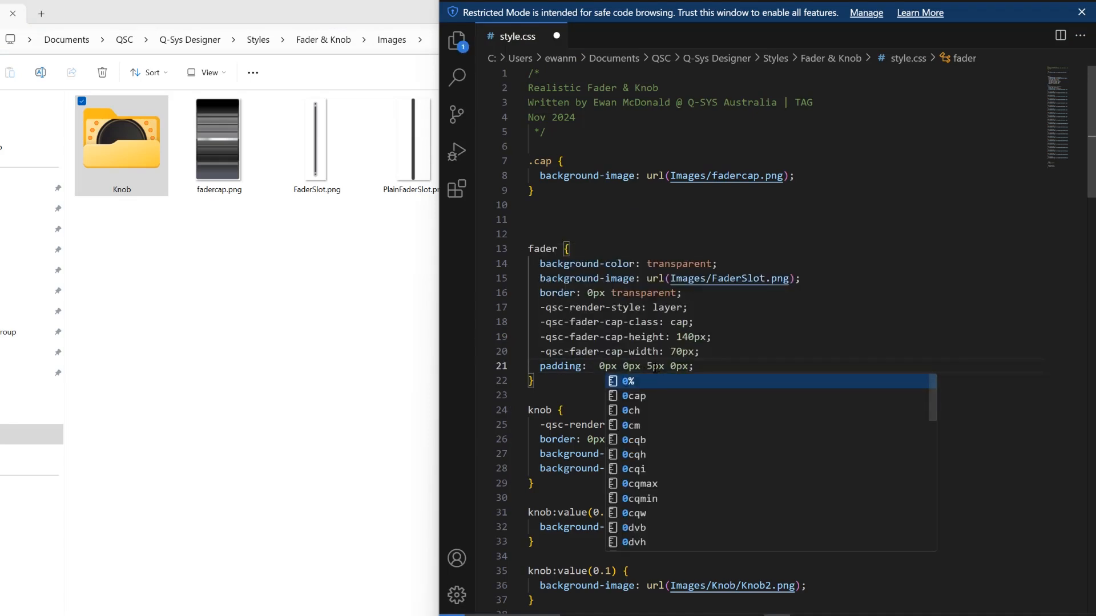
left_click_drag(640, 366, 648, 366)
key("BackSpace")
type("0")
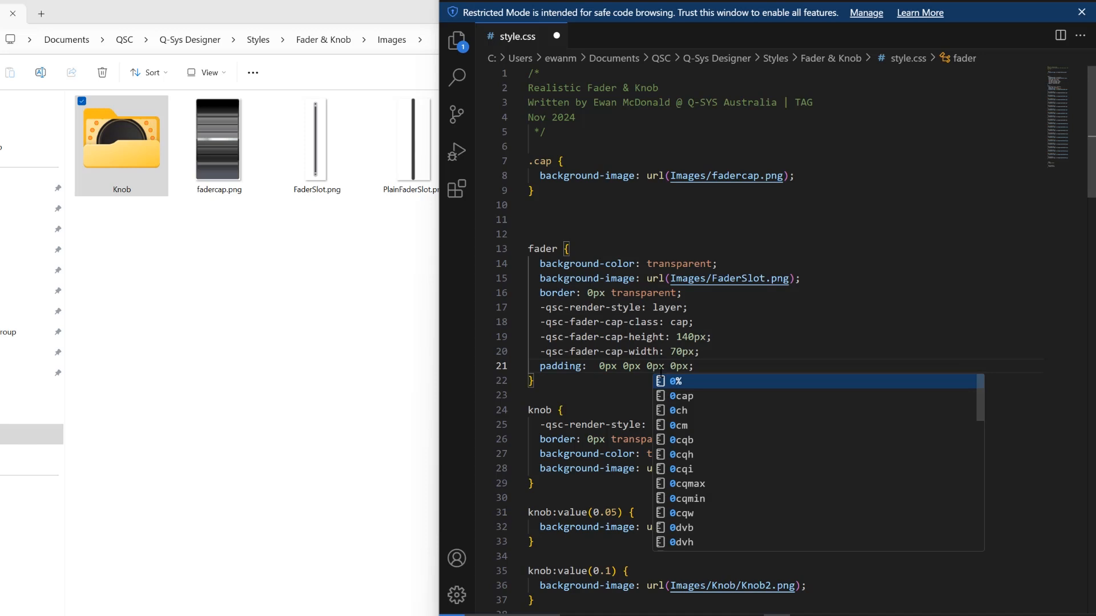
key("ctrl+s")
Return to the Mixing Console interface in Q-SYS Designer to check the fader caps against the scale marks
key("alt+Tab")
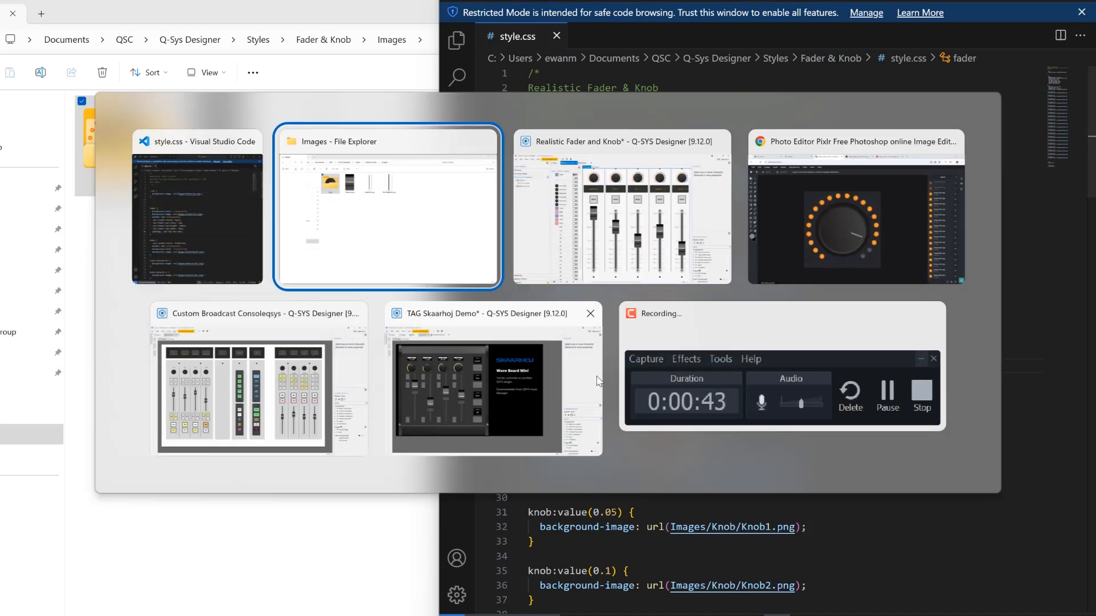
key("alt+Tab")
left_click(548, 383)
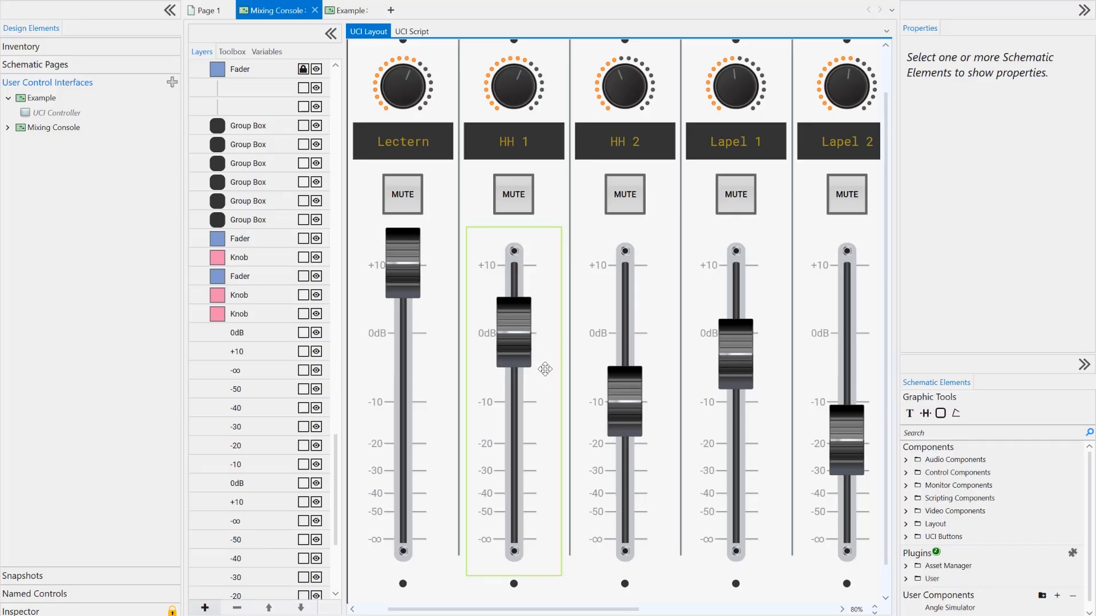
Run the design in emulation, raise the HH 1 fader to its maximum of 10, and end the emulation
key("F6")
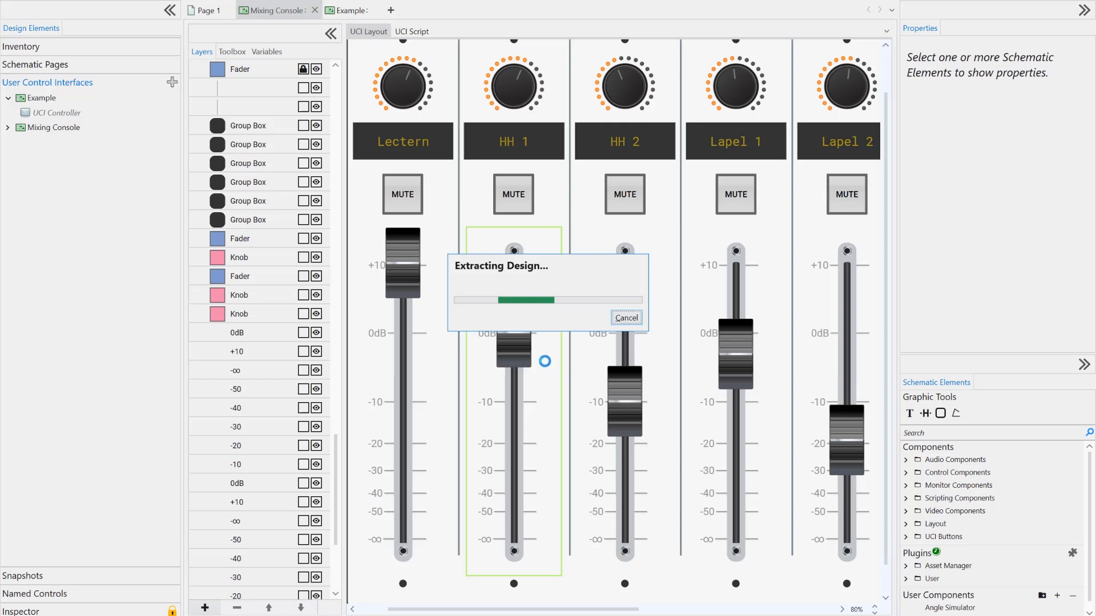
left_click_drag(525, 365, 531, 260)
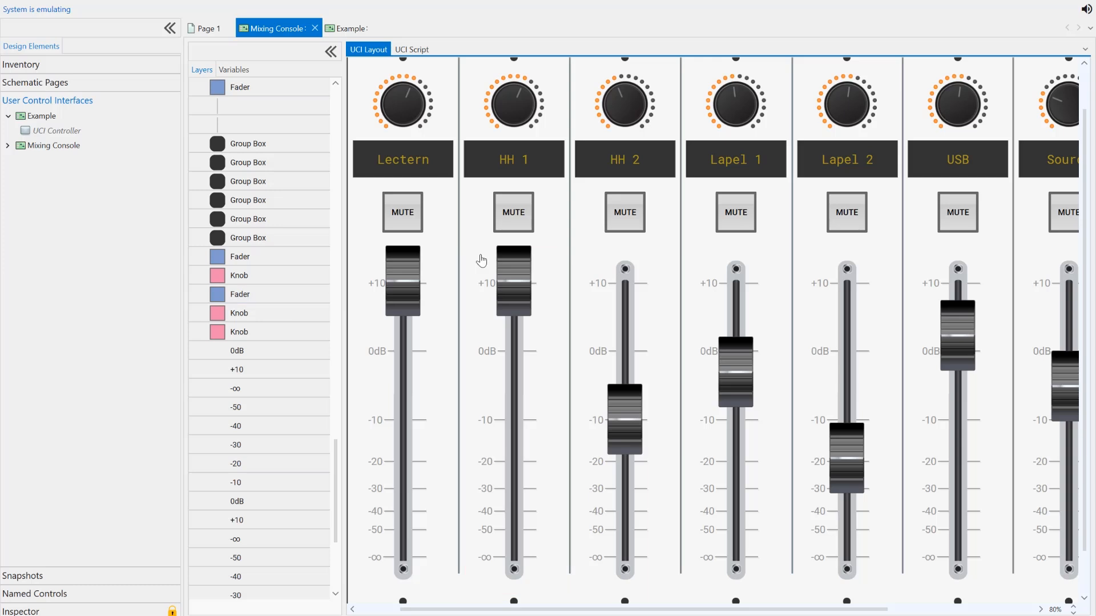
key("F7")
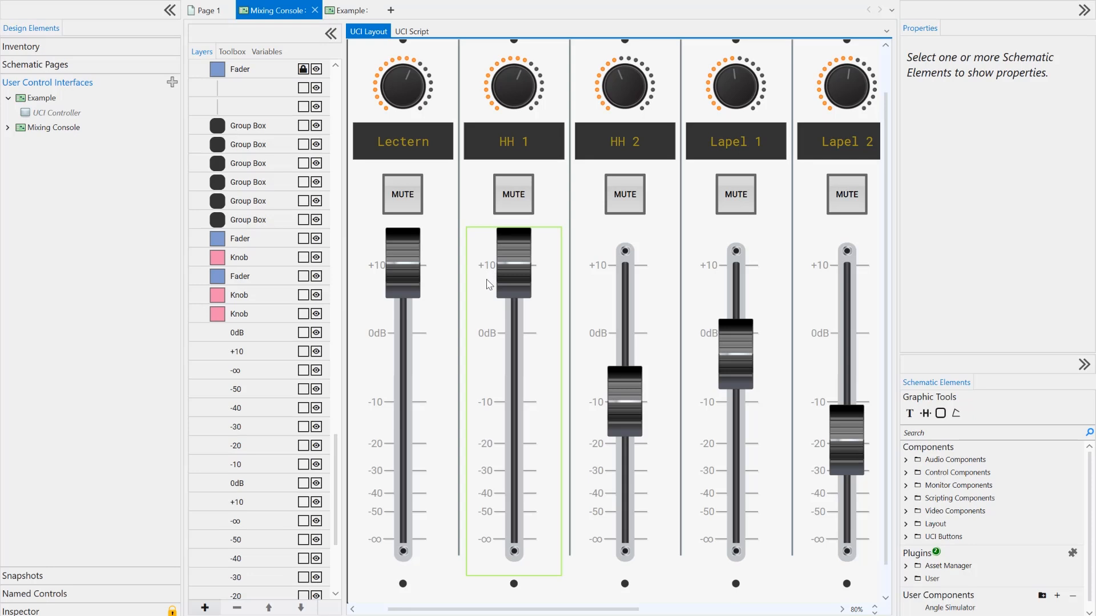
Select the HH 1 fader in the Mixing Console layout and lock its layer
right_click(488, 283)
left_click(480, 307)
left_click(476, 296)
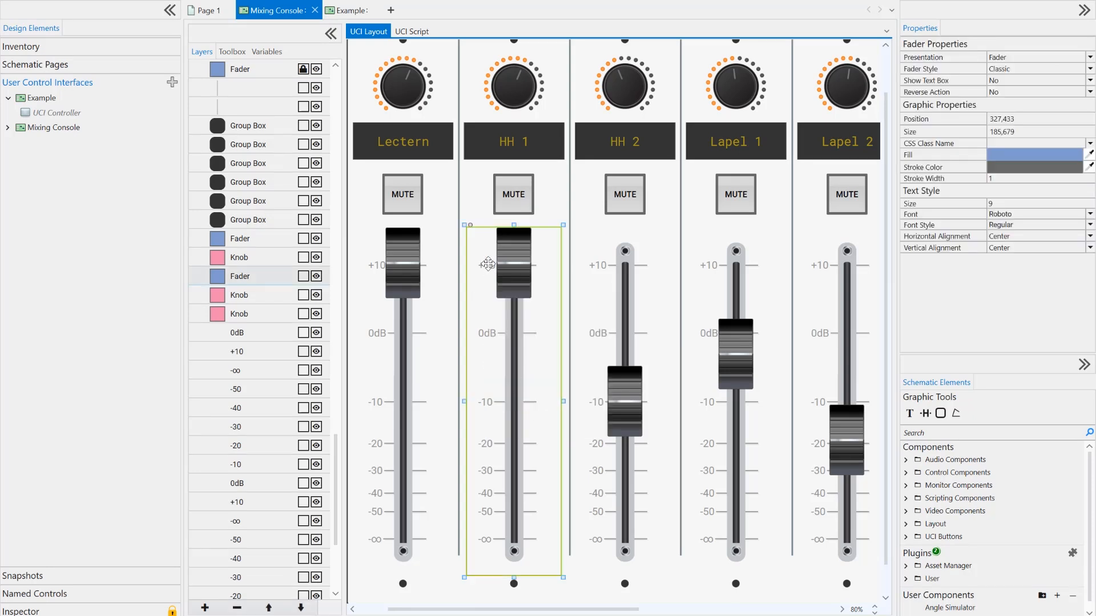
left_click(303, 276)
Nudge the HH 1 channel's +10 scale mark up to position 347,497 and deselect it
left_click(497, 265)
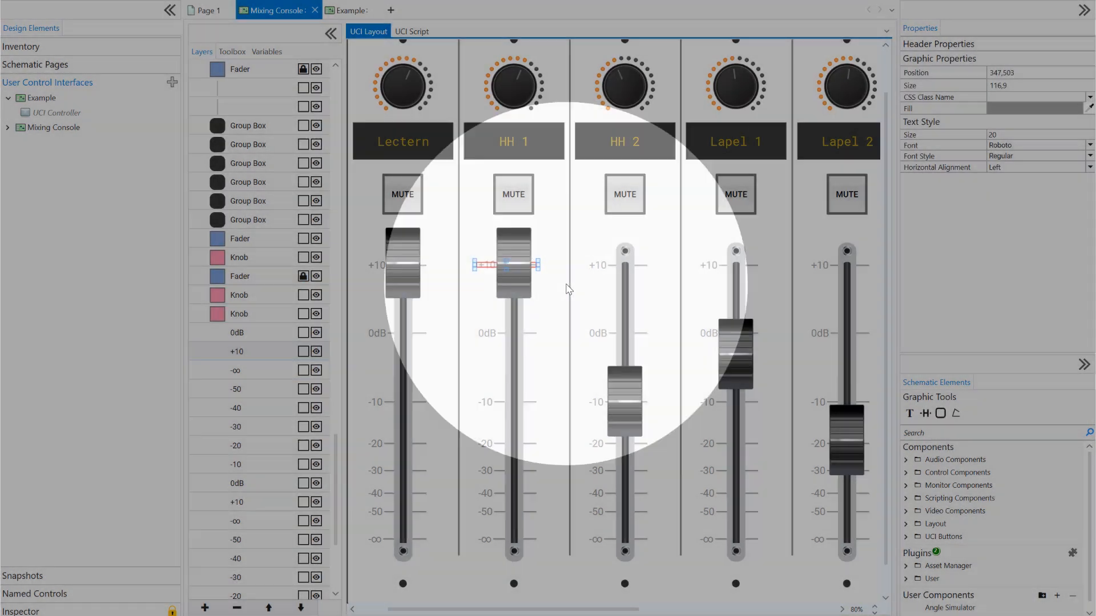
key("Up")
key("Up")
key("Up")
key("Up")
key("Up")
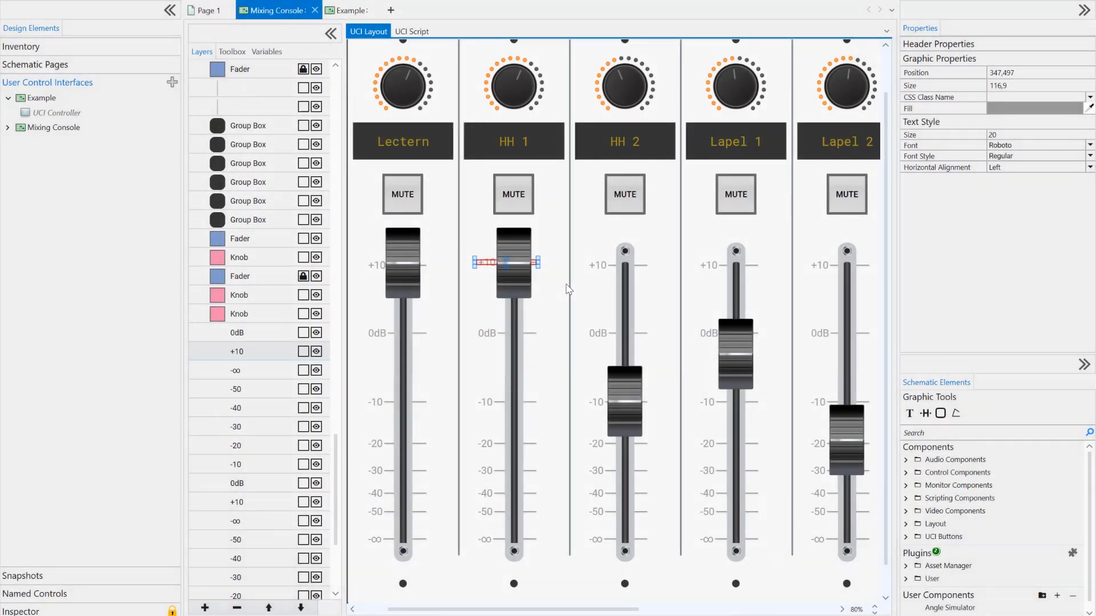
left_click(542, 298)
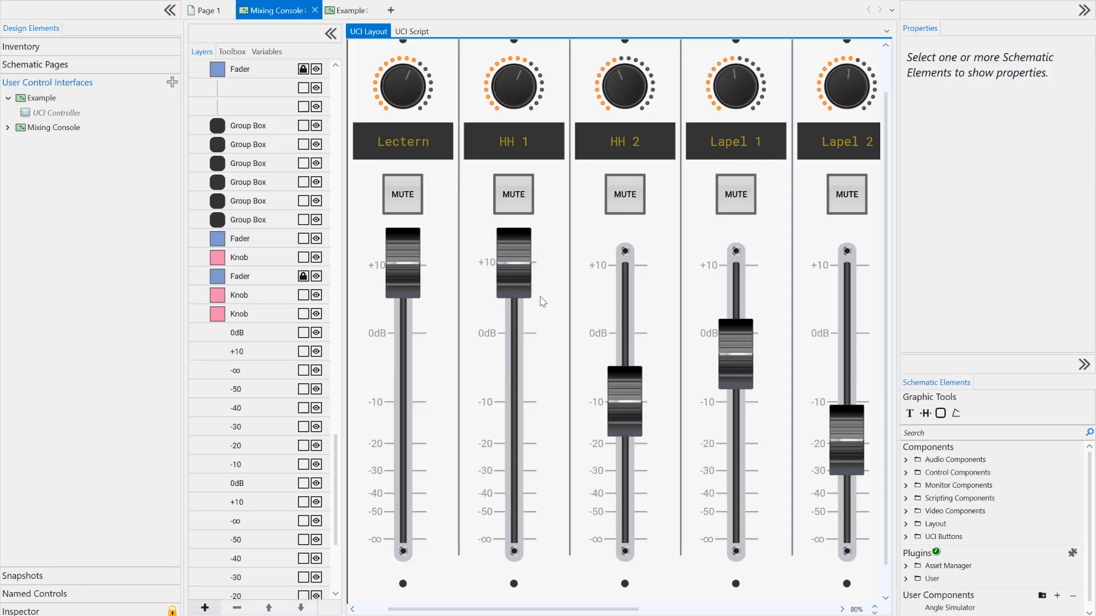
Run the design in emulation and lower the HH 1 fader to about -1.62 dB
key("F6")
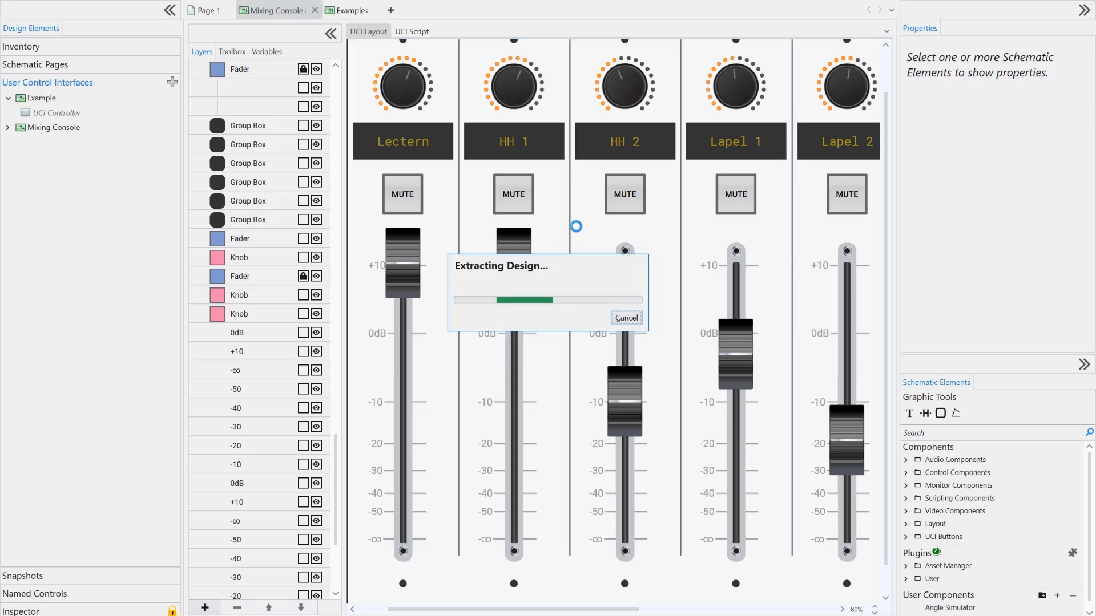
left_click_drag(522, 280, 524, 363)
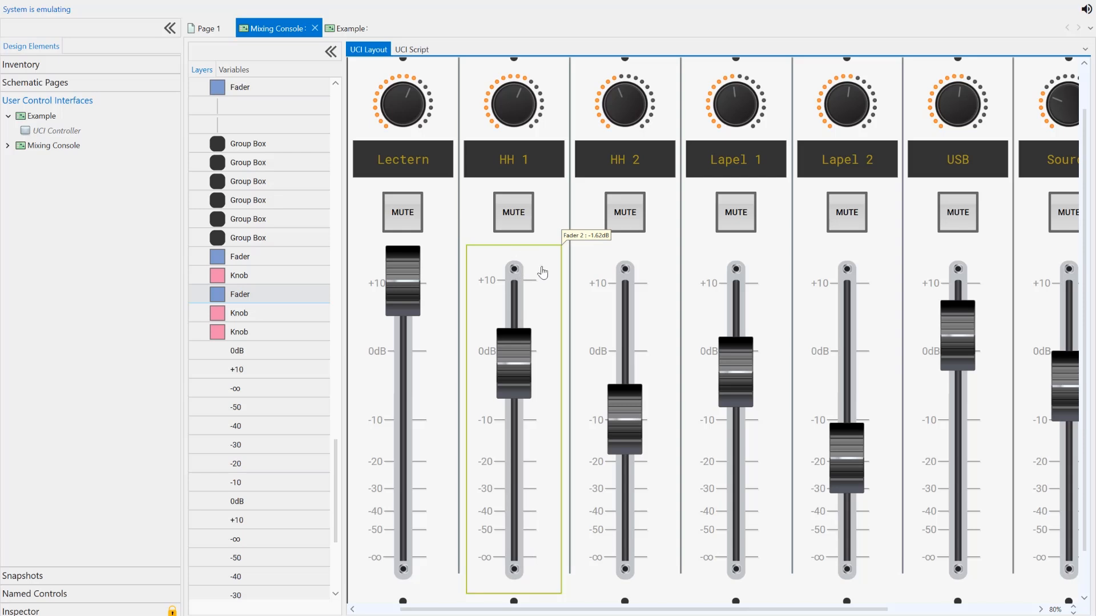
Switch to style.css in Visual Studio Code and set the fader rule's padding to 5px 0px 5px 0px
key("alt+Tab")
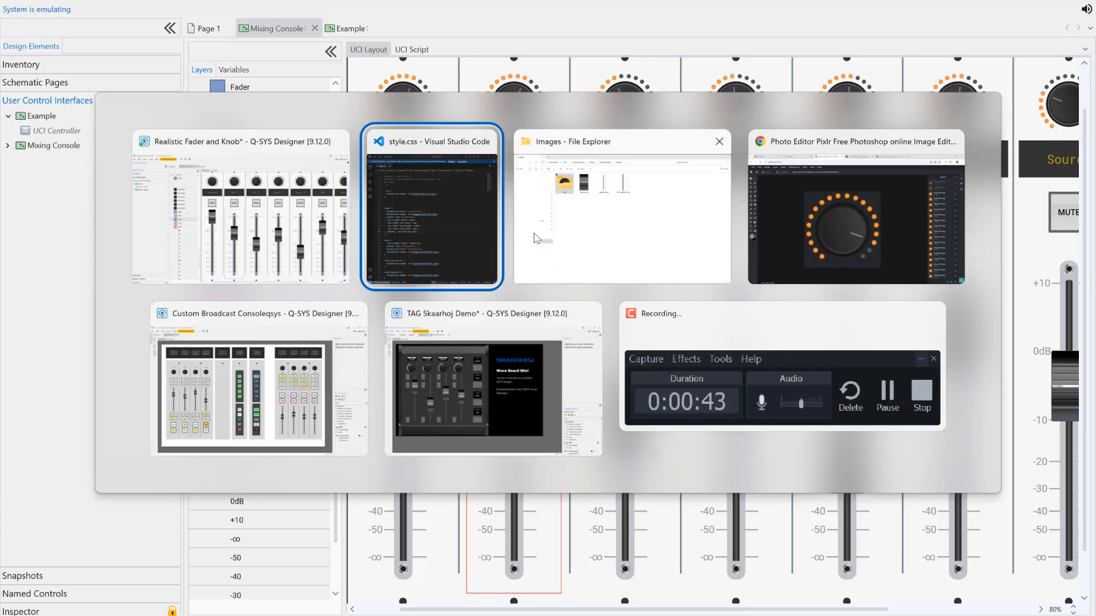
left_click(655, 366)
left_click(602, 366)
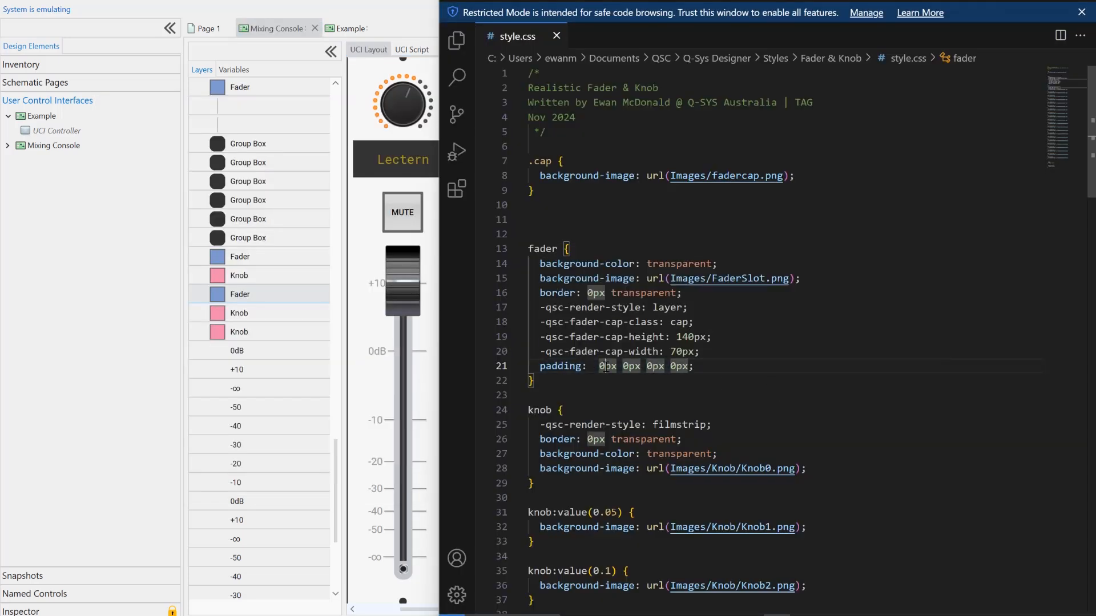
key("Delete")
type("5")
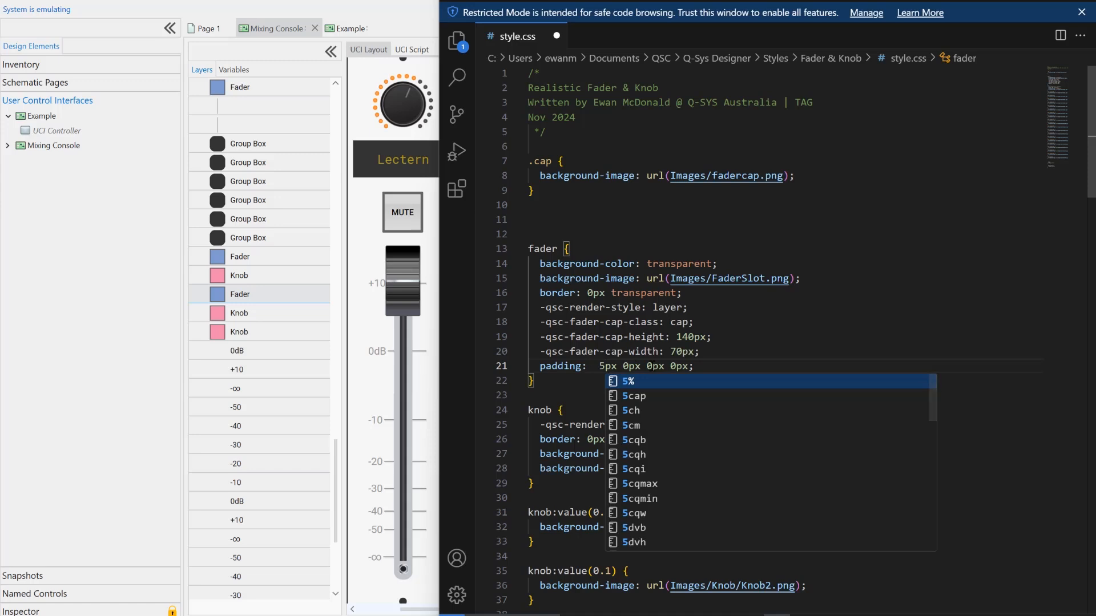
left_click(648, 366)
key("Delete")
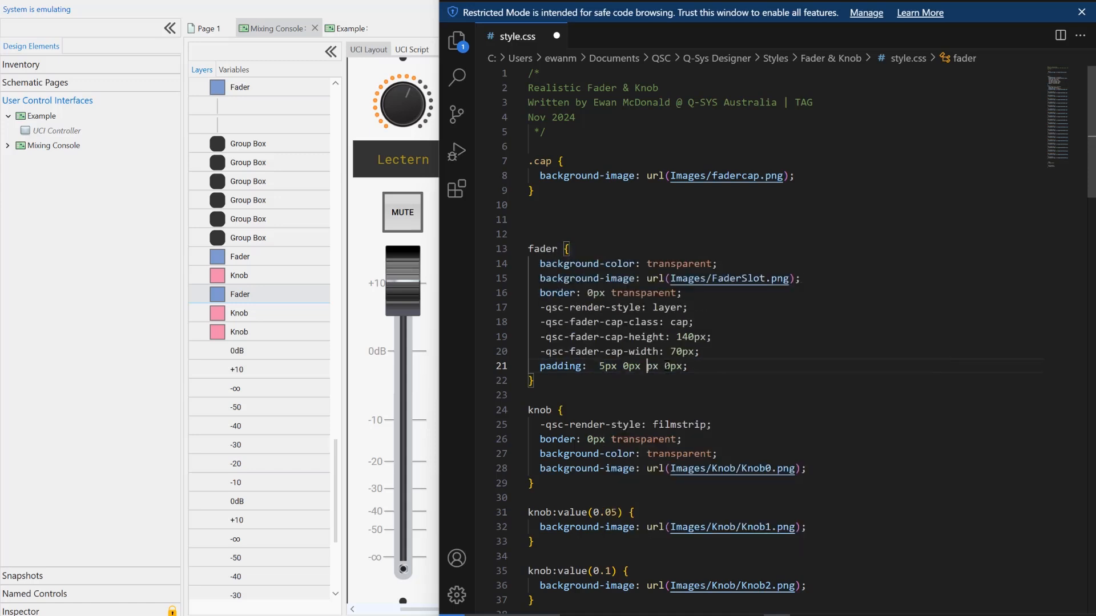
type("5")
left_click(770, 338)
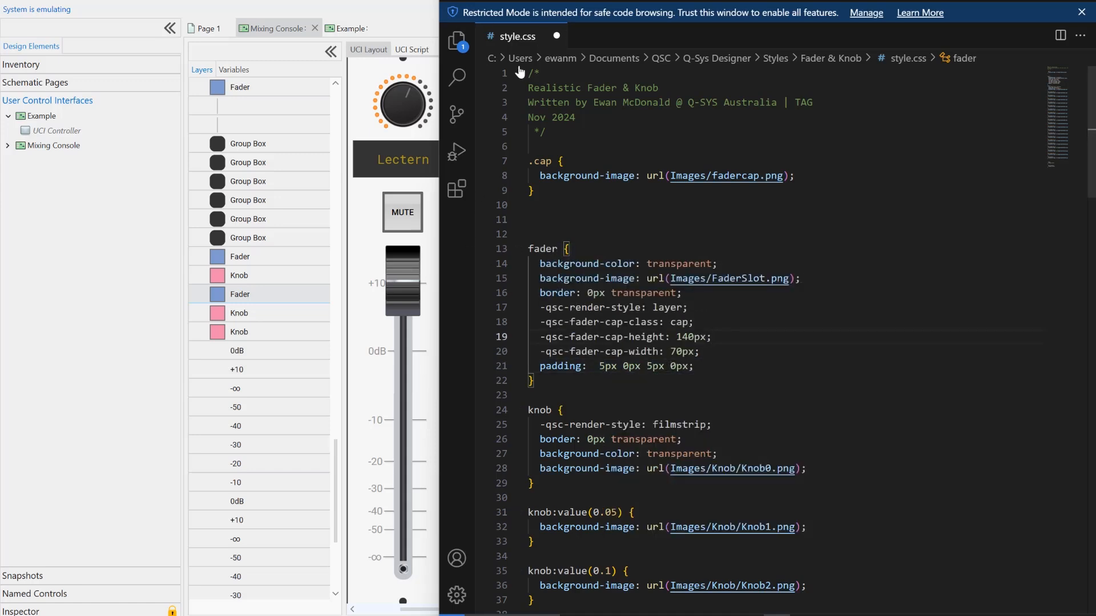
Switch to Chrome and examine the fader layer properties and layer diagram on the Q-SYS UCI Styles help page
key("alt+Tab")
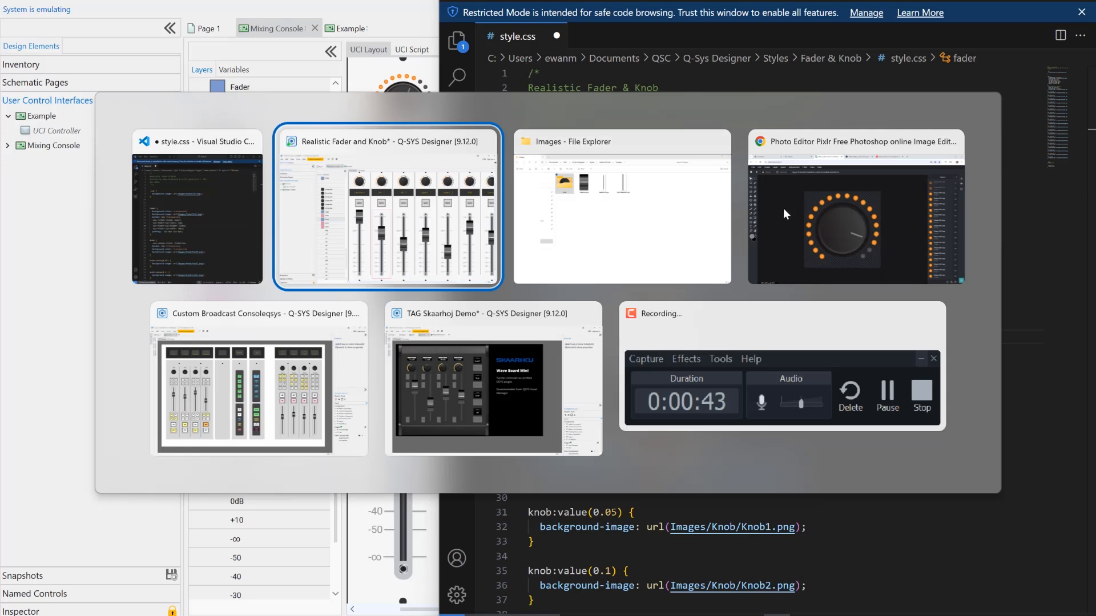
left_click(783, 209)
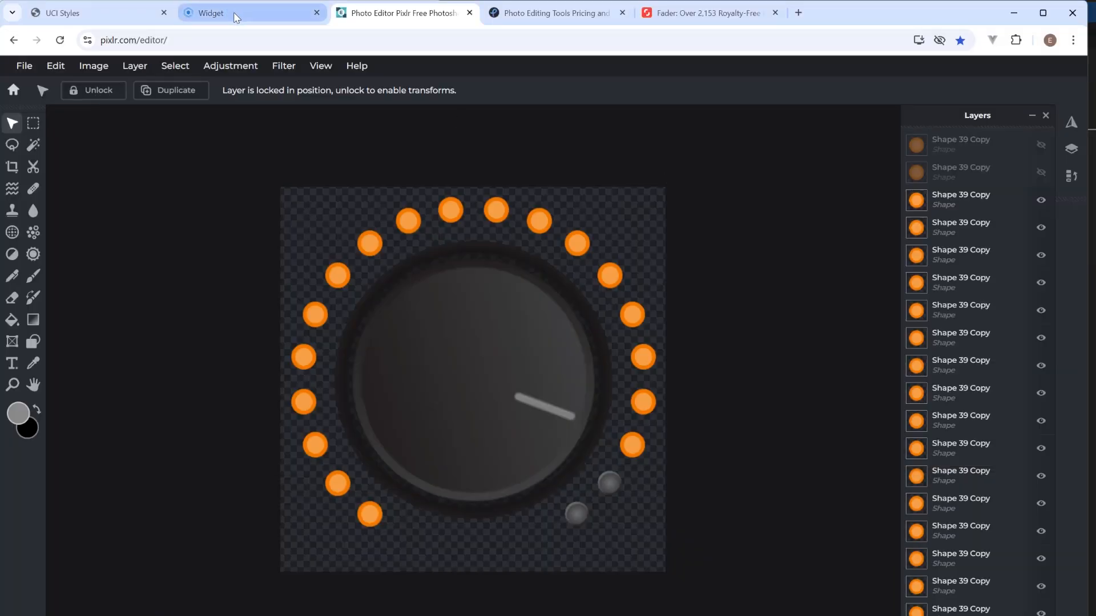
left_click(100, 19)
scroll(353, 268, "up", 9)
scroll(354, 269, "up", 10)
scroll(338, 206, "down", 5)
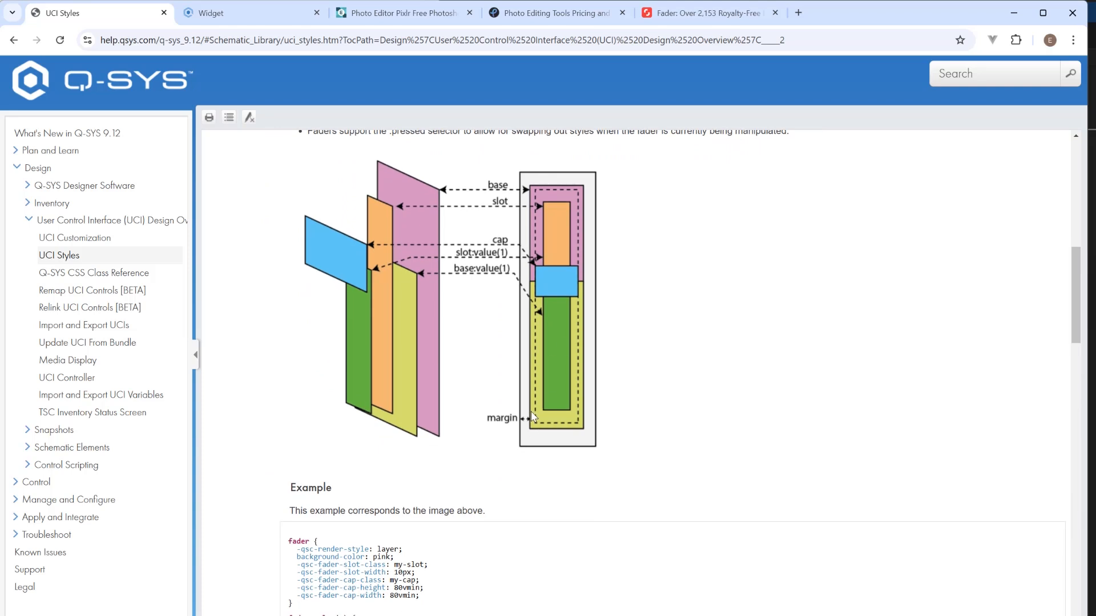
scroll(528, 401, "up", 5)
scroll(601, 477, "down", 1)
scroll(602, 477, "up", 1)
Return to the emulated Mixing Console in Q-SYS Designer, raise the HH 1 fader to 10 dB and end the emulation
key("alt+Tab")
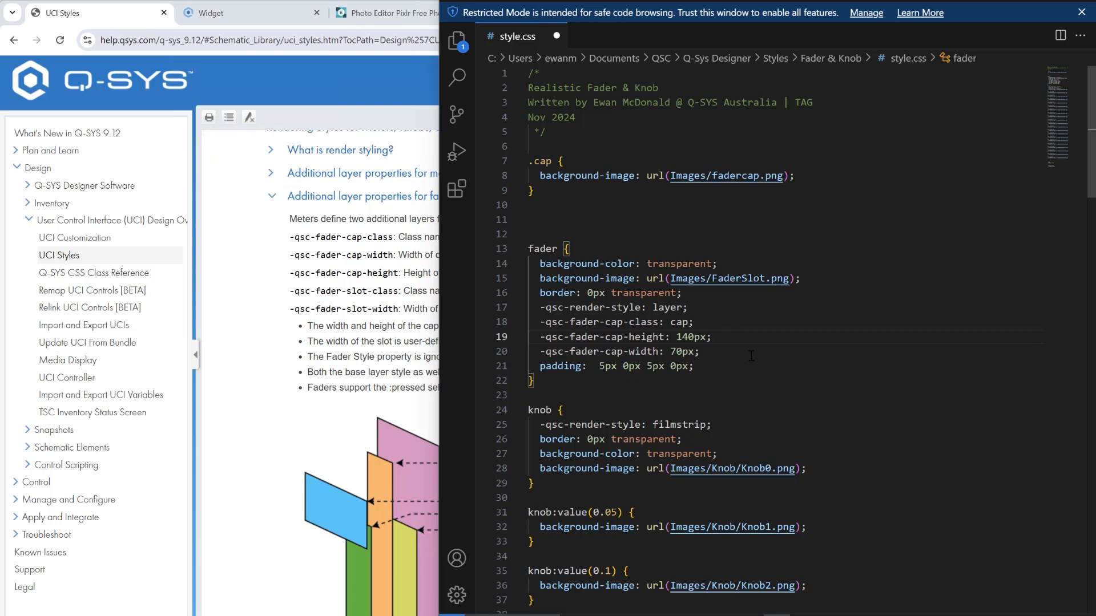
key("alt+Tab")
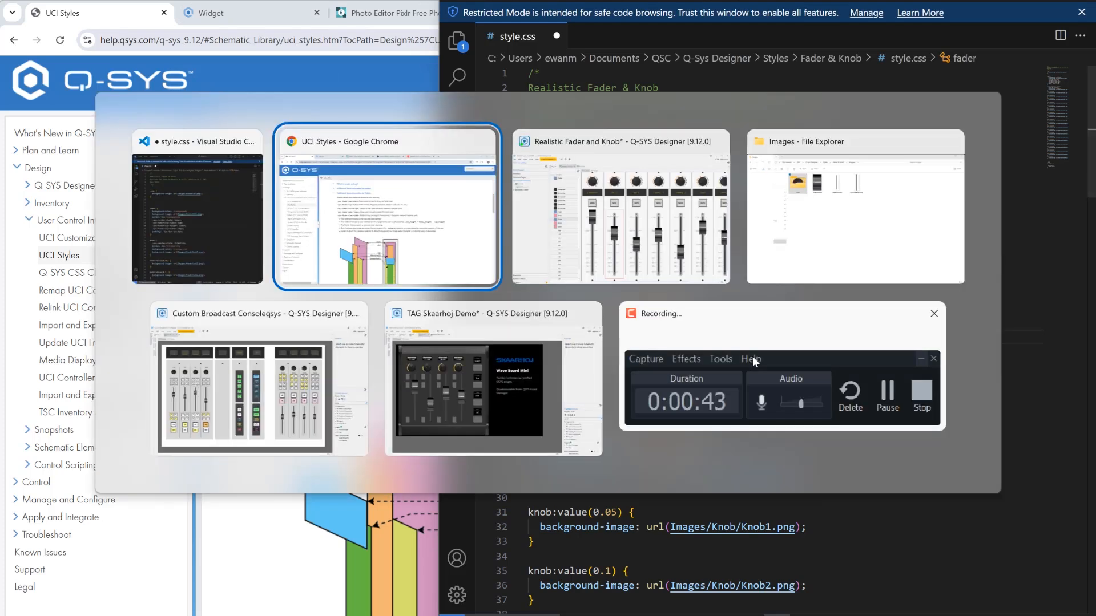
key("alt+Tab")
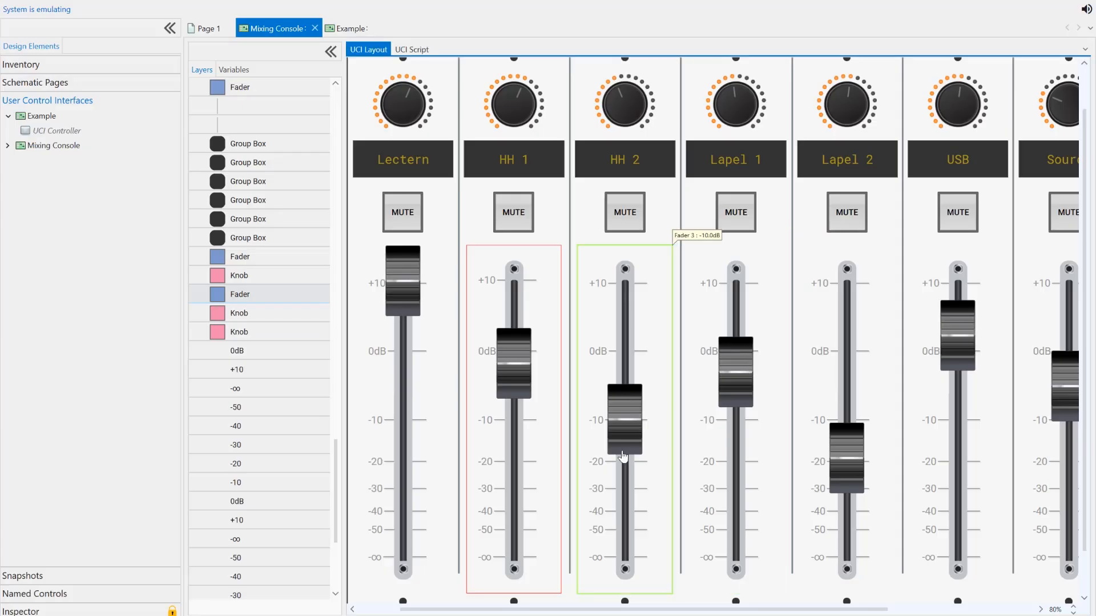
scroll(553, 392, "down", 2)
left_click_drag(521, 318, 526, 212)
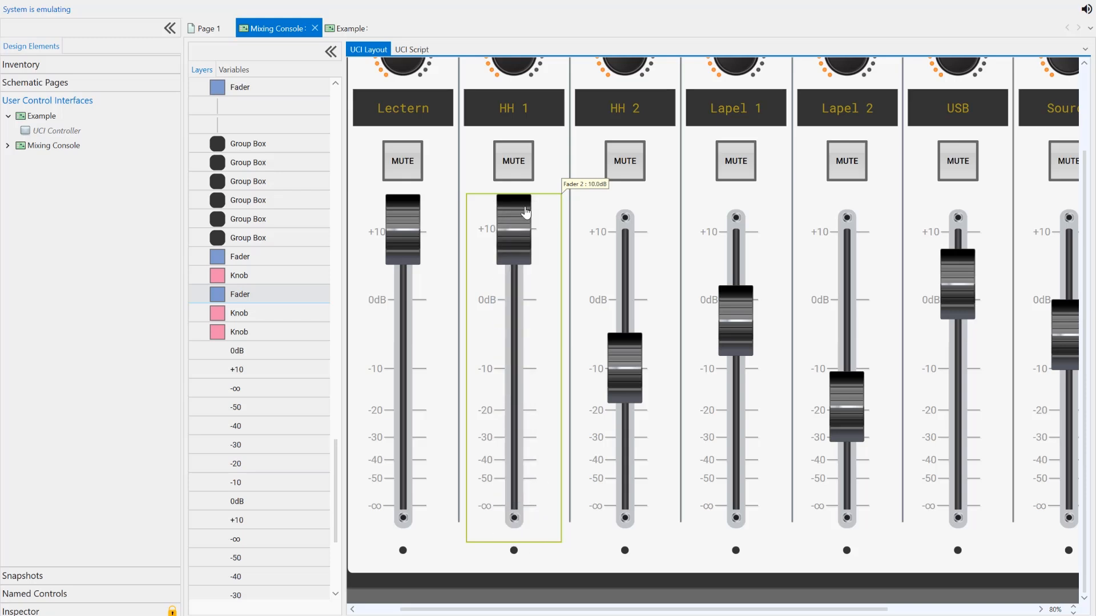
key("F7")
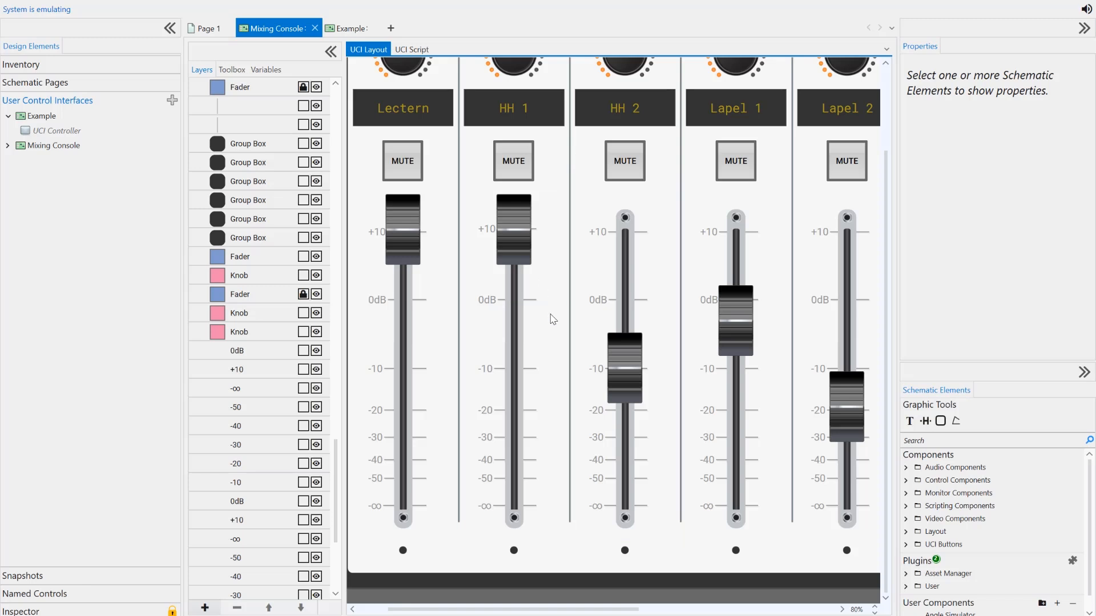
left_click(594, 321)
Save style.css in Visual Studio Code and return to the Mixing Console interface to check the caps against the scale marks
key("alt+Tab")
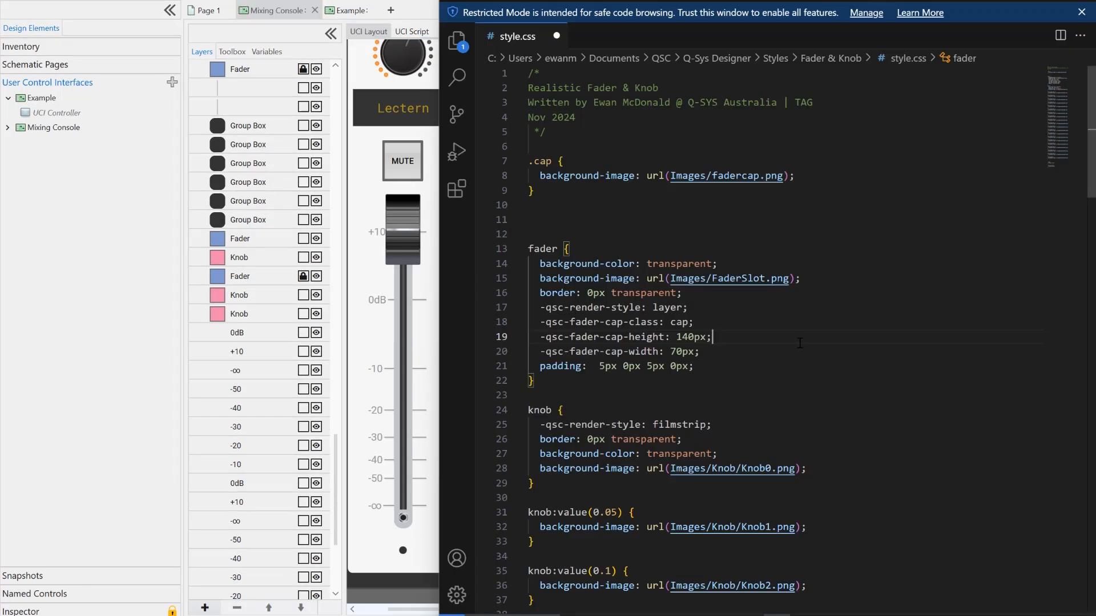
key("ctrl+s")
left_click(401, 340)
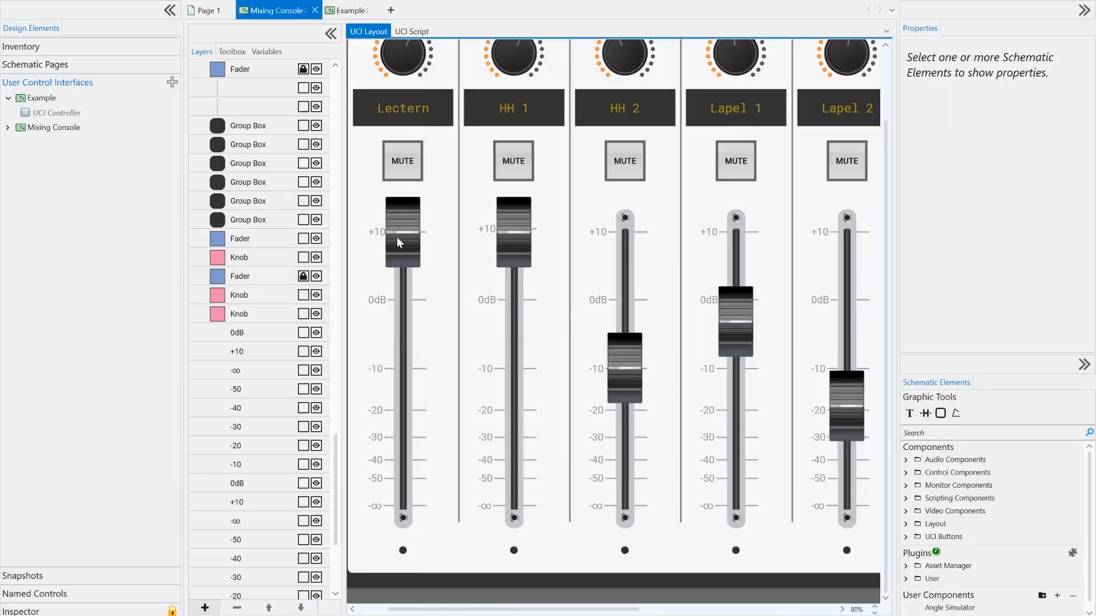
left_click(585, 394)
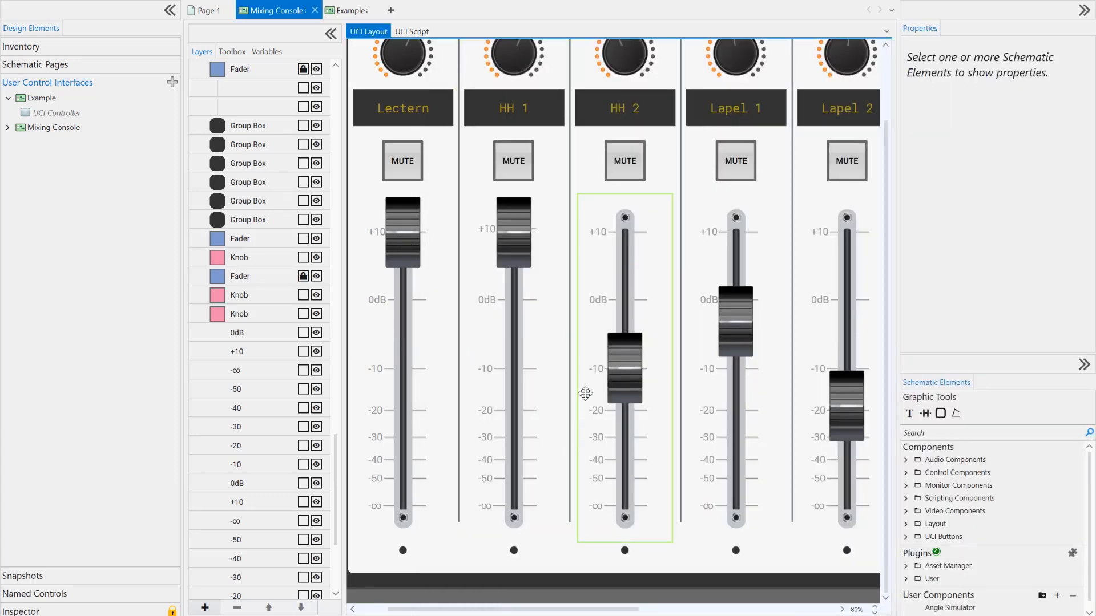
scroll(589, 359, "up", 1)
left_click(415, 103)
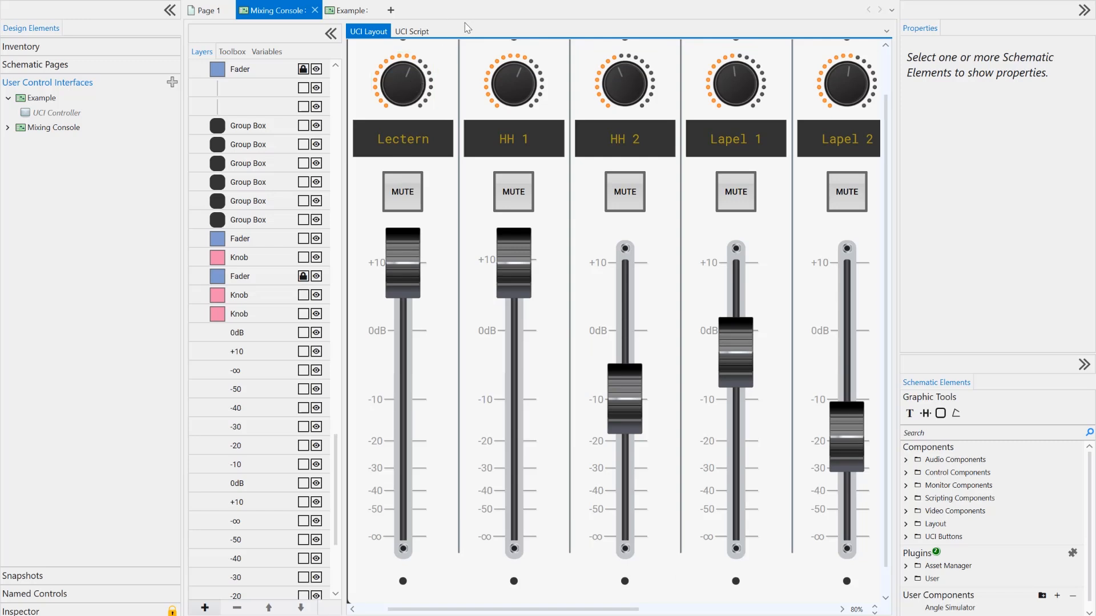
Switch to style.css in Visual Studio Code and examine the fader and knob rule selectors
key("alt+Tab")
scroll(665, 345, "down", 2)
double_click(551, 313)
left_click_drag(529, 151, 557, 150)
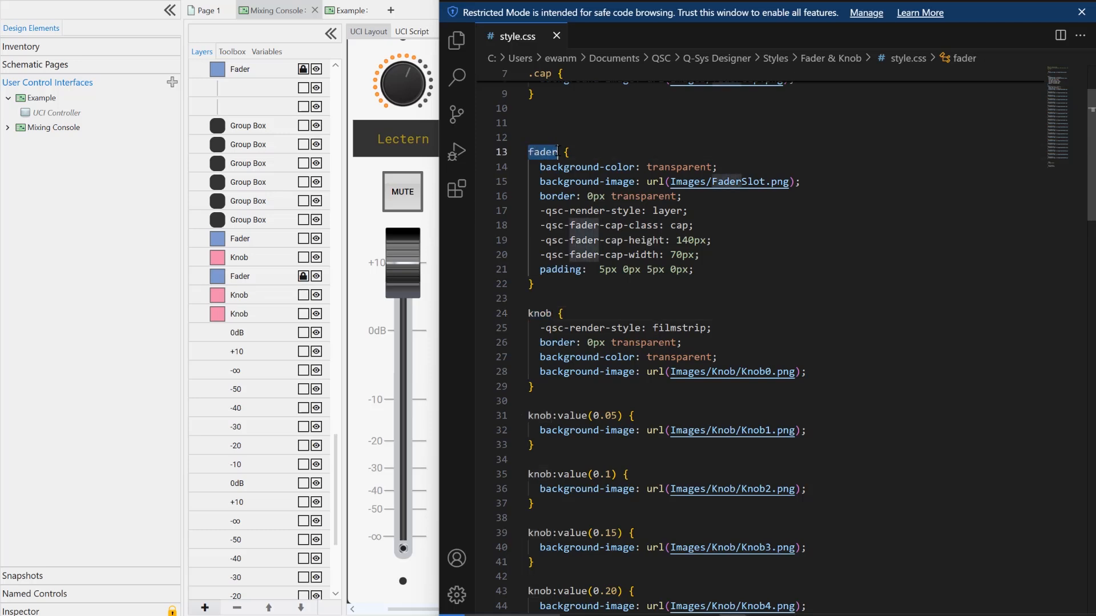
mouse_move(547, 151)
left_click(559, 298)
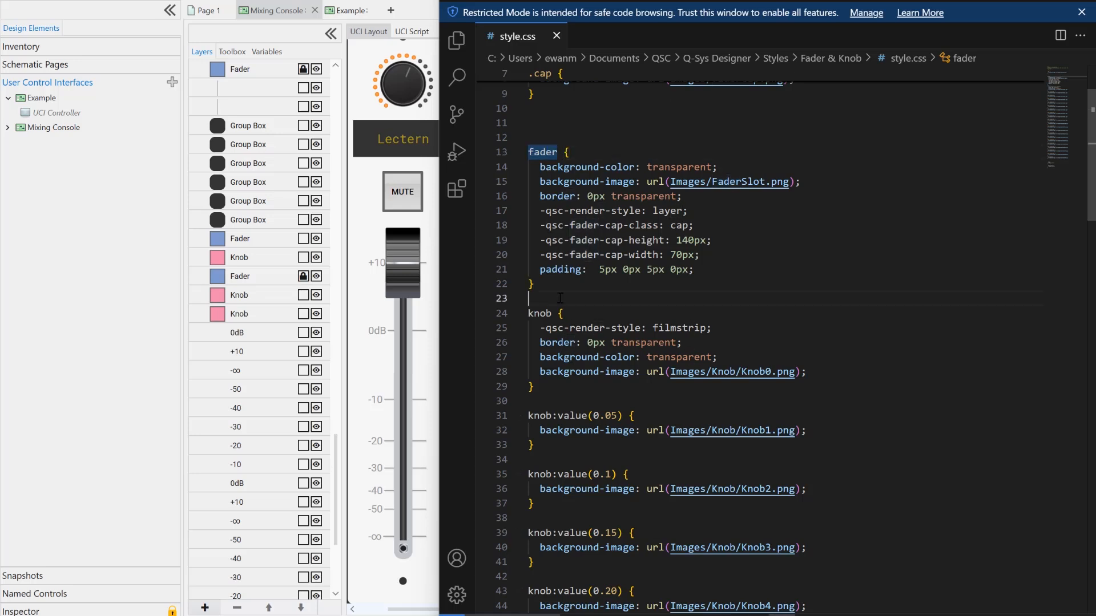
left_click_drag(551, 314, 528, 314)
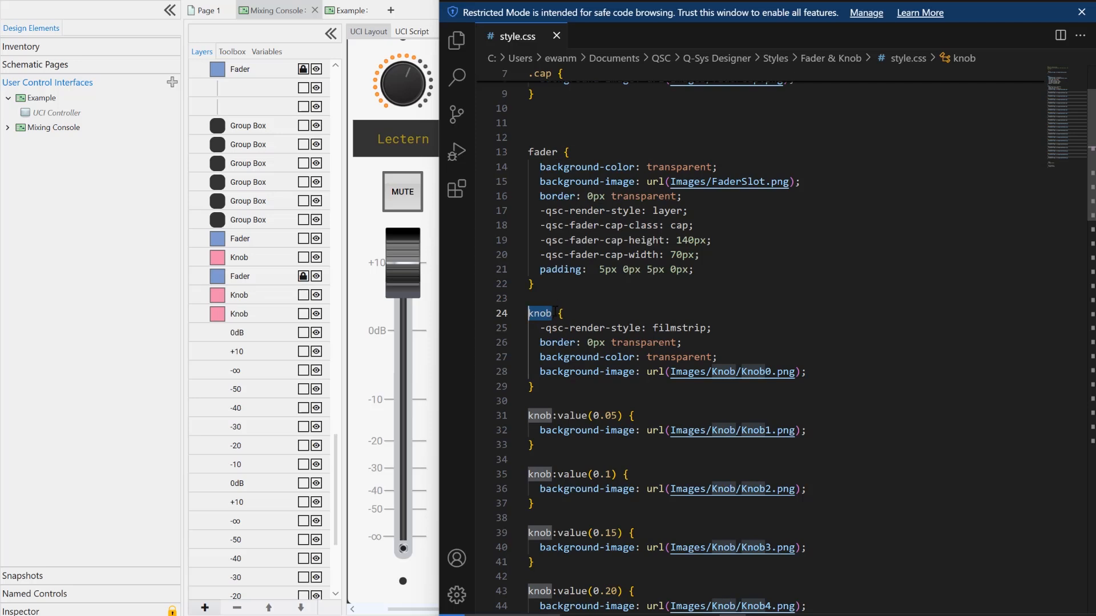
left_click(570, 291)
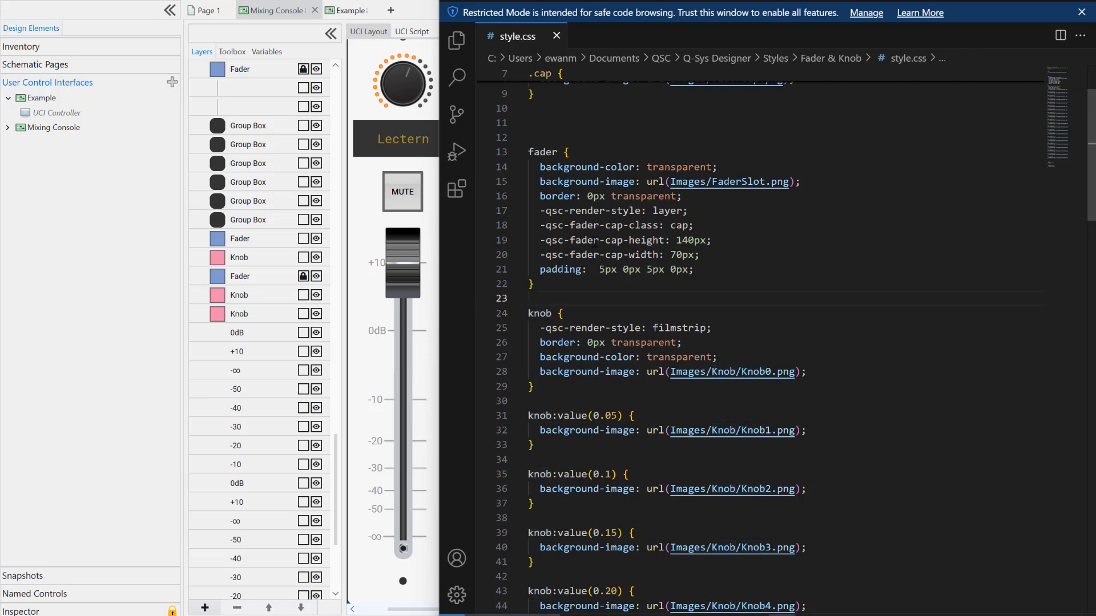
Rename the fader rule's selector in style.css to the class .custom_fader
left_click(529, 151)
type(".")
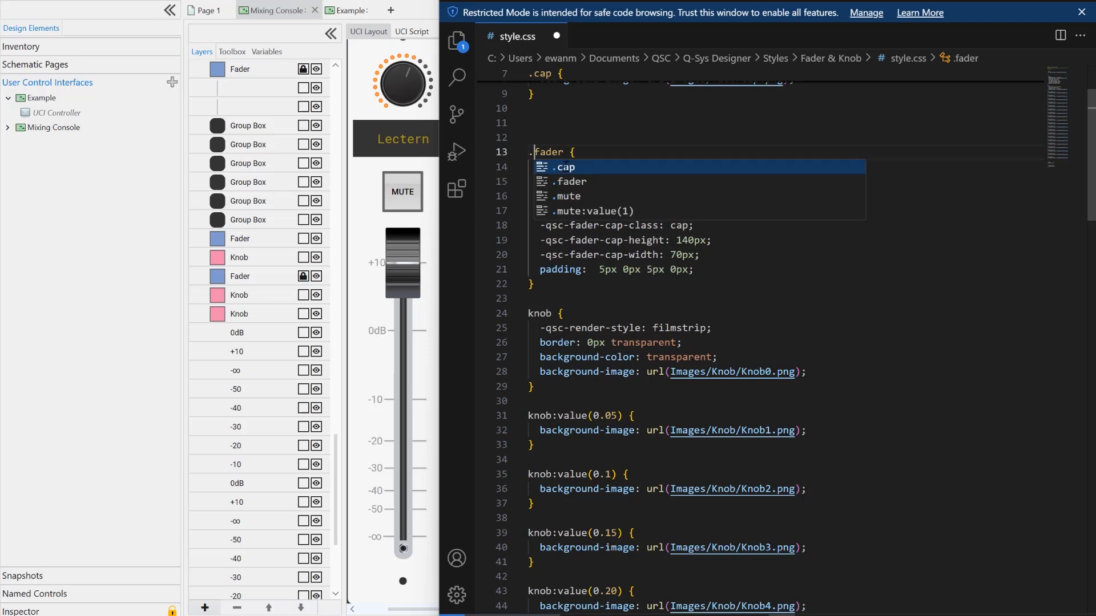
type("custom_")
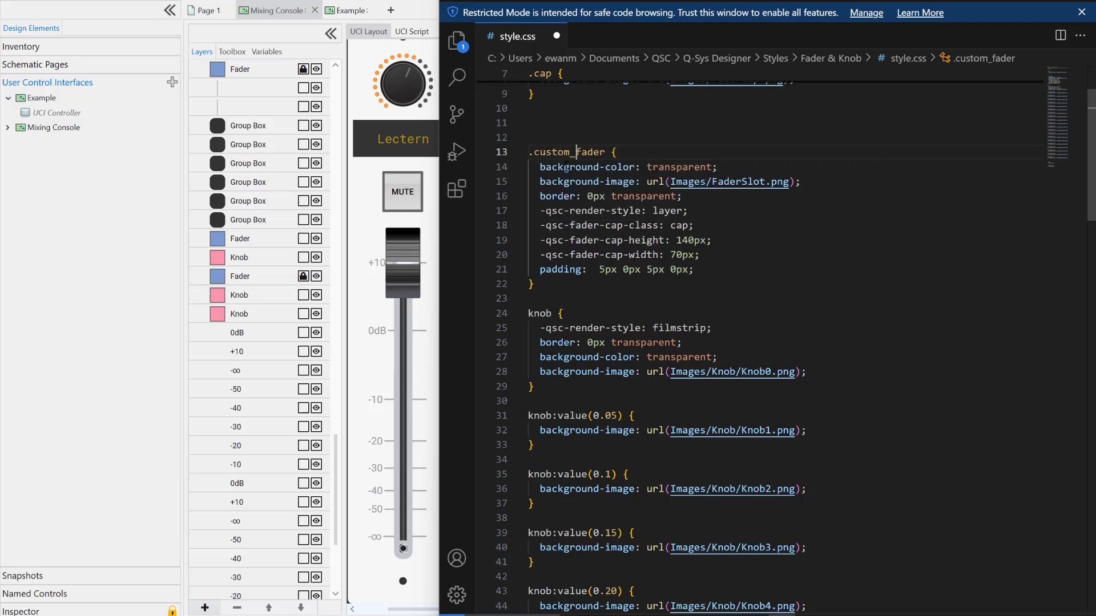
Restore the rule's selector to fader and save style.css
key("BackSpace")
key("BackSpace")
key("BackSpace")
key("BackSpace")
key("BackSpace")
key("BackSpace")
key("BackSpace")
key("BackSpace")
left_click(829, 241)
key("ctrl+s")
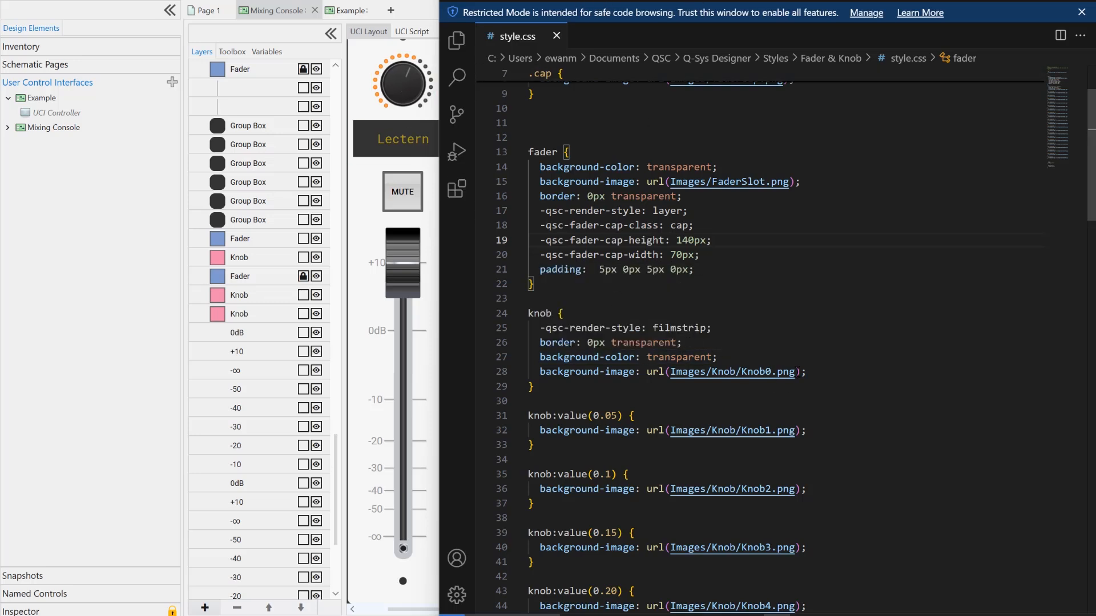
Re-enter the base knob rule's background image path as Images/Knob/Knob0.png, choosing the folder and file from the path suggestions
left_click_drag(794, 371, 711, 371)
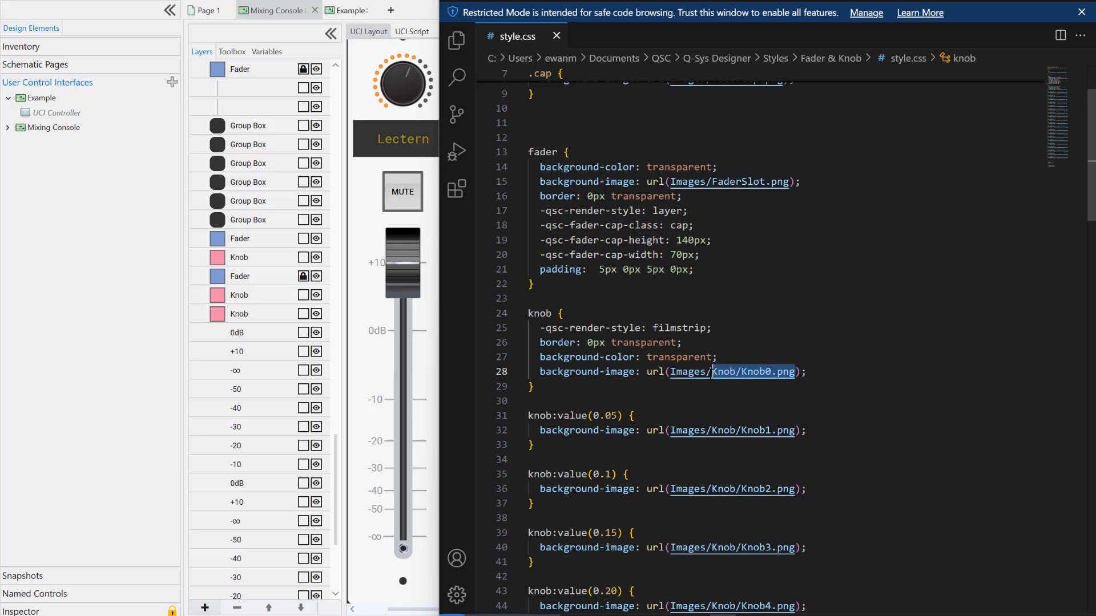
key("BackSpace")
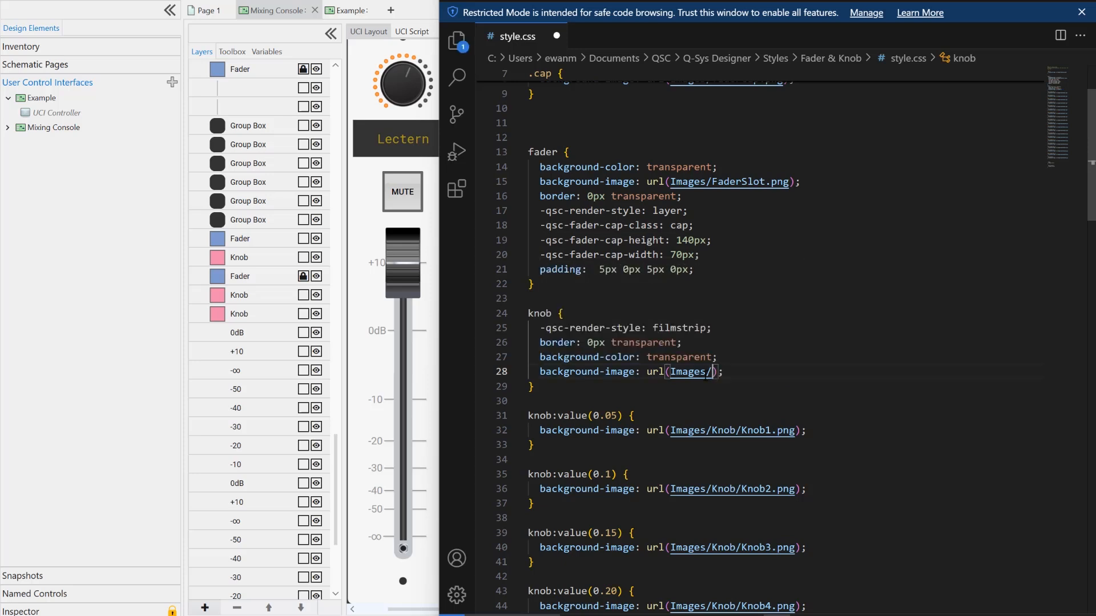
type("kn")
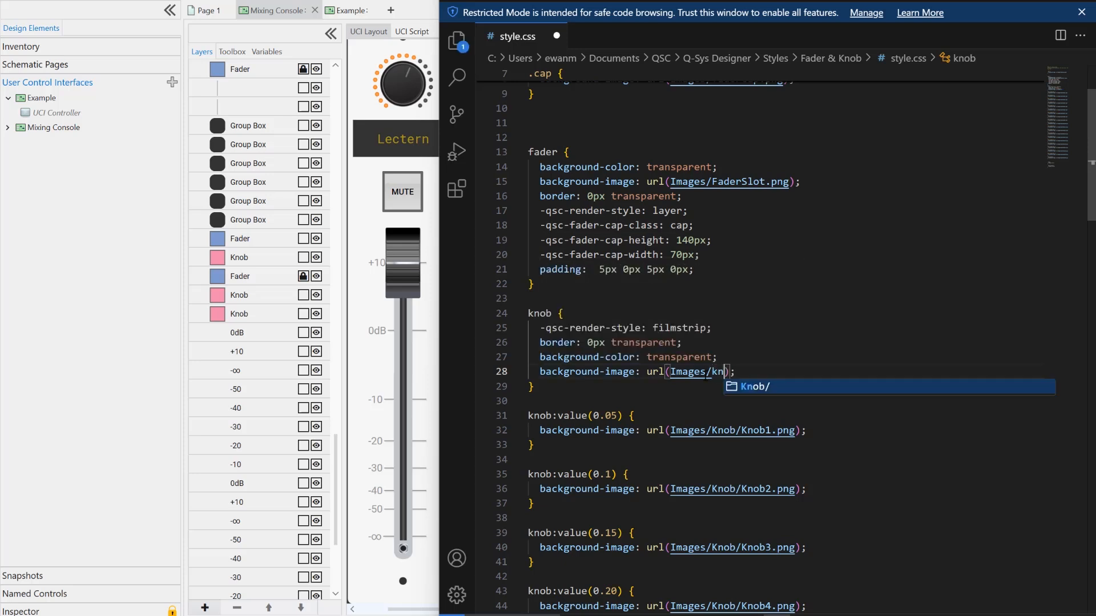
left_click(765, 393)
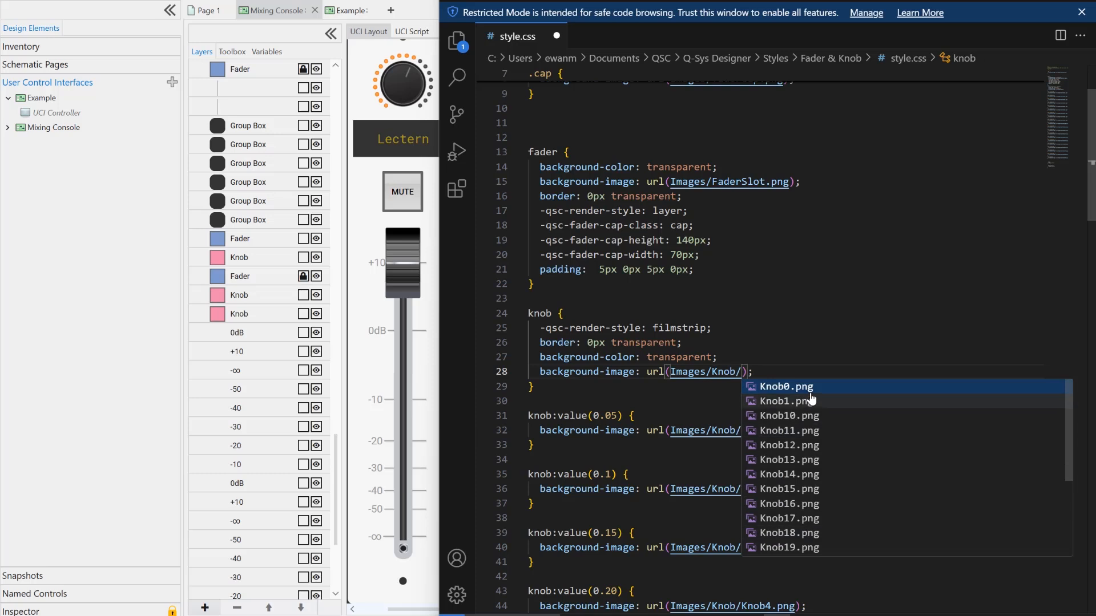
left_click(813, 392)
left_click(834, 313)
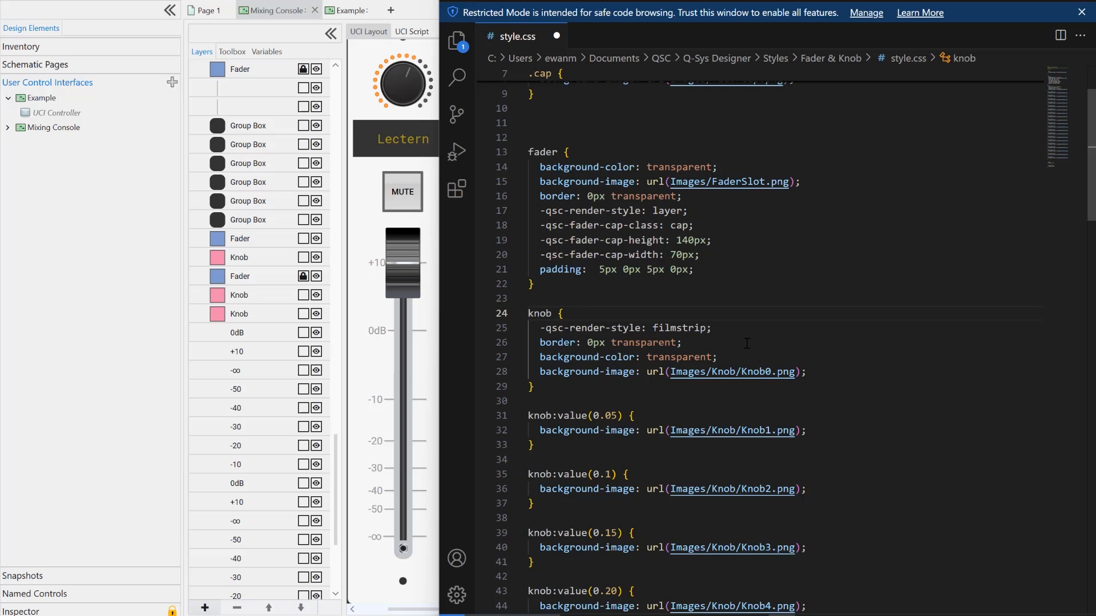
Switch to Q-SYS Designer, run the design in emulation and turn the Lectern channel's knob up to its maximum
left_click(409, 137)
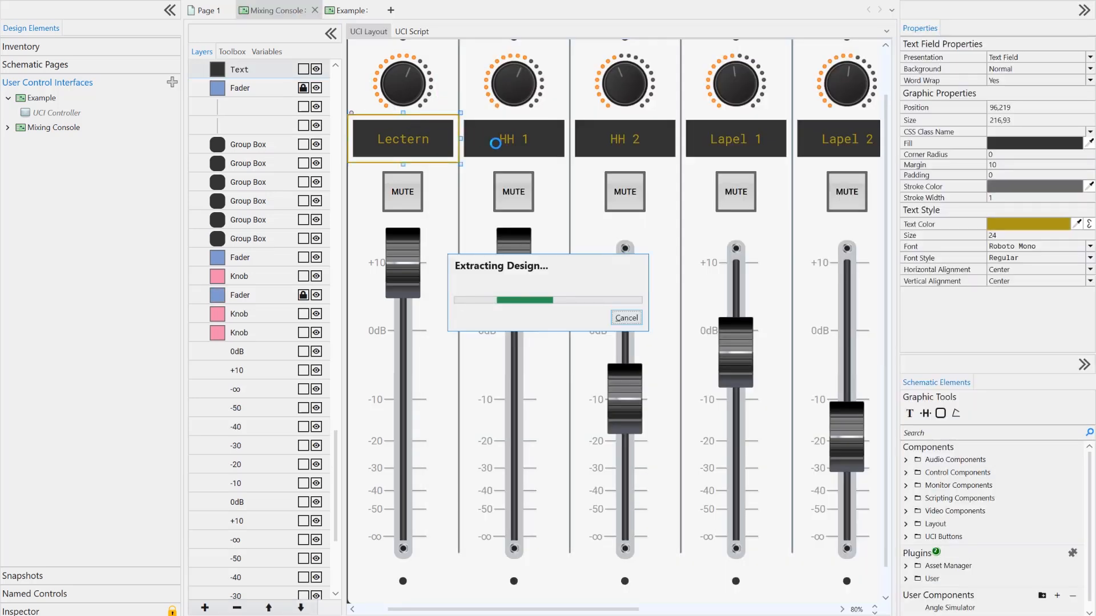
mouse_move(407, 113)
left_mouse_down()
mouse_move(411, 135)
mouse_move(412, 105)
mouse_move(415, 113)
left_mouse_up()
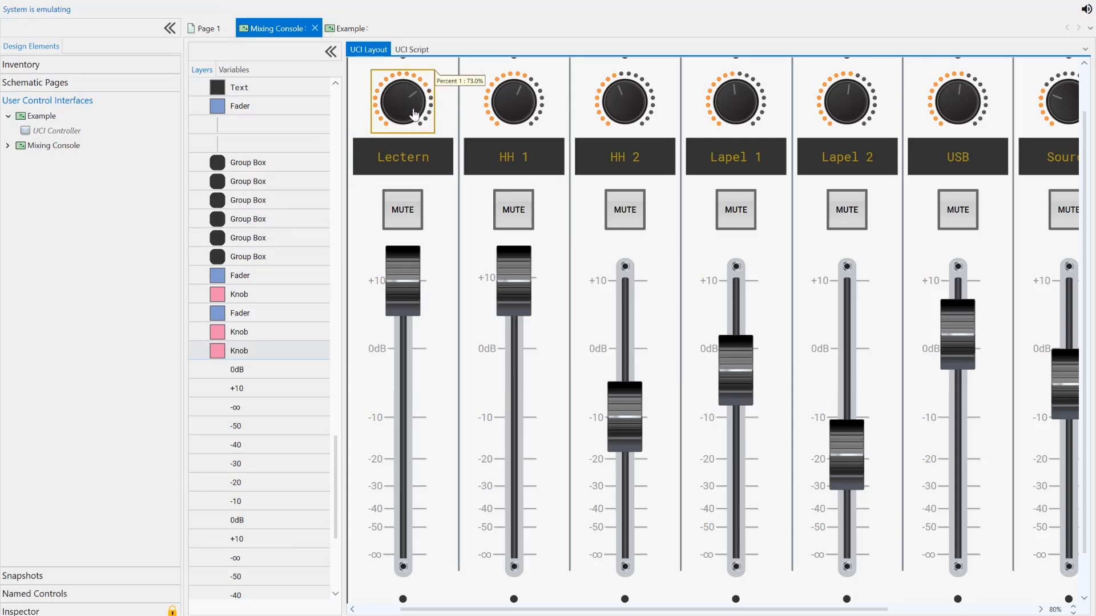
scroll(414, 113, "up", 5)
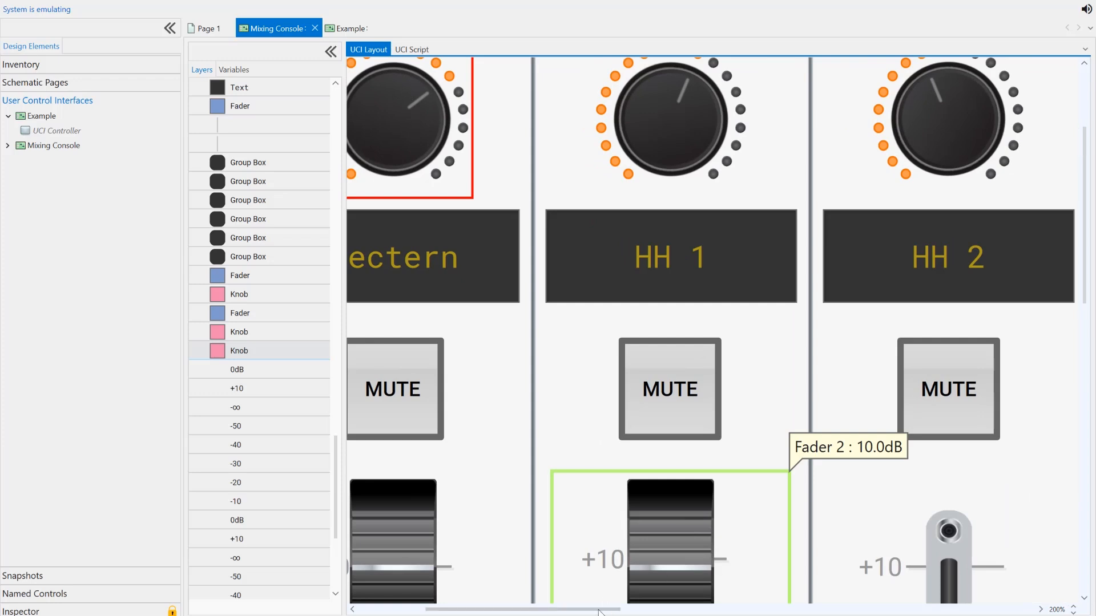
left_click_drag(599, 612, 532, 611)
scroll(521, 550, "up", 3)
left_click_drag(655, 229, 675, 183)
scroll(717, 337, "down", 2)
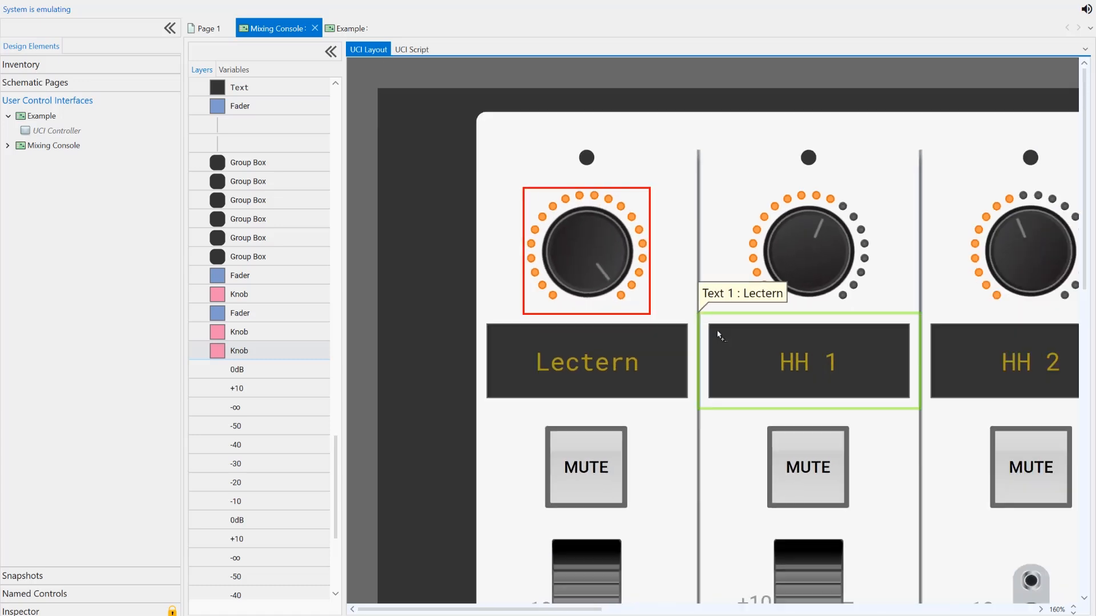
scroll(717, 335, "down", 5)
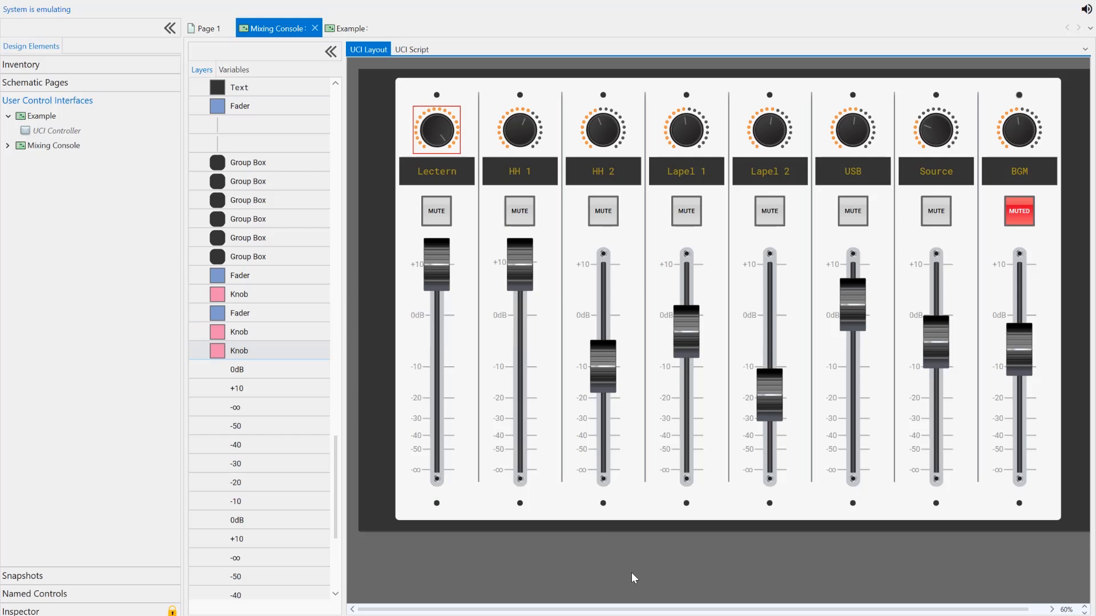
Switch to the Shutterstock fader illustrations in Chrome and open the sound adjusting recording equipment vector with black fader caps
left_click(635, 615)
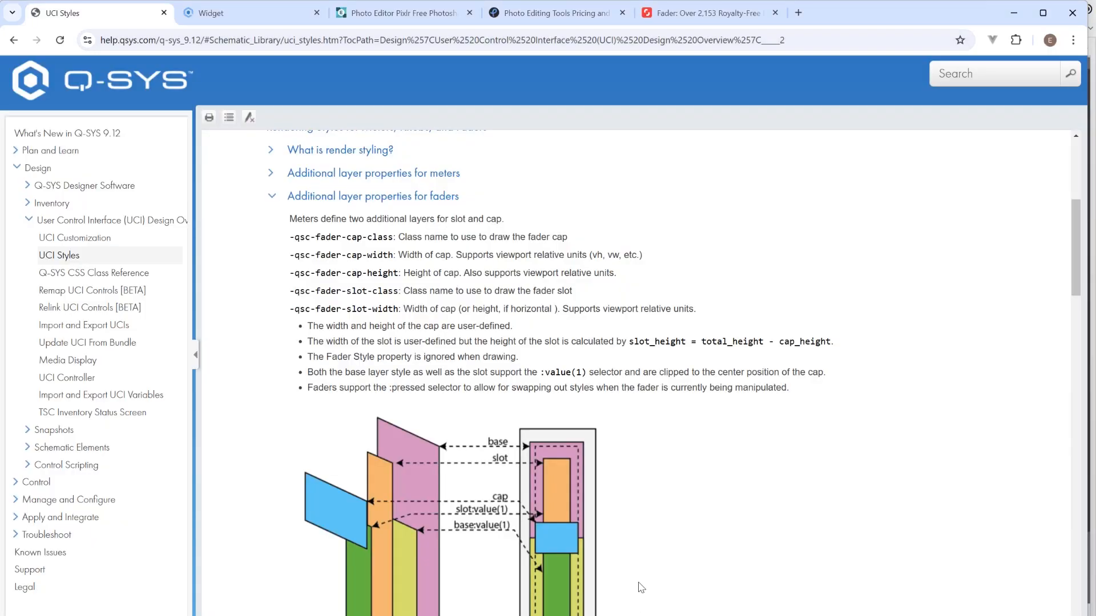
left_click(700, 14)
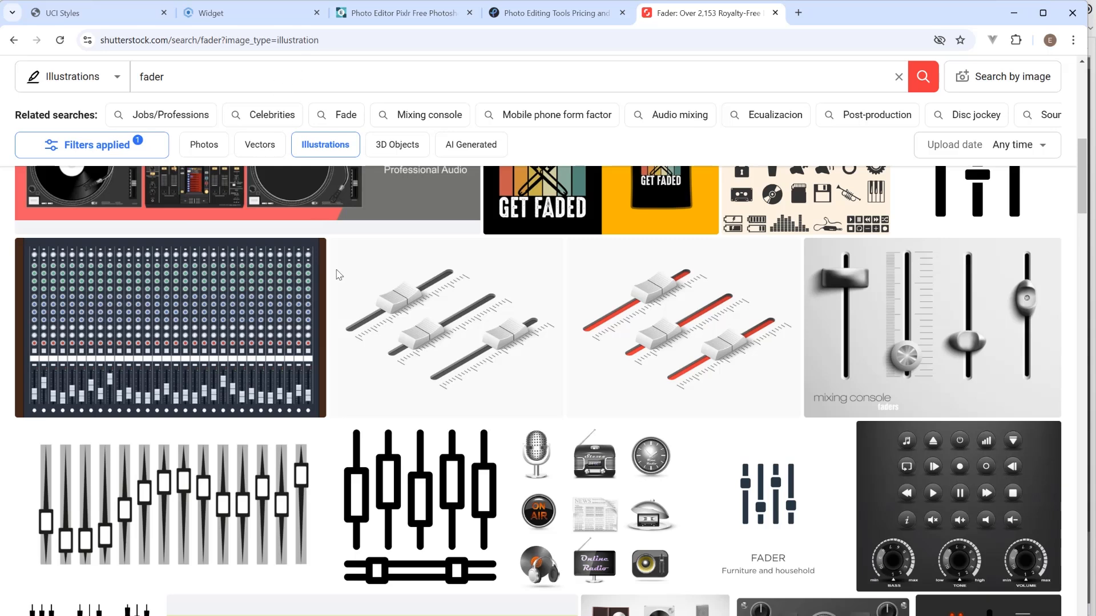
scroll(300, 401, "down", 2)
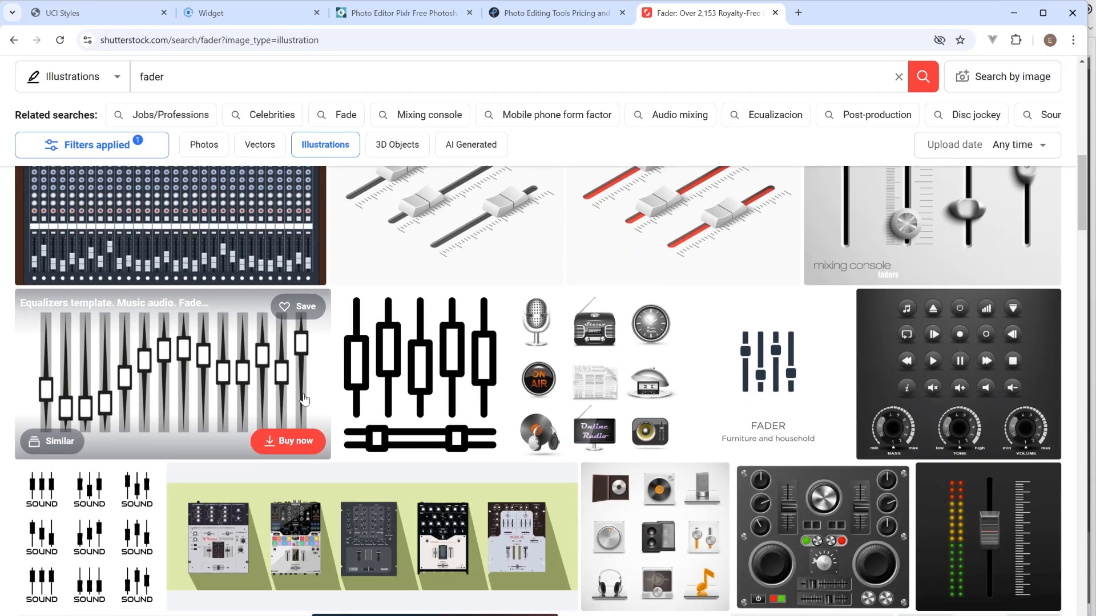
scroll(305, 400, "down", 4)
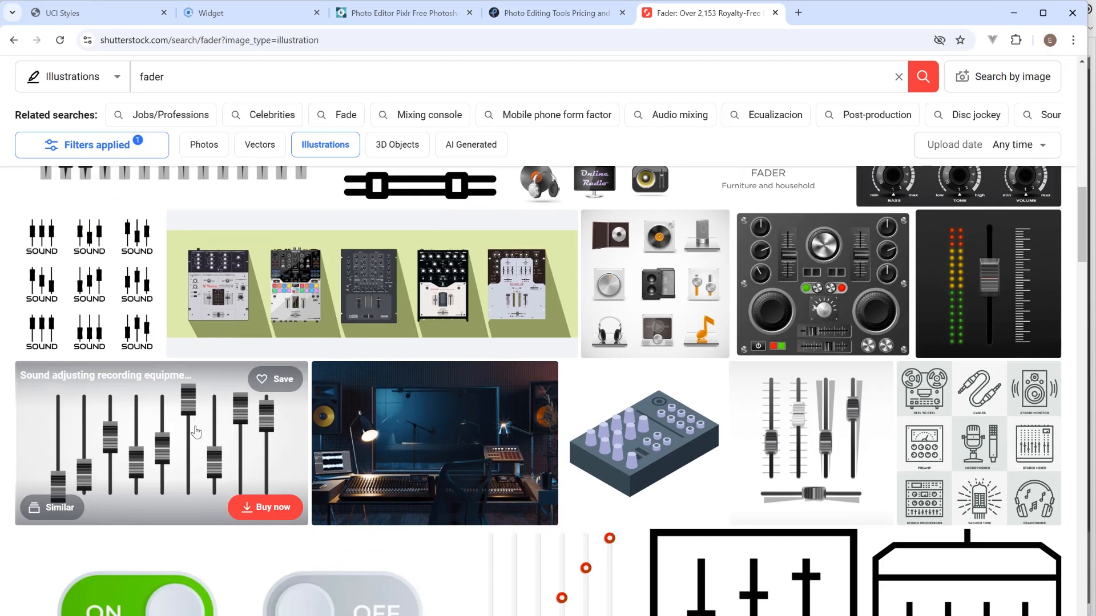
left_click(215, 434)
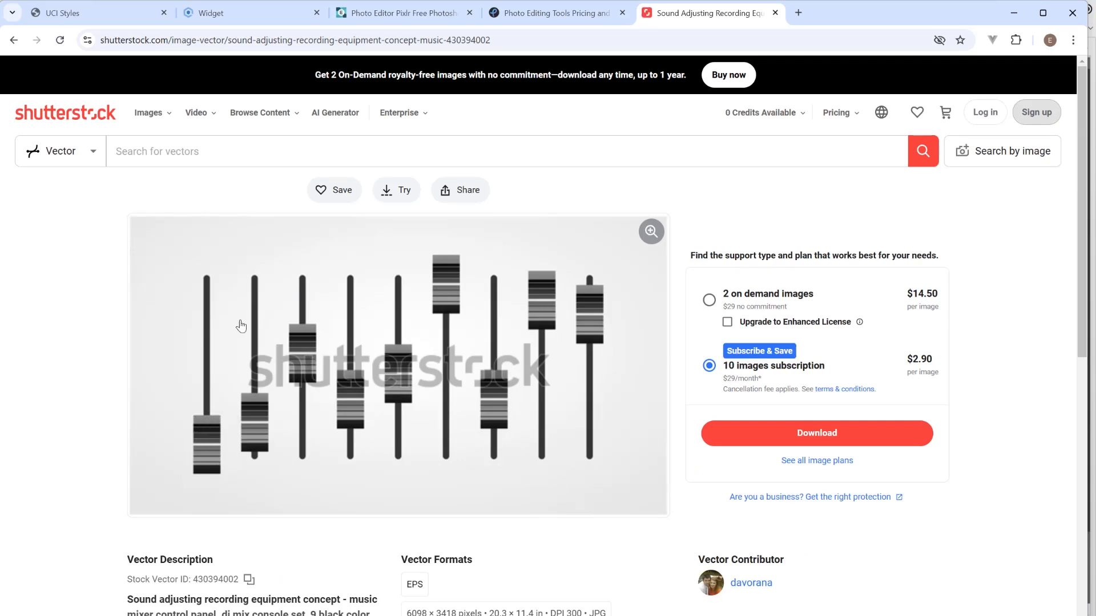
Return to the fader illustration results and browse further for usable fader and knob artwork
left_click(13, 40)
scroll(623, 281, "down", 10)
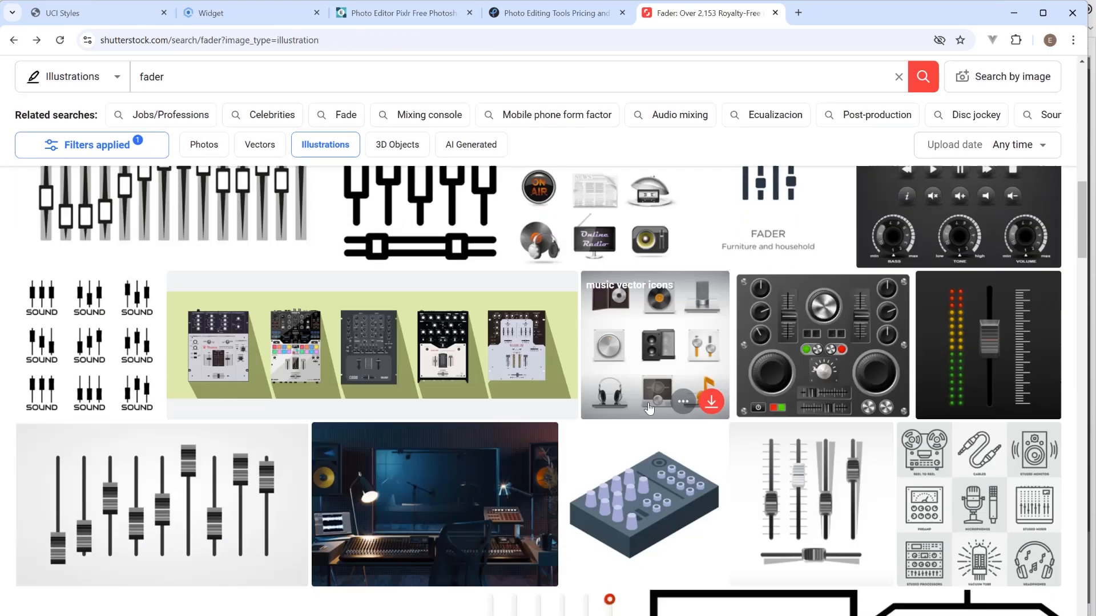
scroll(646, 406, "down", 12)
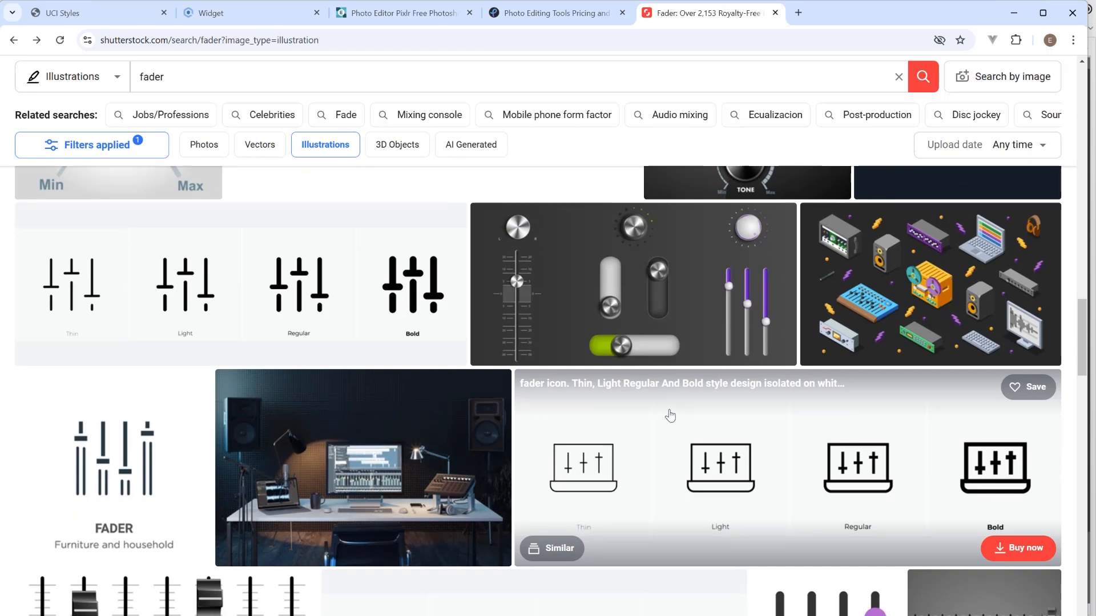
scroll(709, 440, "down", 5)
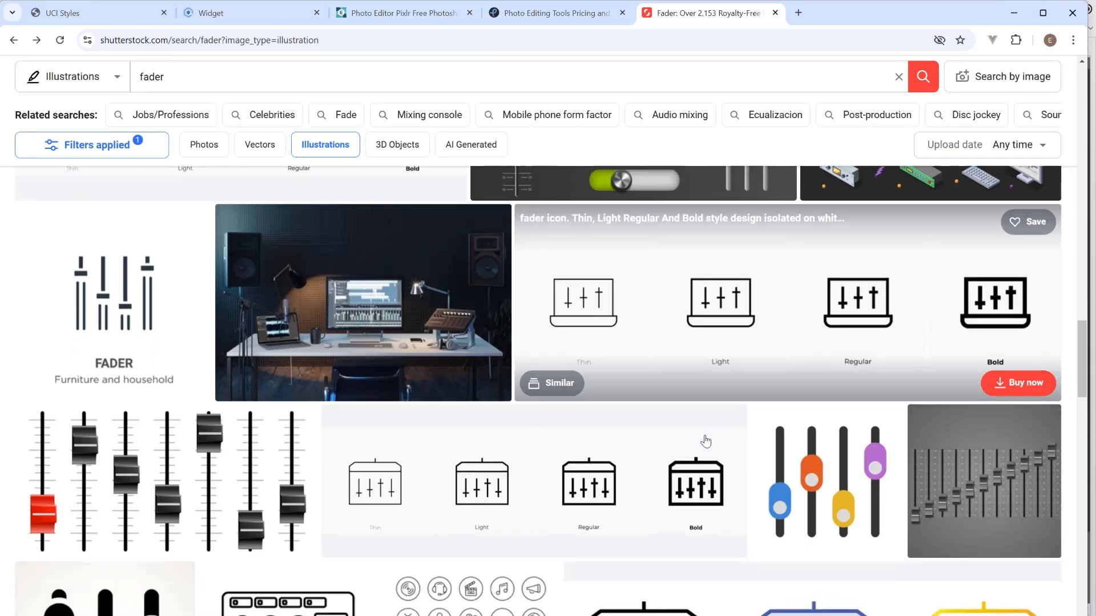